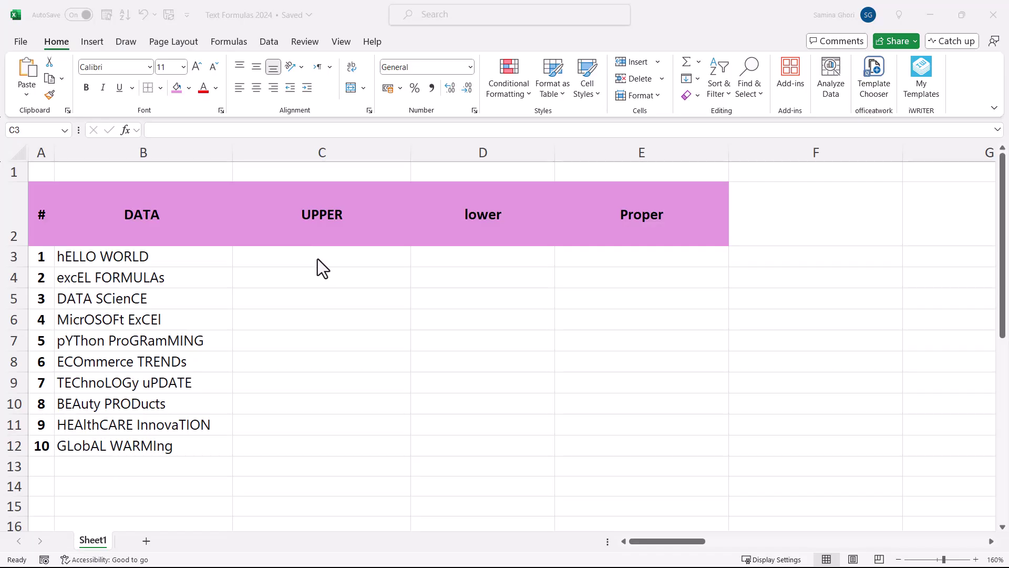
Enter =UPPER(B3) in C3 and fill the formula down the UPPER column through row 12.
click(317, 255)
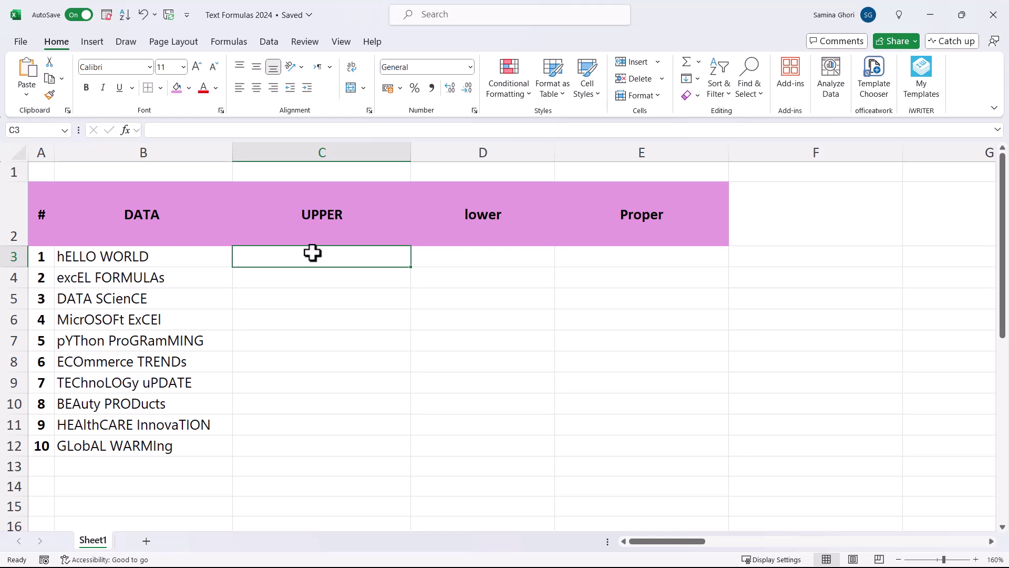
text(=uppe)
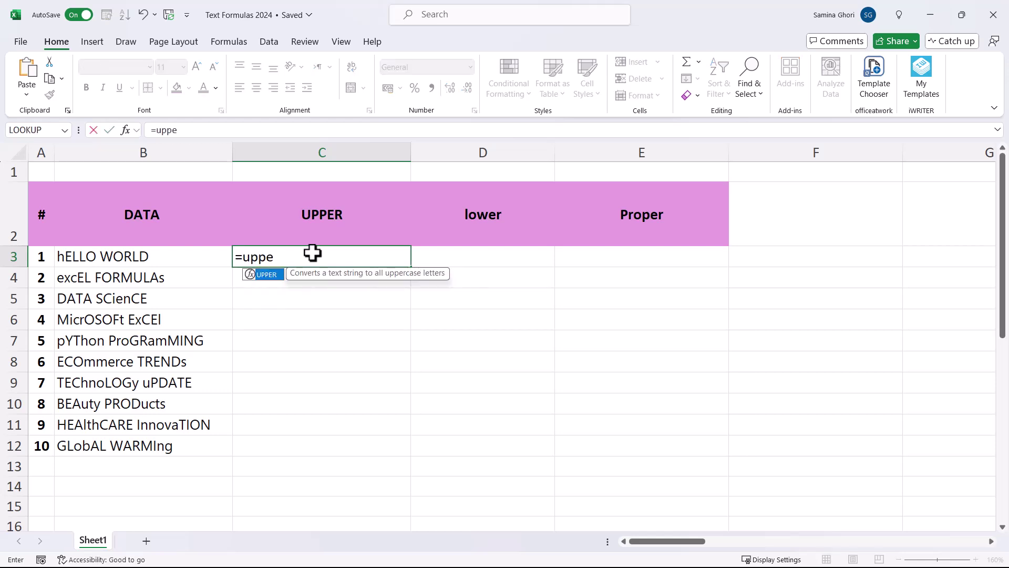
key(Tab)
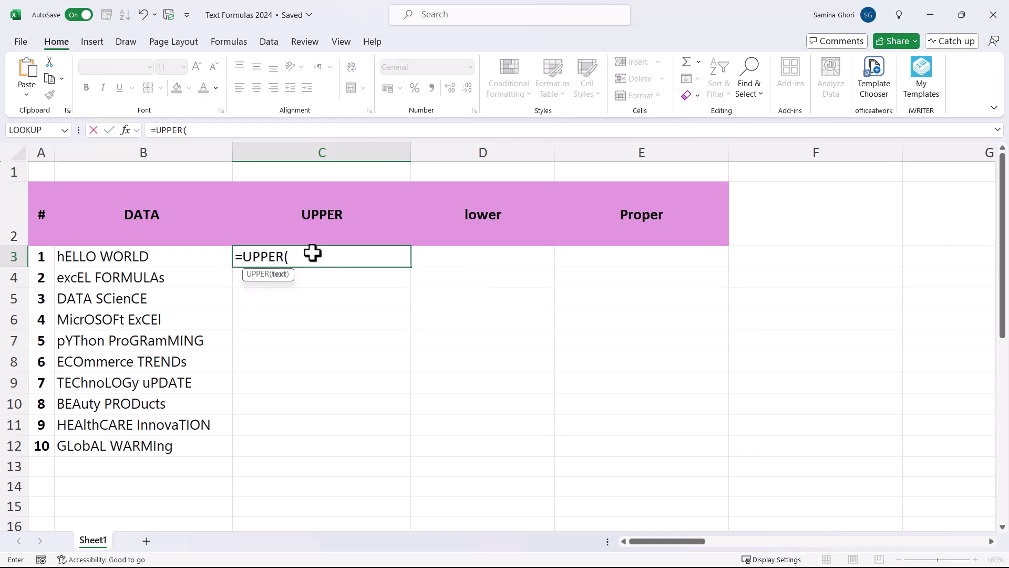
click(141, 257)
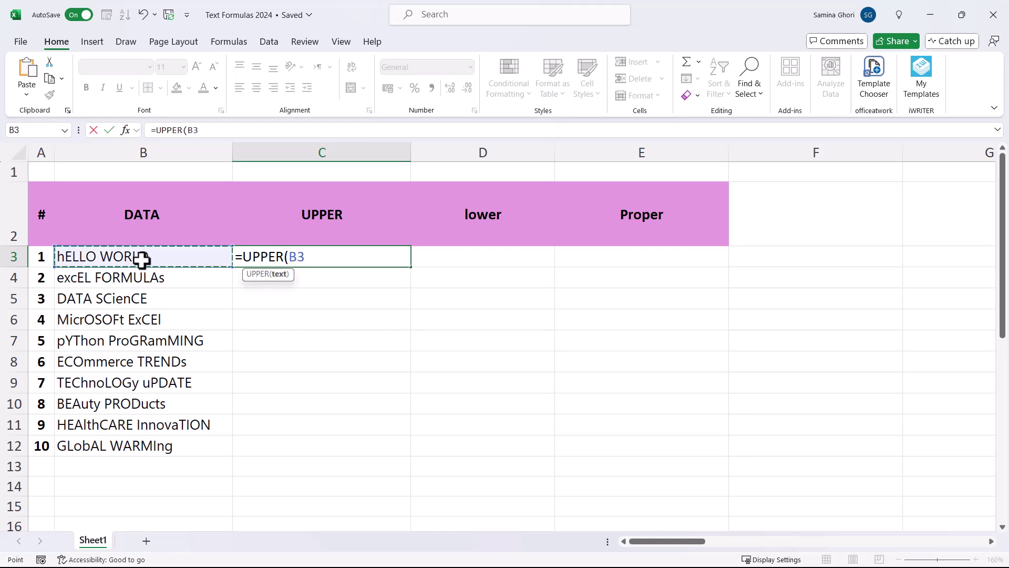
text())
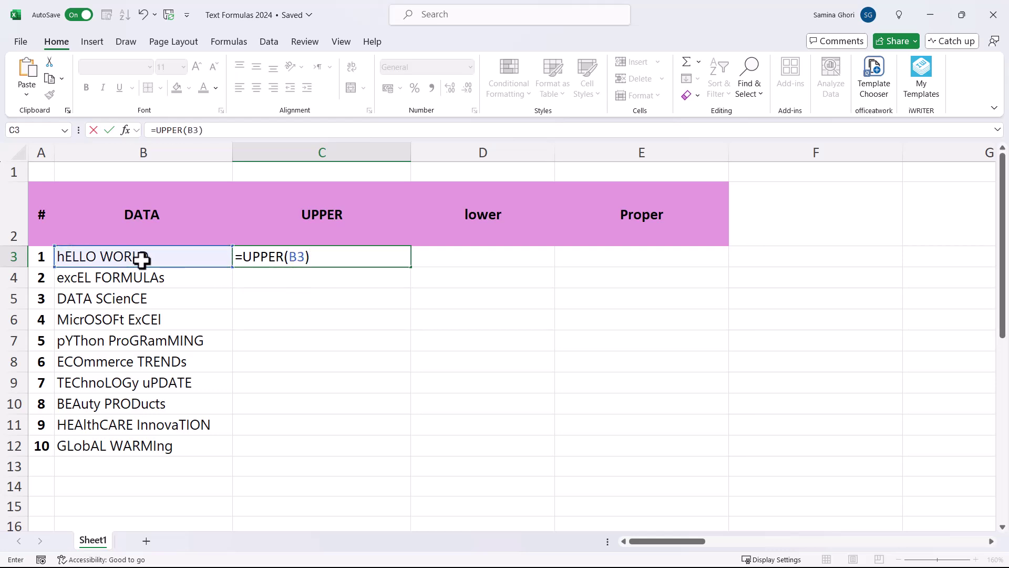
key(Return)
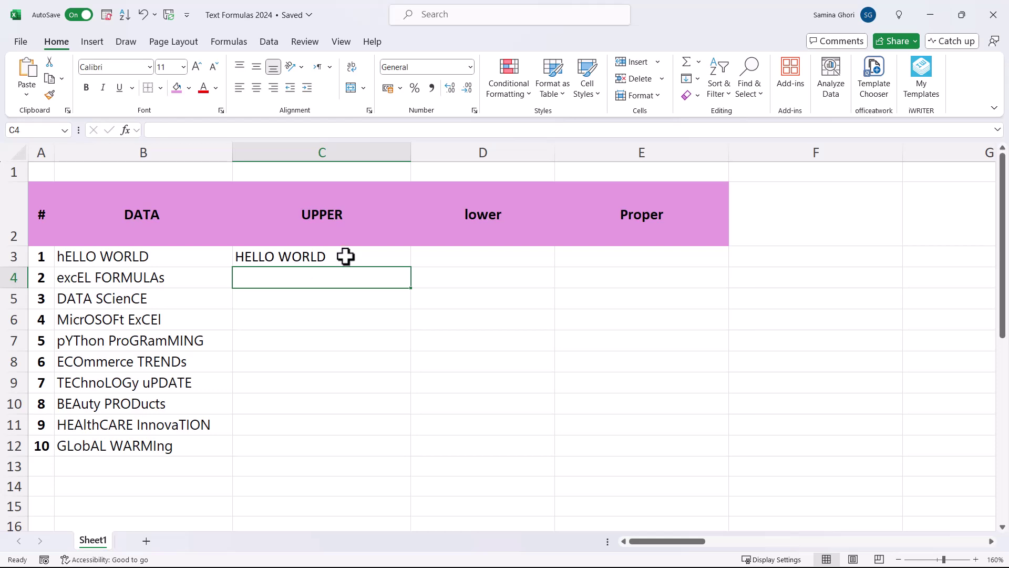
click(345, 257)
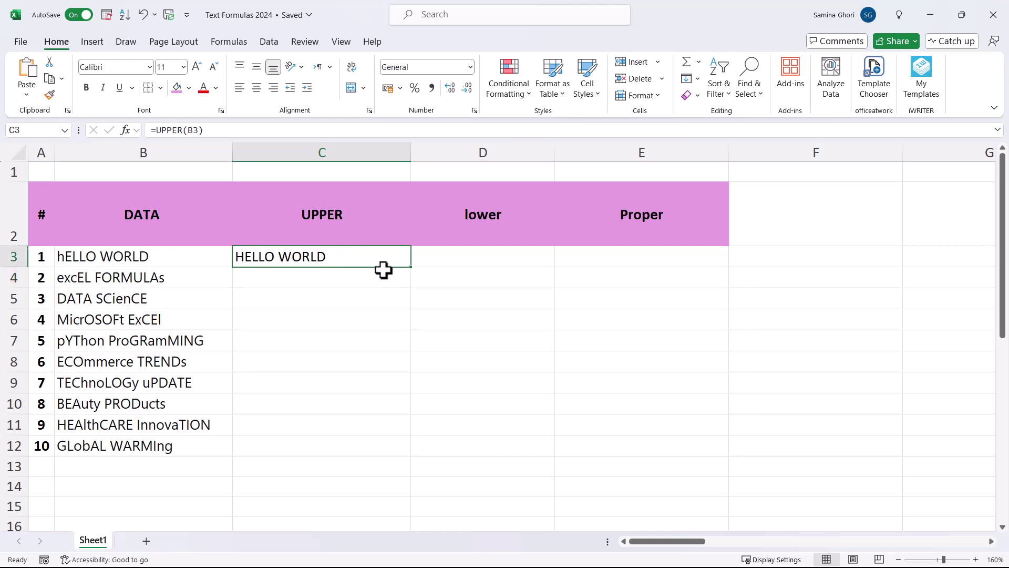
double_click(413, 268)
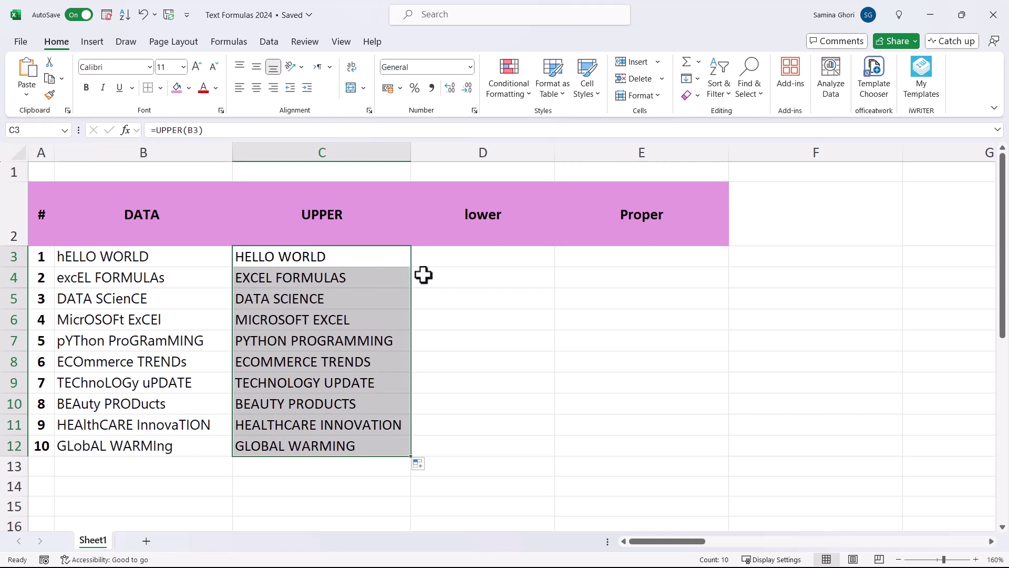
Enter =LOWER(B3) in D3 and fill the formula down the lower column through row 12.
click(444, 260)
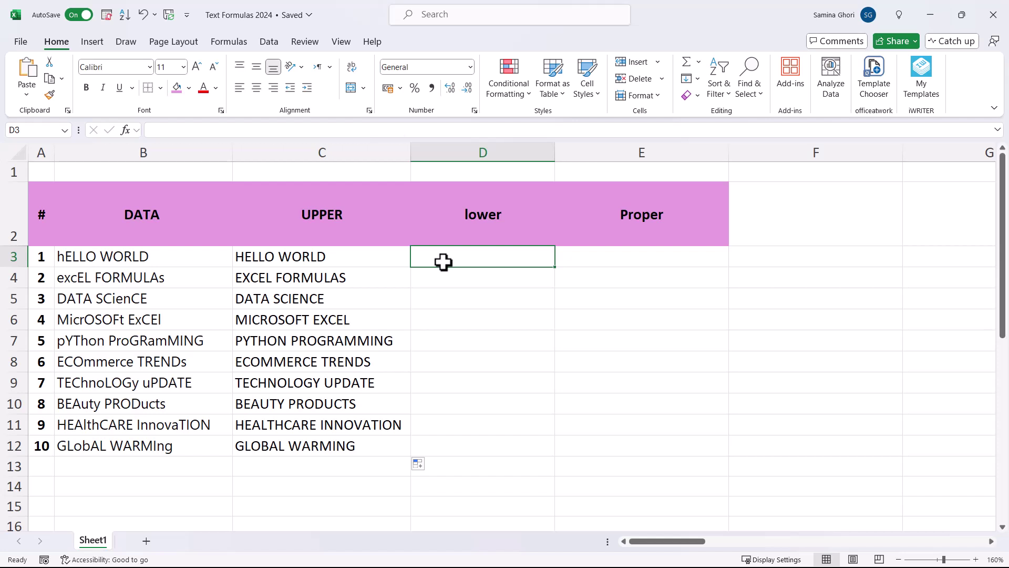
text(=lowe)
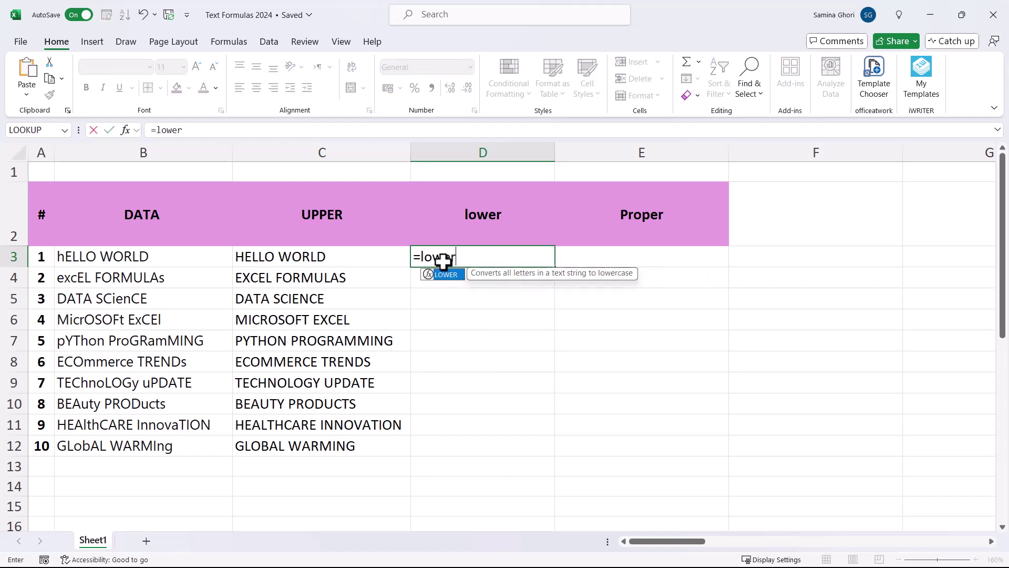
text(r)
key(Tab)
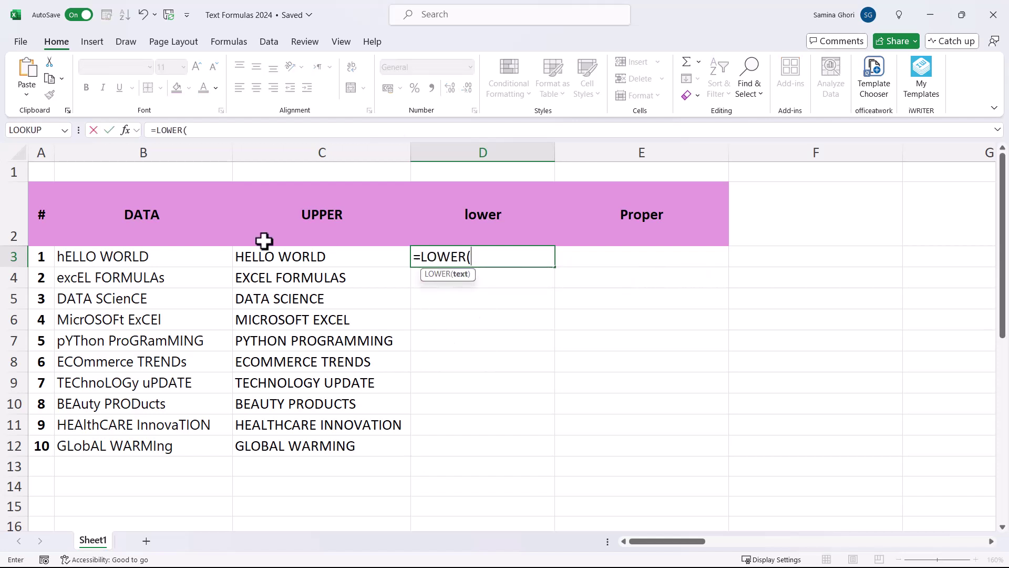
click(175, 264)
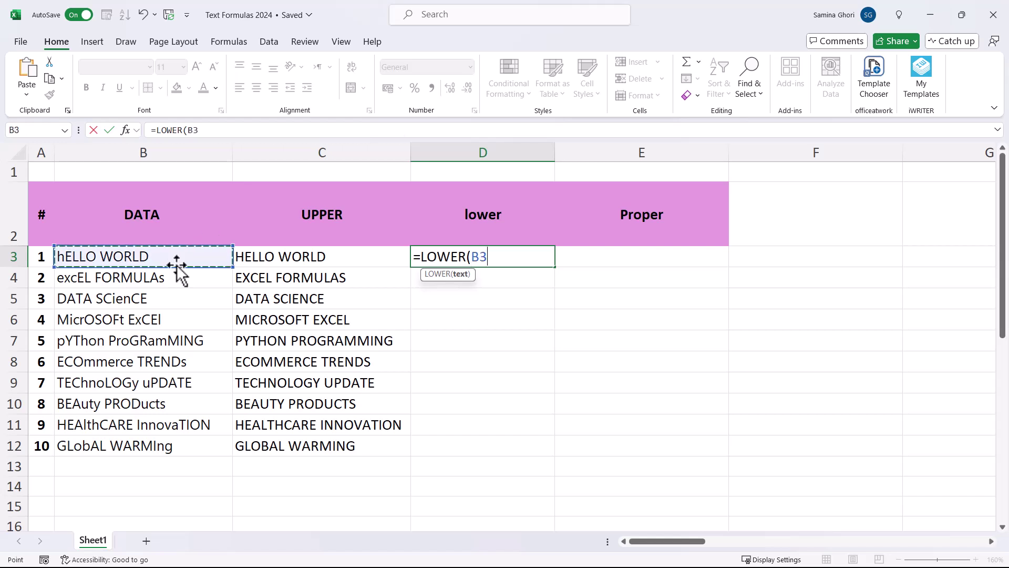
text())
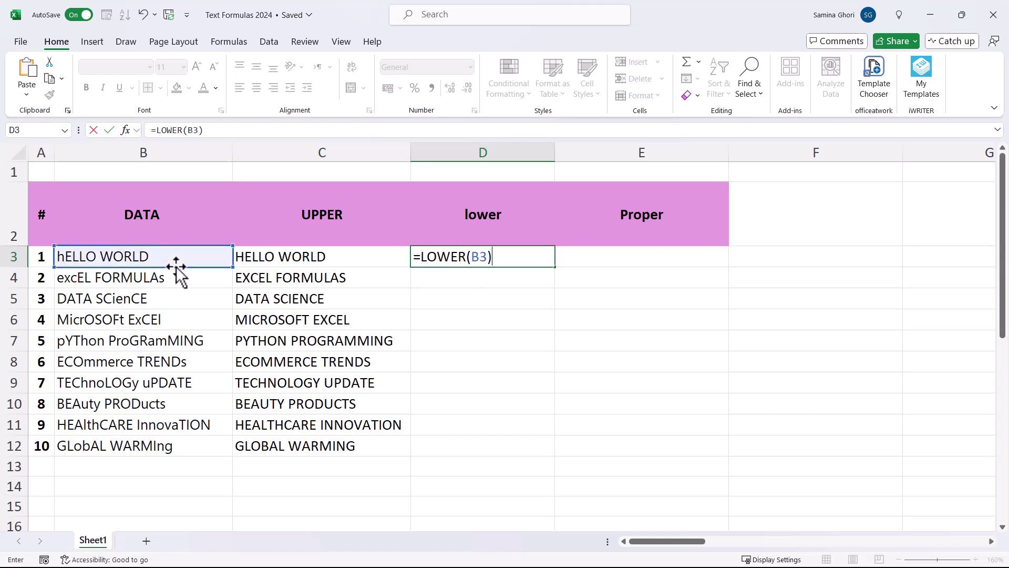
key(Return)
click(517, 255)
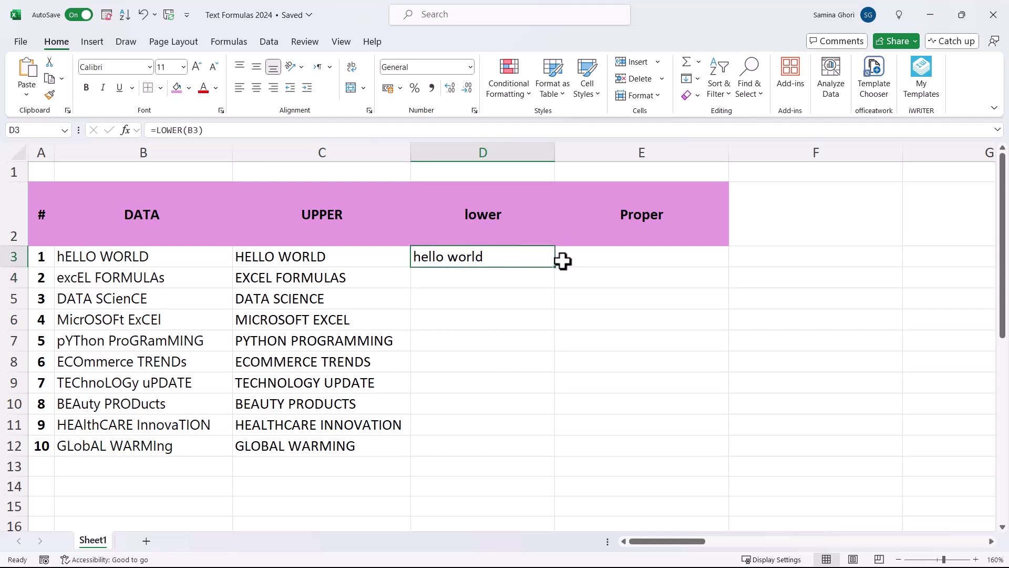
double_click(557, 270)
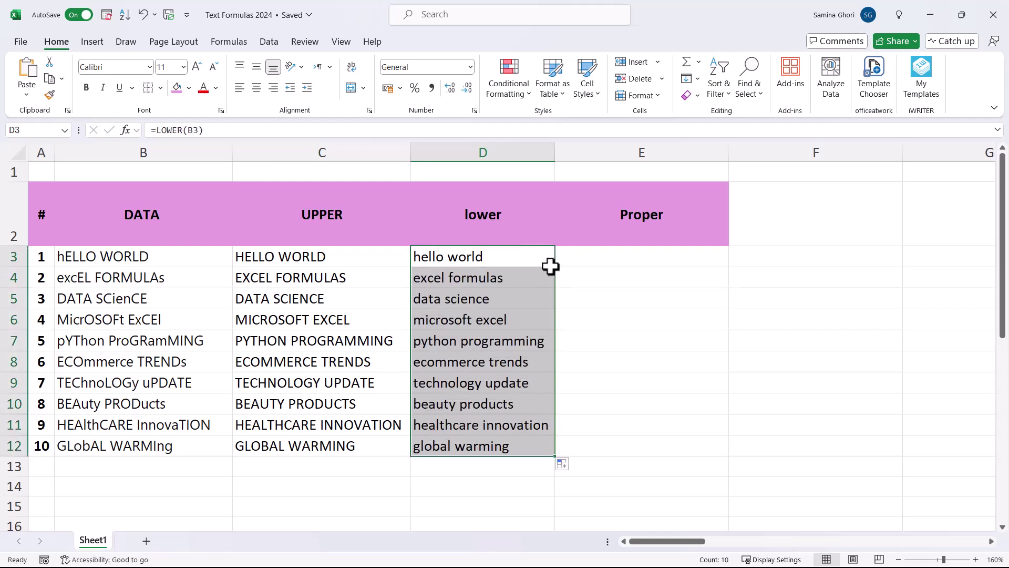
Enter =PROPER(B3) in E3 and fill the formula down the Proper column through row 12.
click(597, 254)
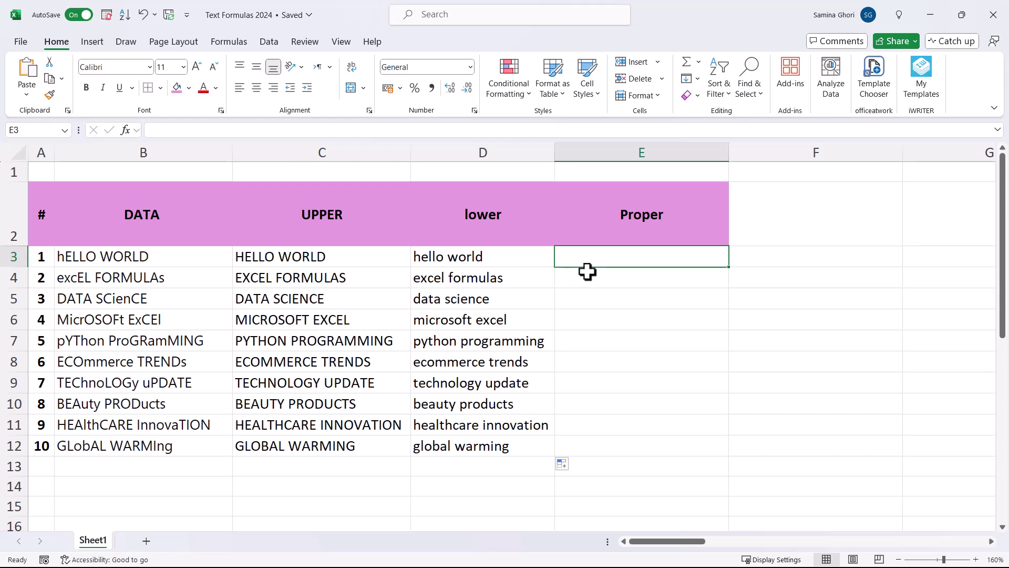
text(=prop)
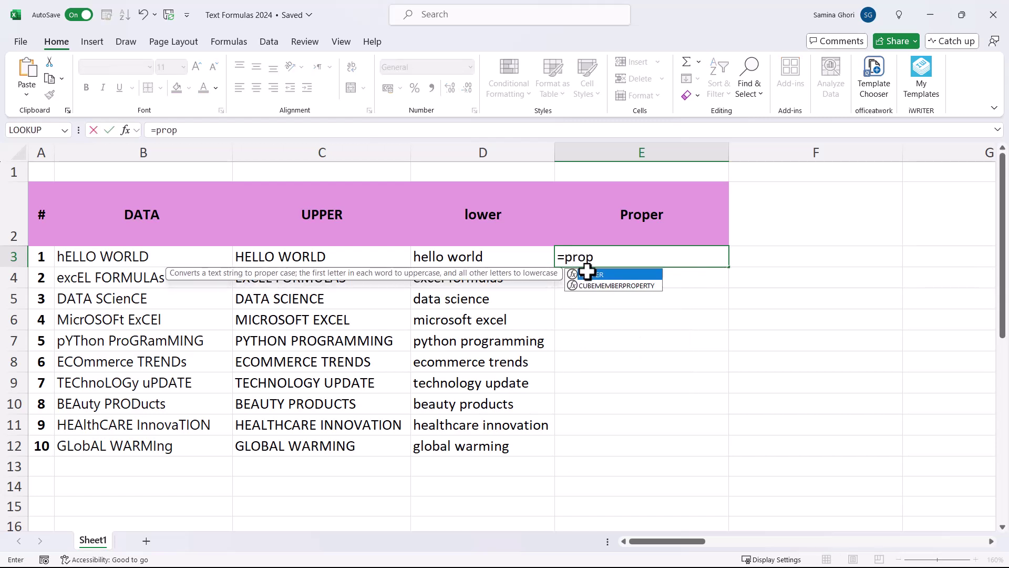
double_click(588, 275)
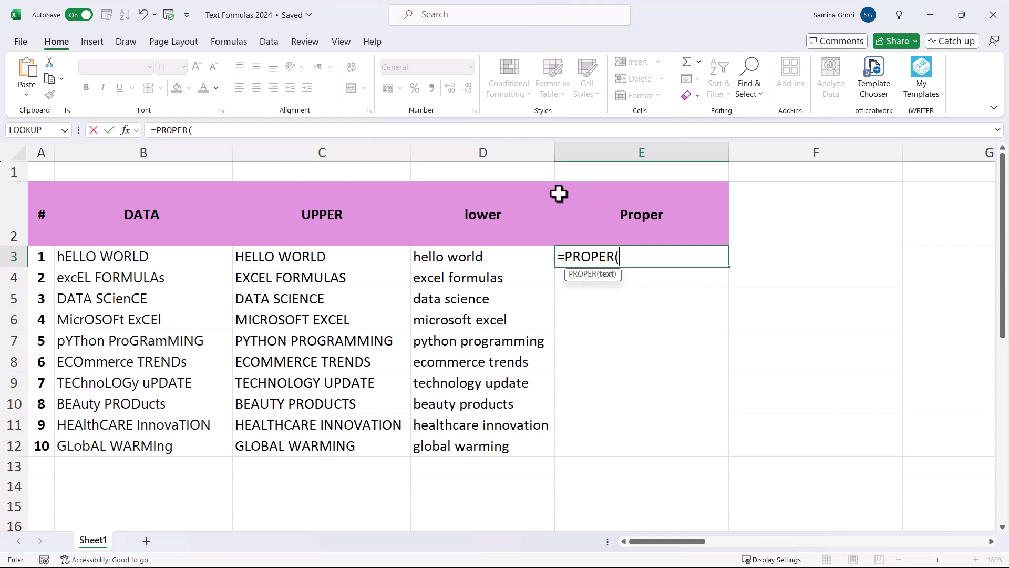
click(188, 264)
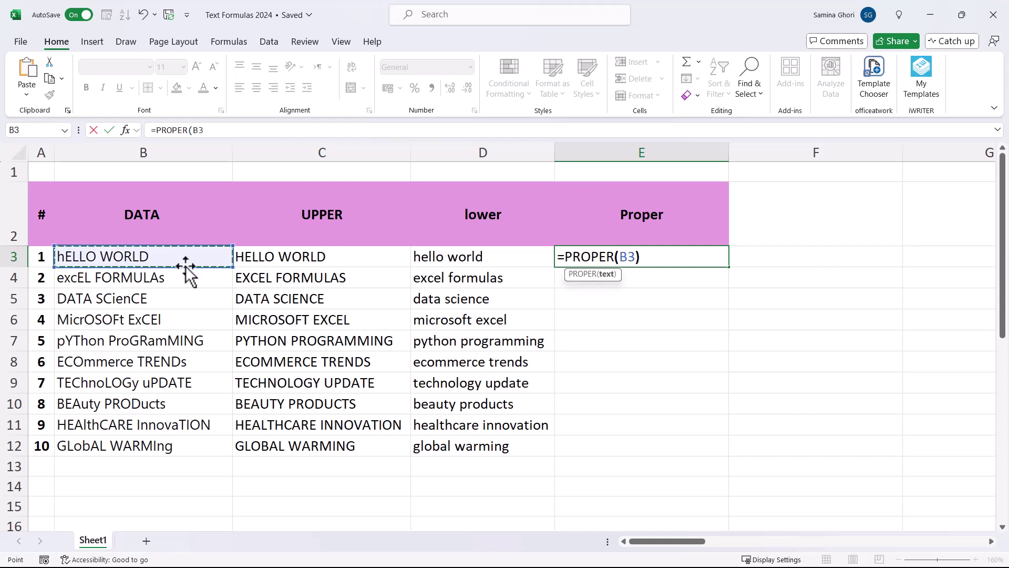
text())
key(Return)
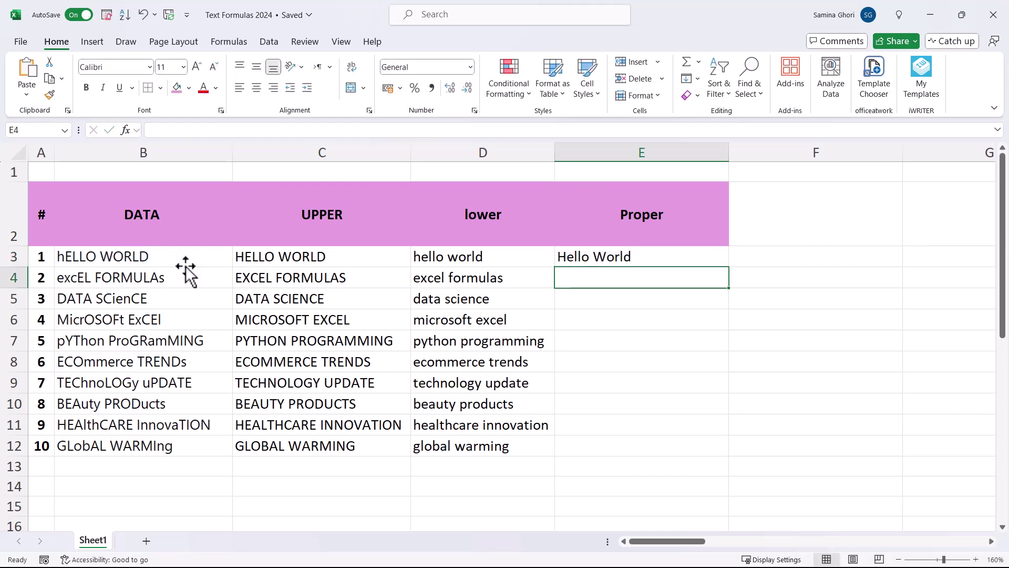
click(691, 256)
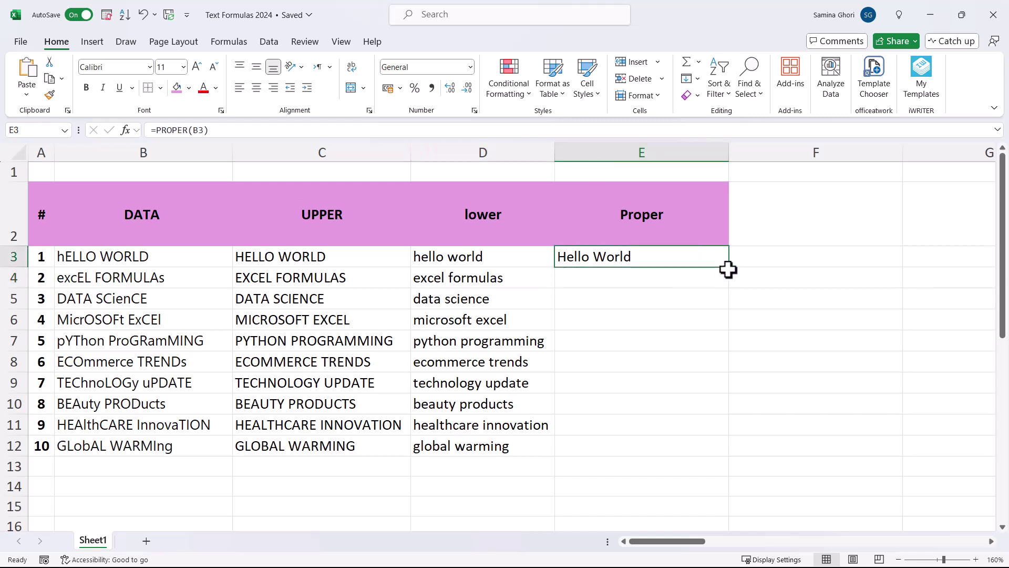
double_click(728, 268)
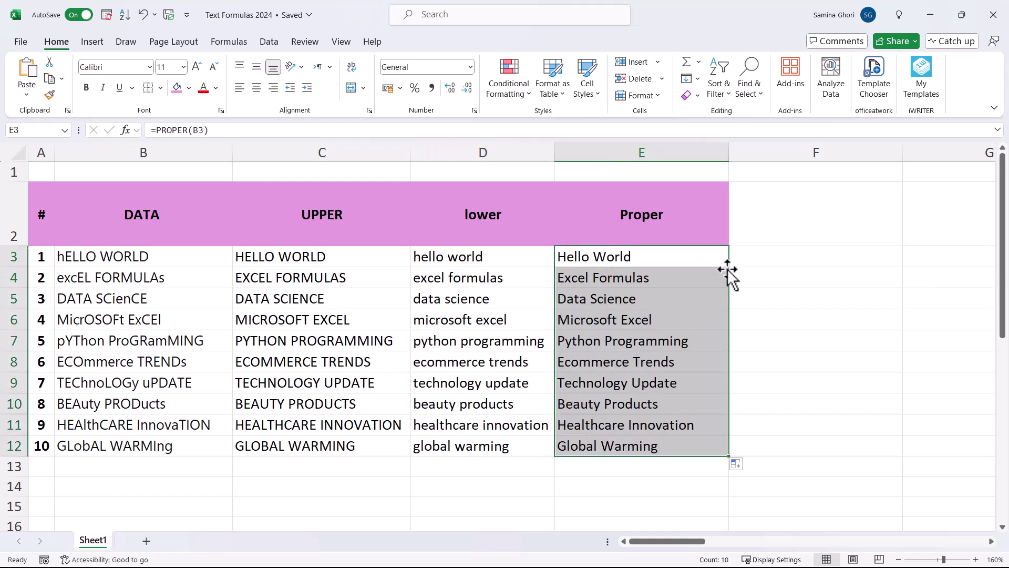
click(779, 245)
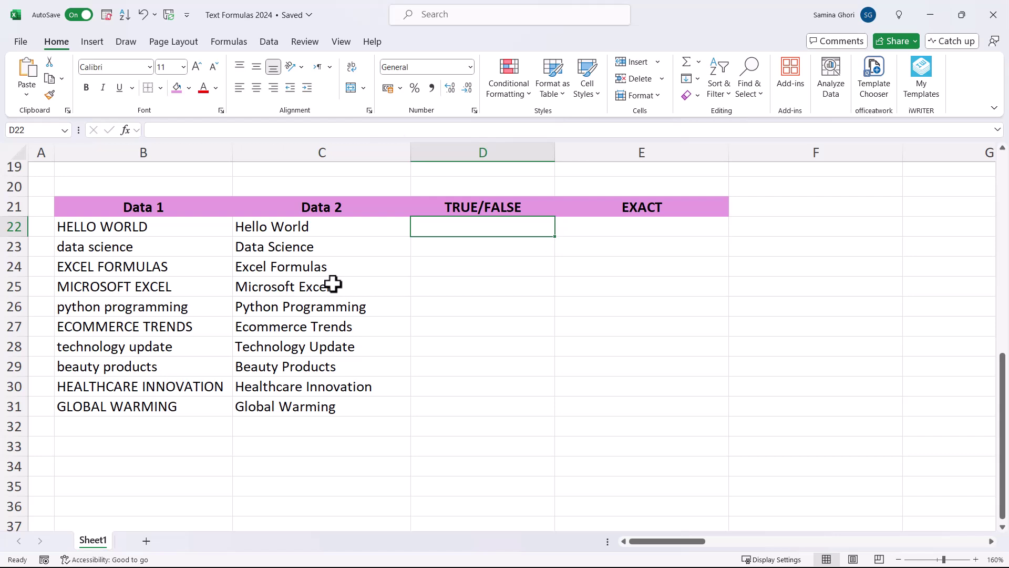
Compare Data 1 with Data 2 by entering =B22=C22 in D22 and filling it down through row 31.
text(=)
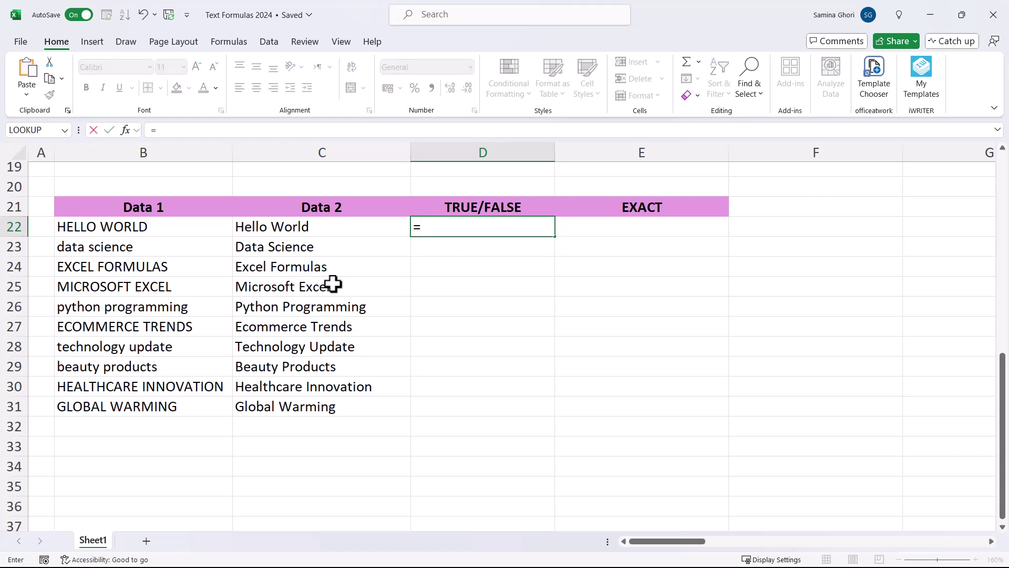
click(195, 232)
text(=)
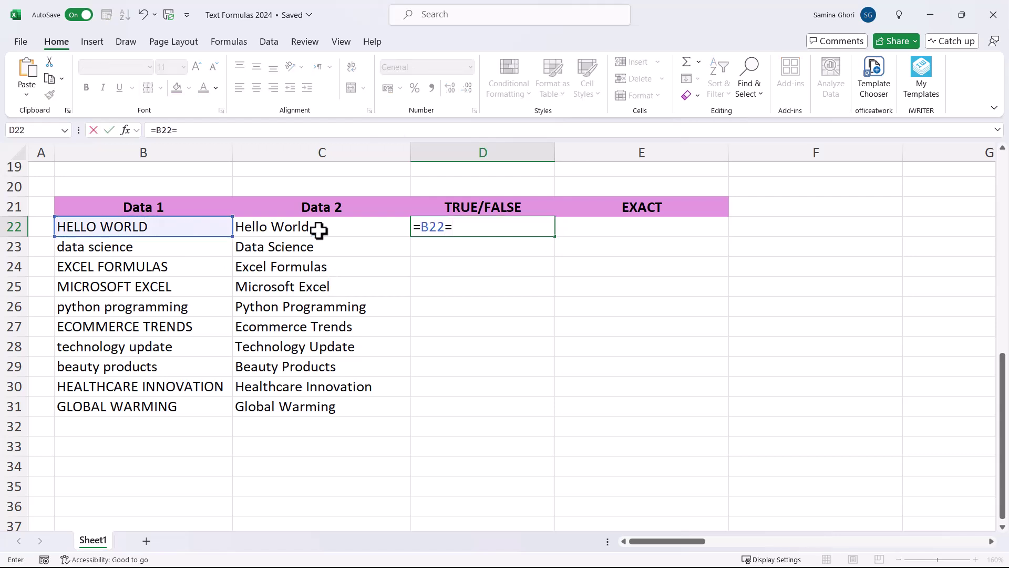
click(318, 229)
key(Return)
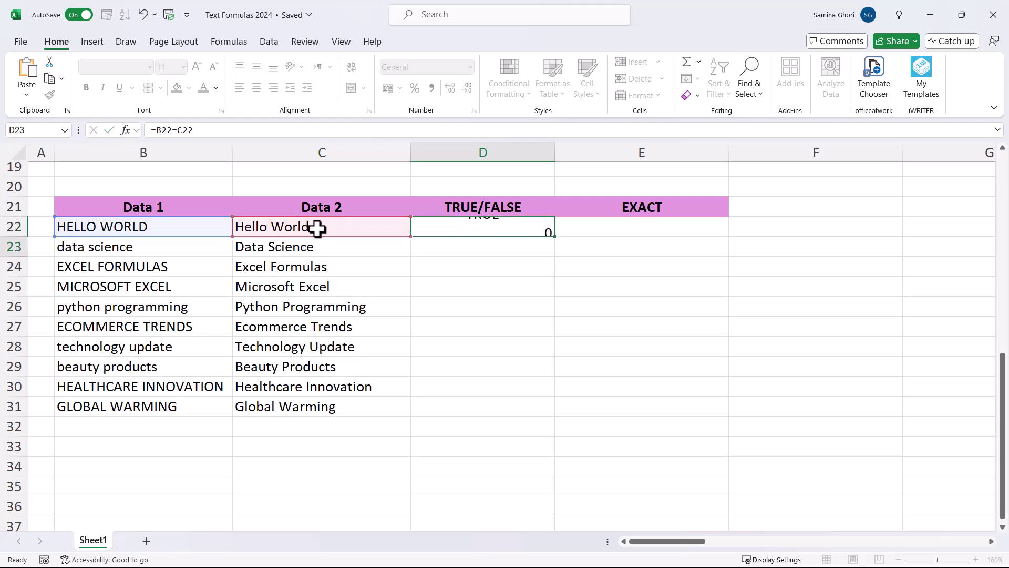
click(542, 227)
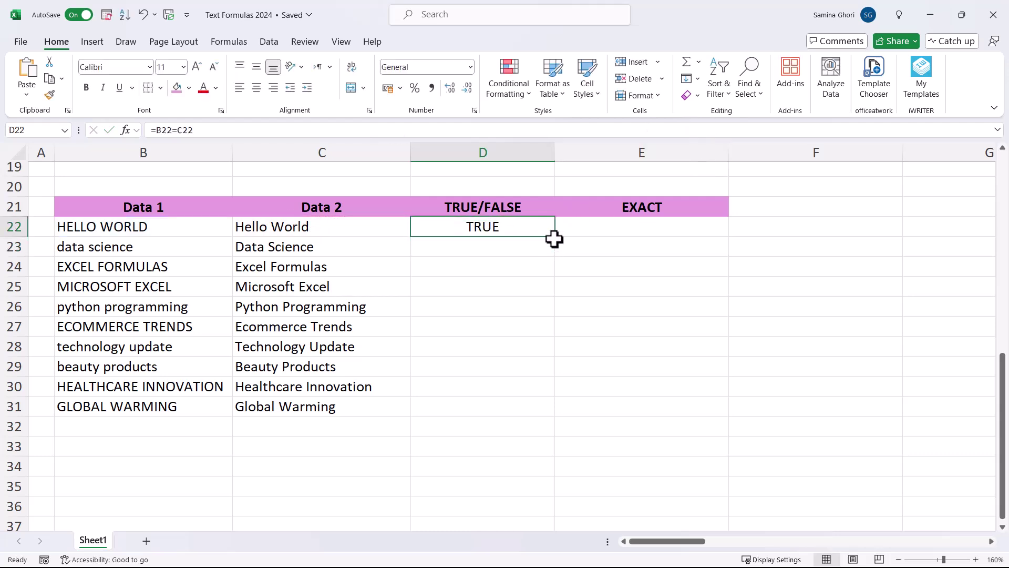
double_click(556, 239)
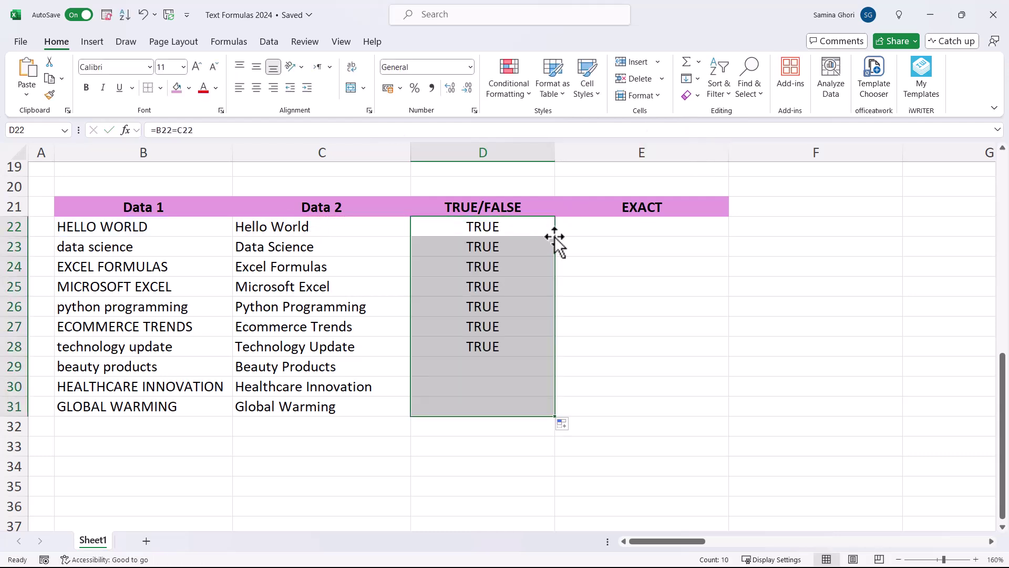
Try adding an extra space to the end of the text in C22 to test the comparison, and undo the edit.
click(300, 232)
click(259, 132)
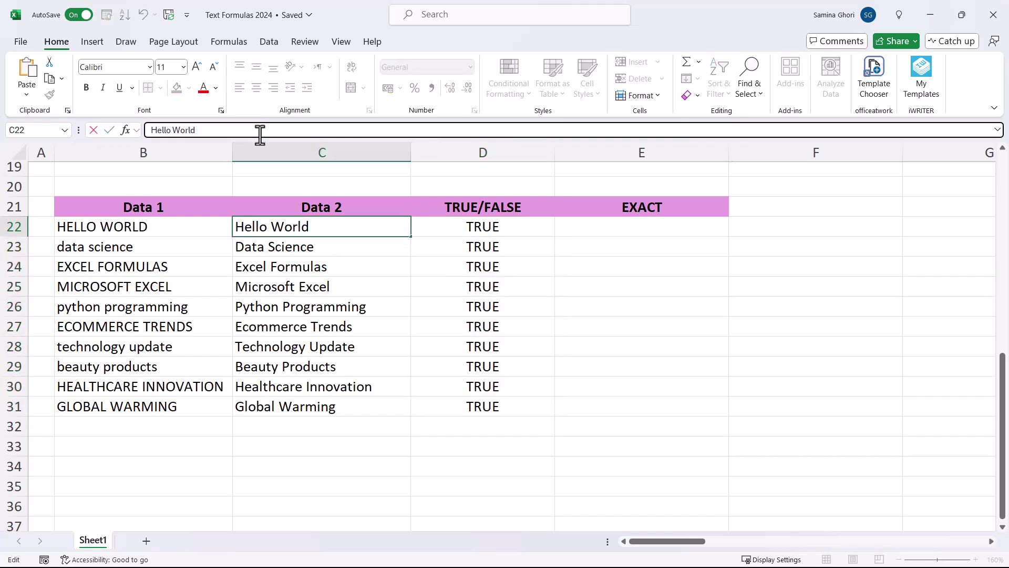
key(Return)
key(Up)
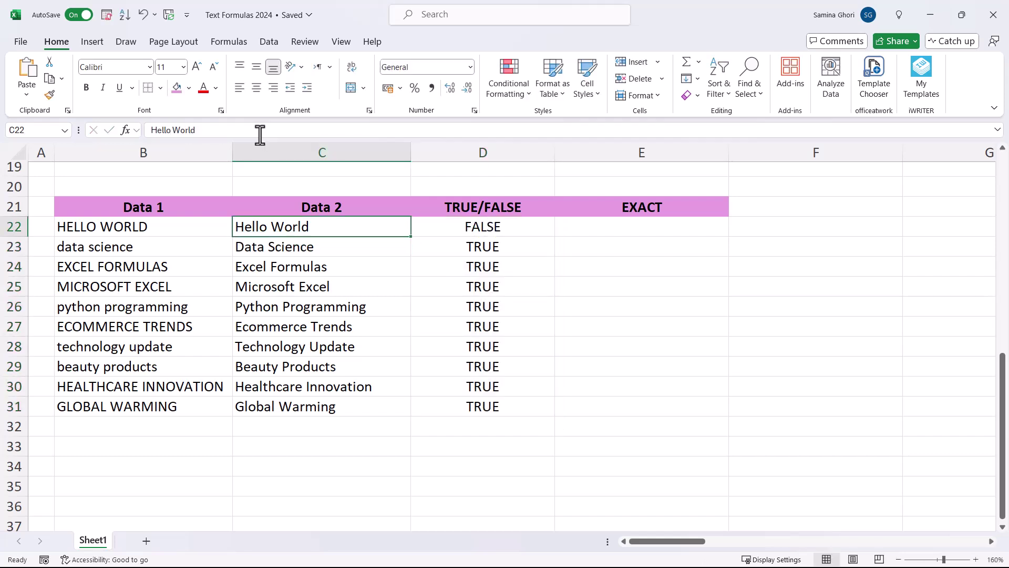
key(ctrl+z)
Compare Data 1 with Data 2 case-sensitively by entering =EXACT(B22,C22) in E22 and filling it down through row 31.
click(643, 225)
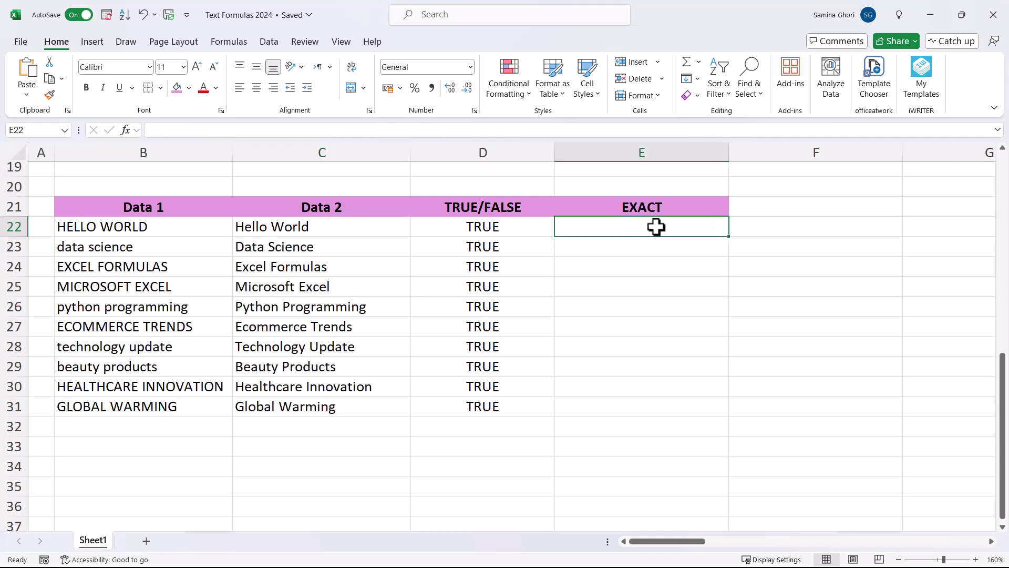
text(=EXACT)
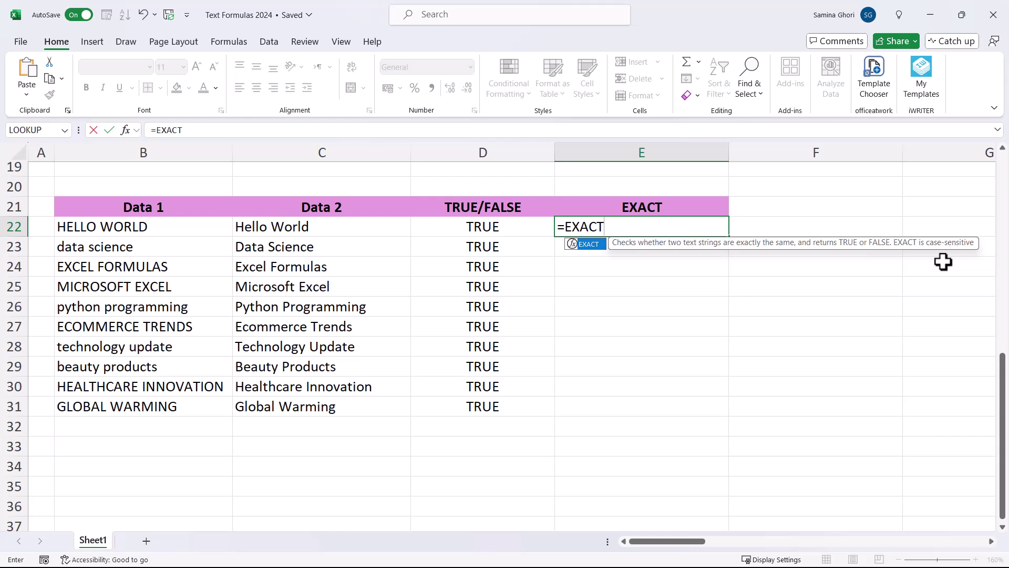
text(9)
key(BackSpace)
text(()
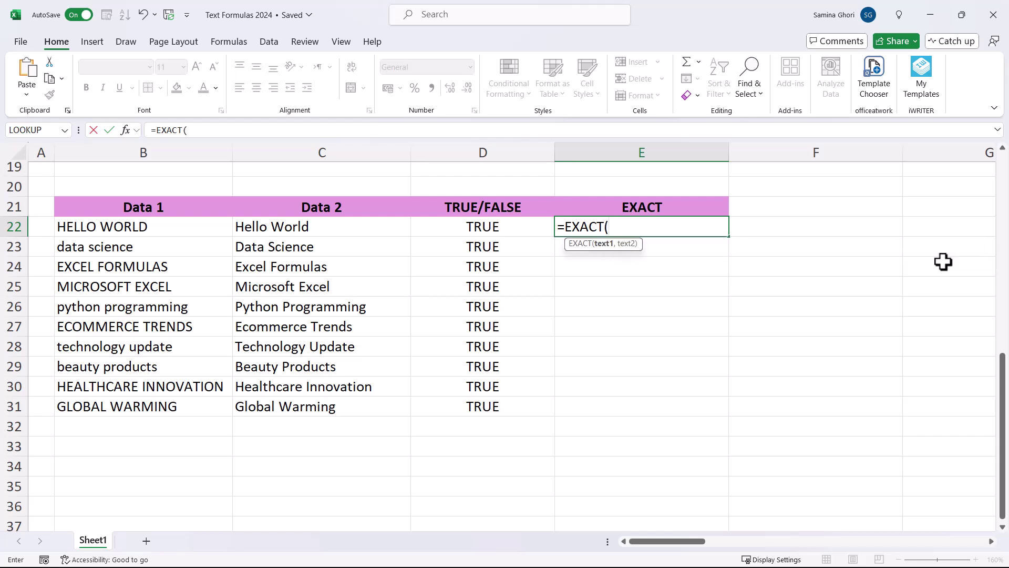
click(165, 230)
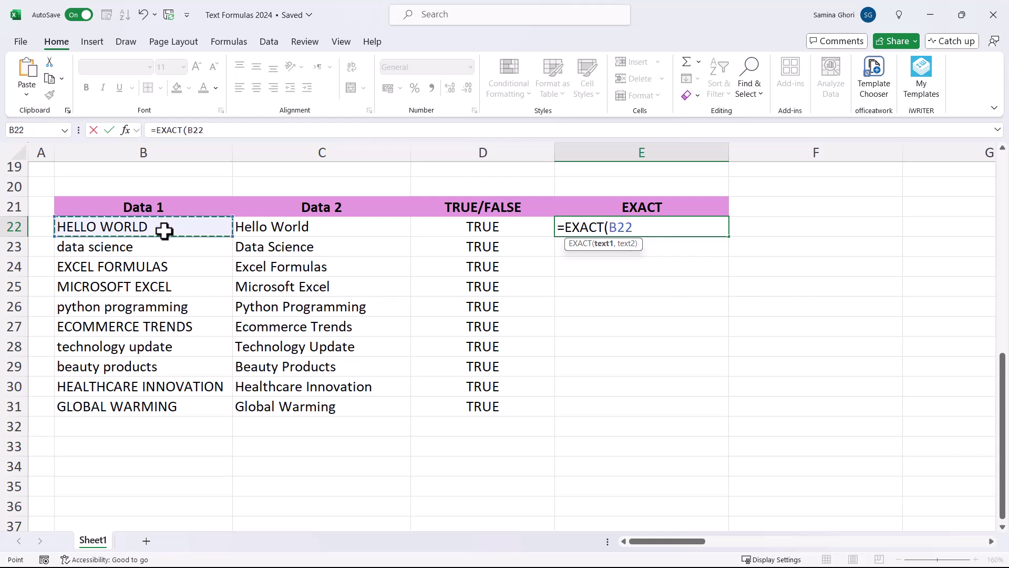
text(,)
click(315, 228)
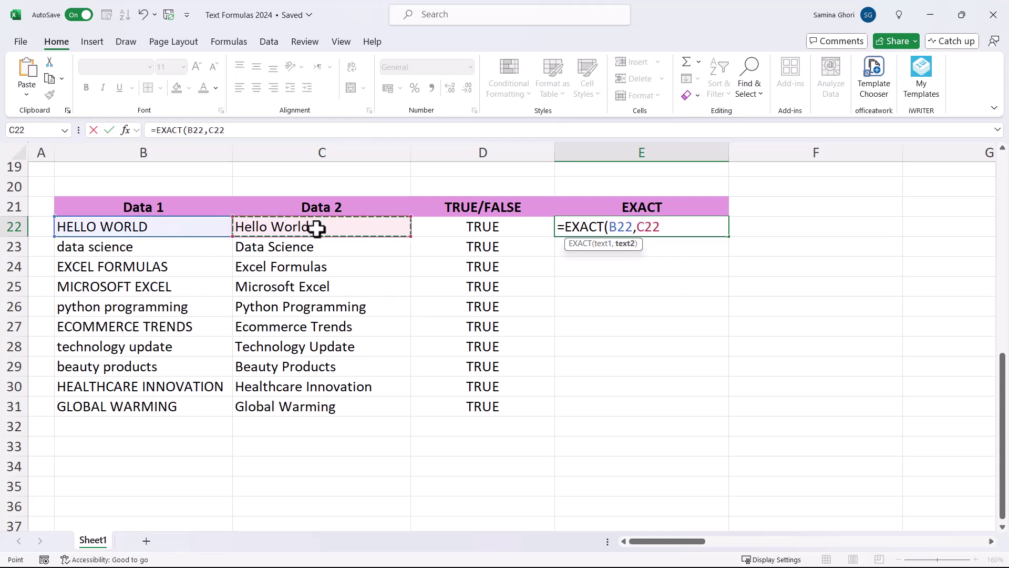
text())
key(Return)
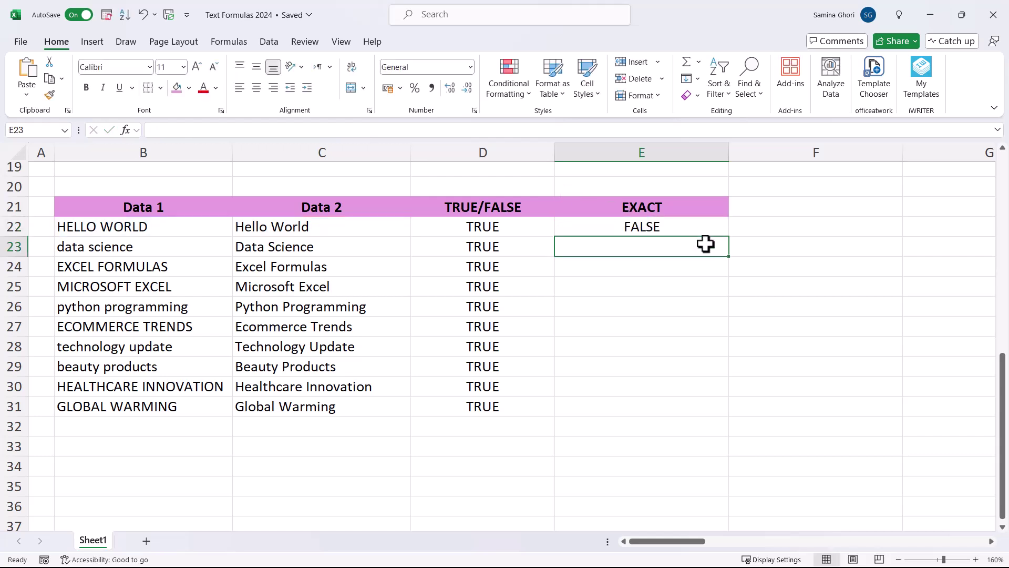
click(676, 226)
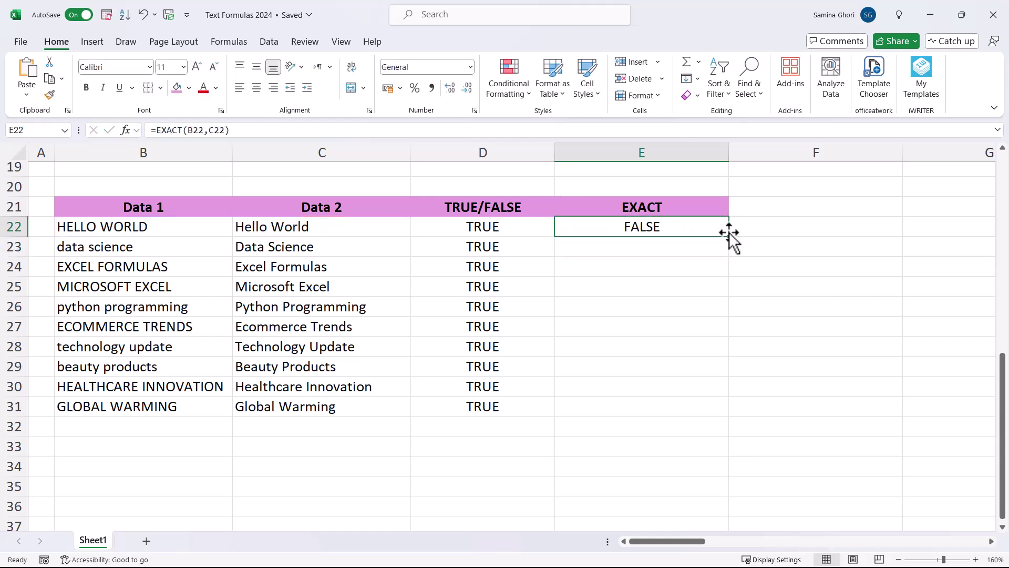
double_click(729, 236)
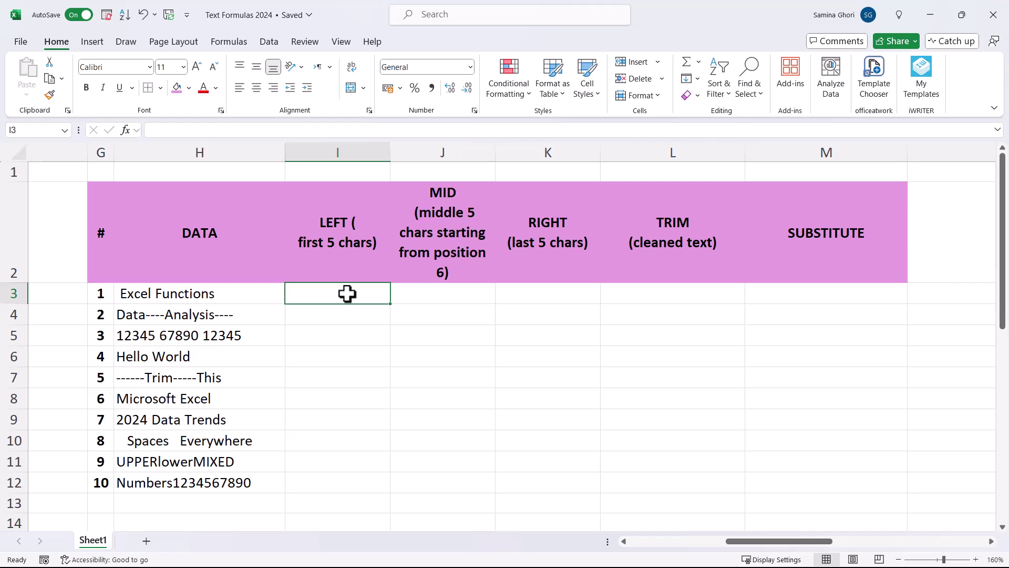
Extract the first five characters by entering =LEFT(H3,5) in I3 and filling the formula down through row 12.
text(=LEFT()
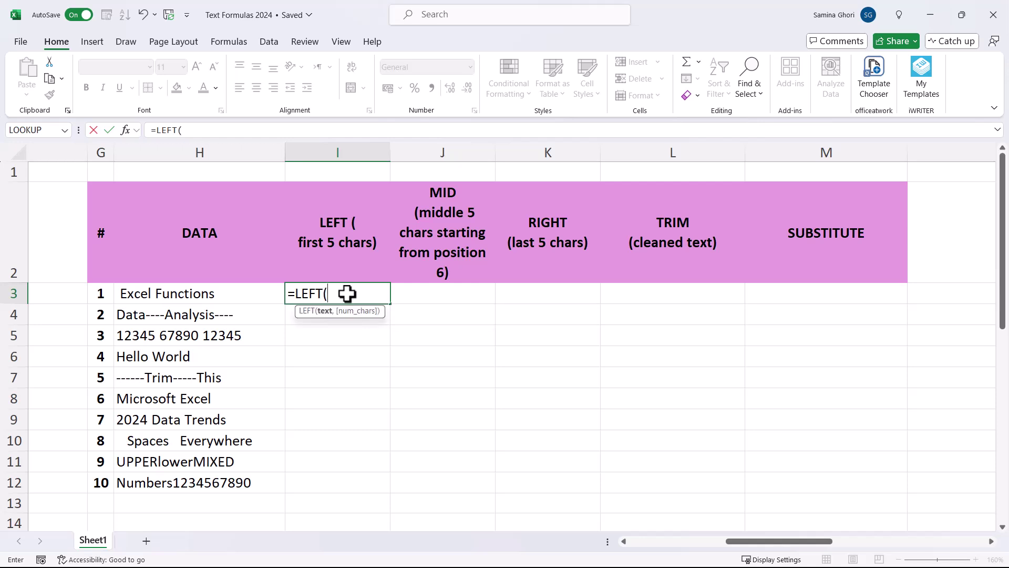
click(205, 296)
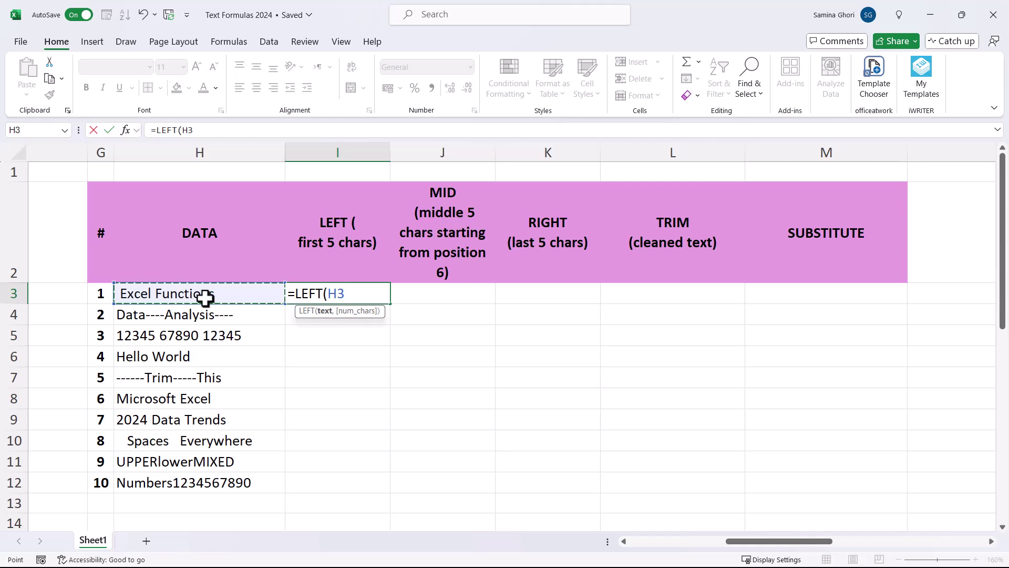
text(,)
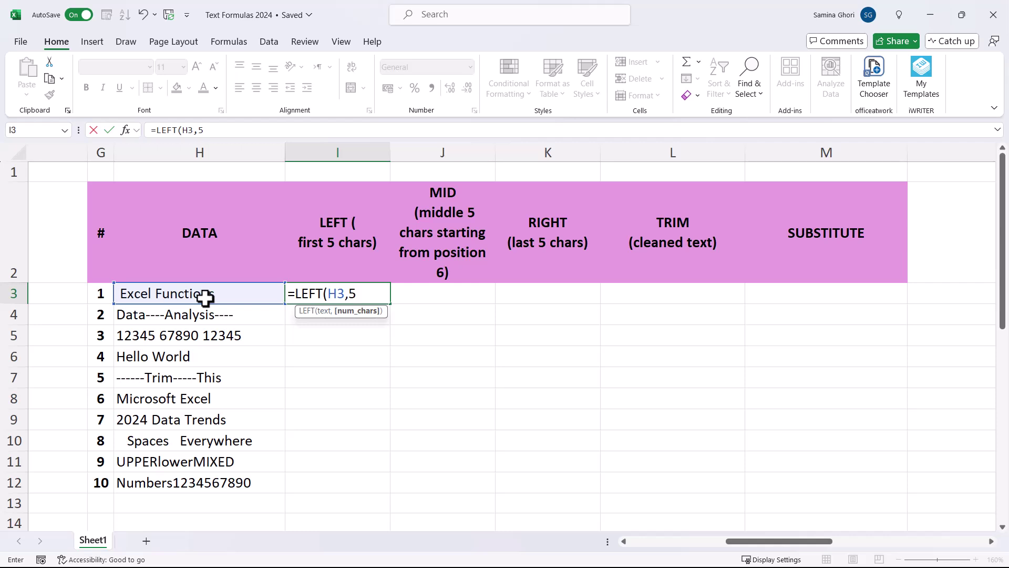
text(5))
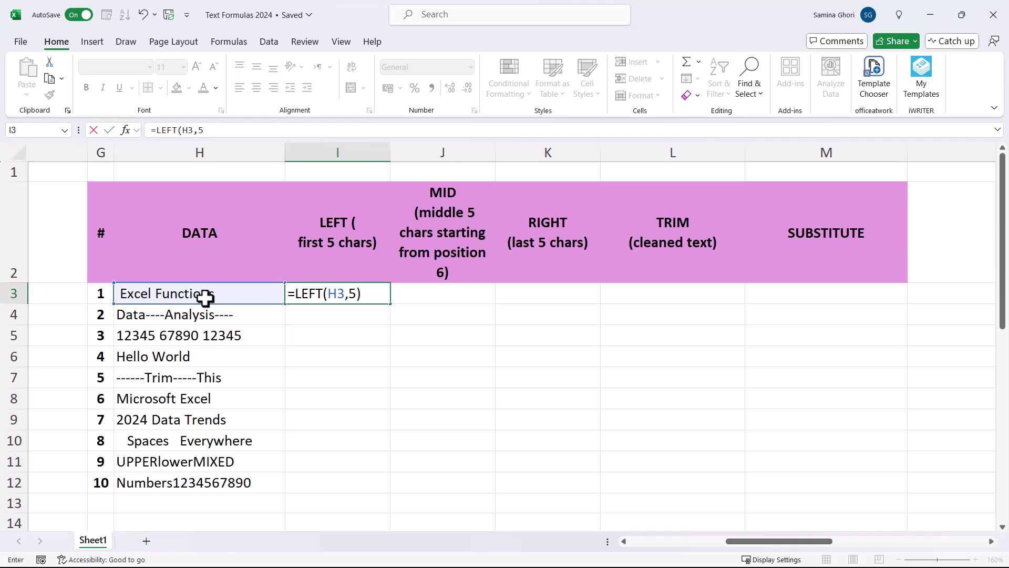
key(Return)
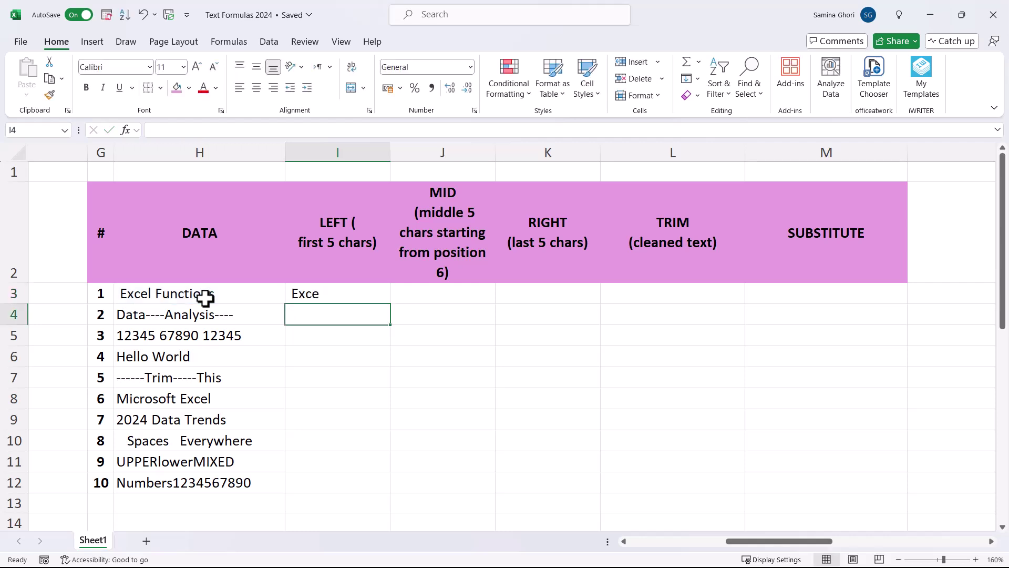
click(349, 291)
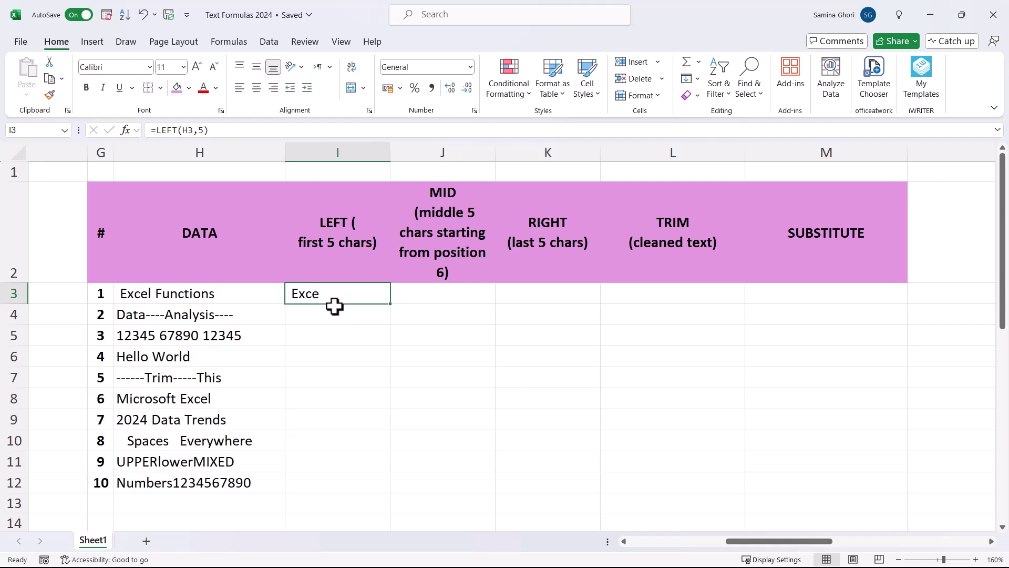
double_click(391, 307)
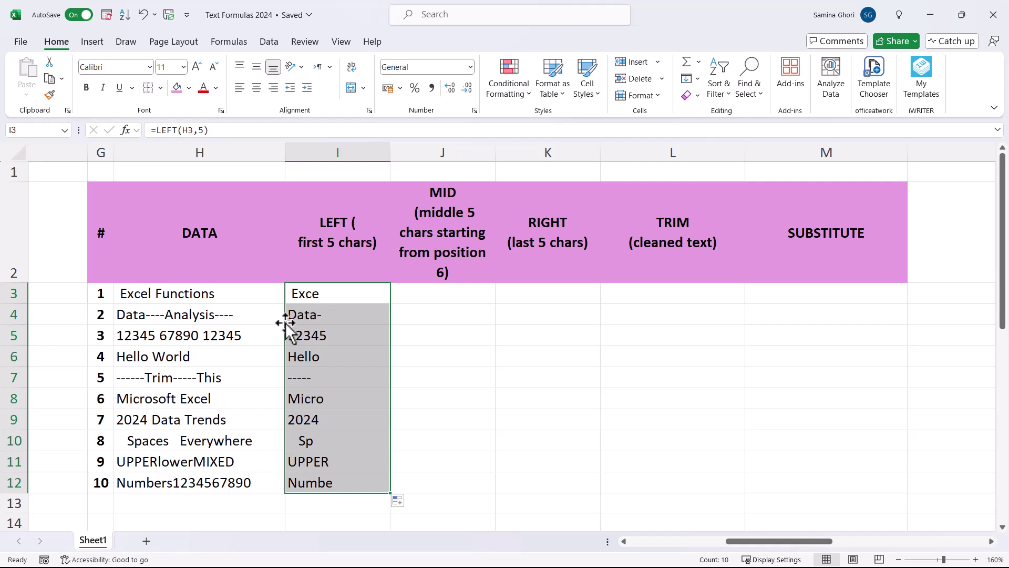
click(327, 318)
click(327, 340)
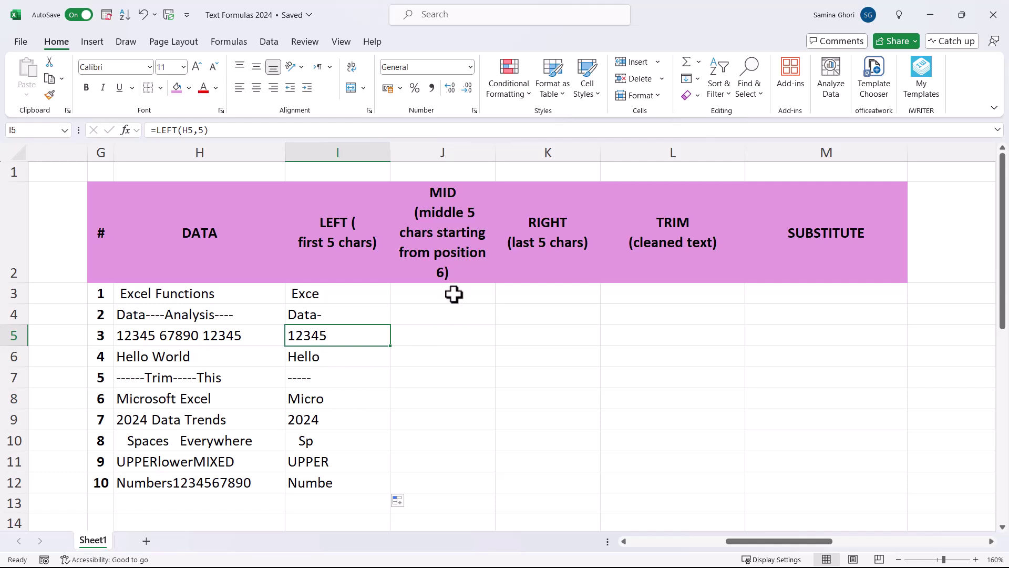
Extract five characters starting from position 6 by entering =MID(H3,6,5) in J3 and filling the formula down through row 12.
click(403, 298)
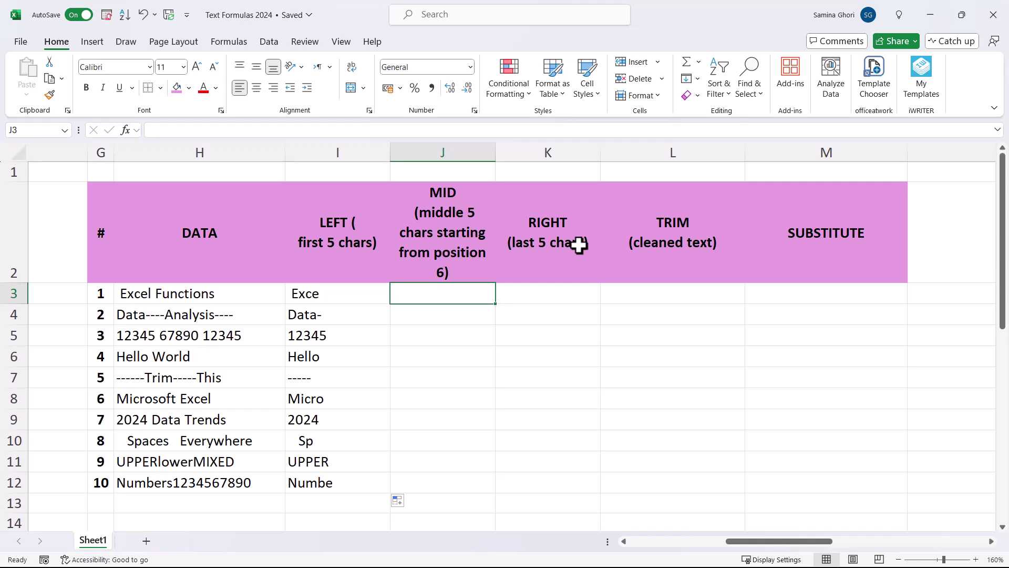
text(=MID()
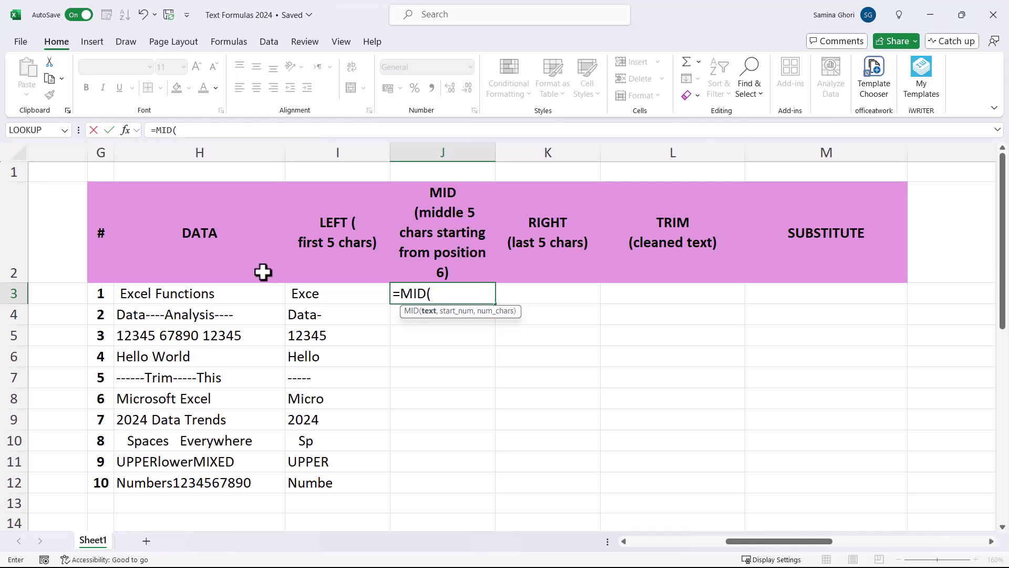
click(223, 288)
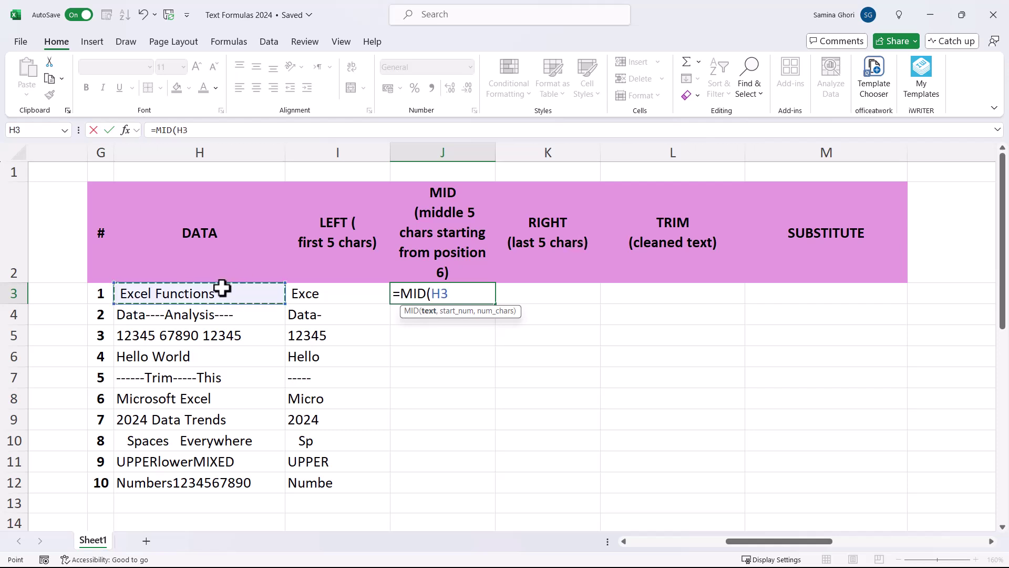
text(,)
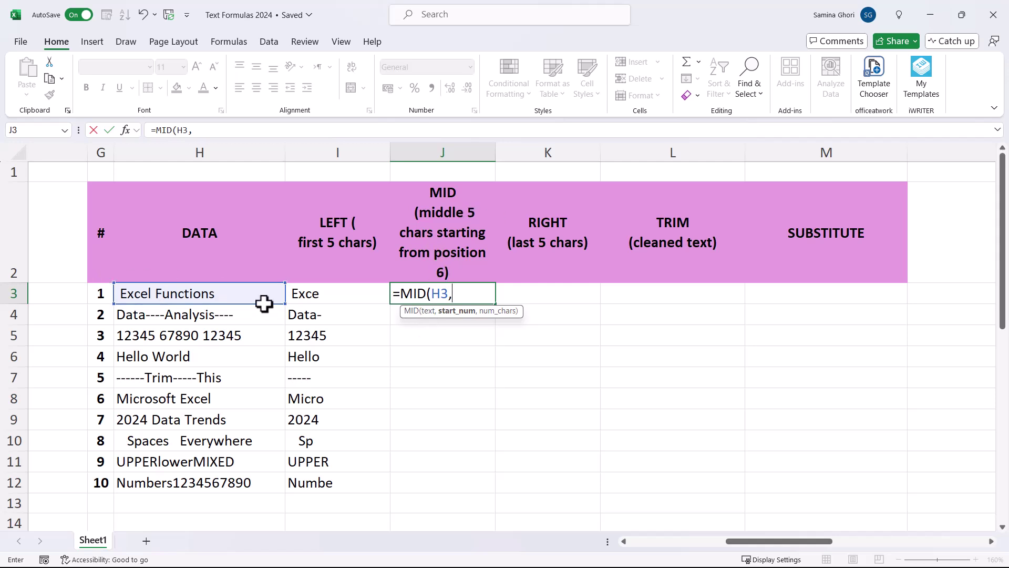
text(5)
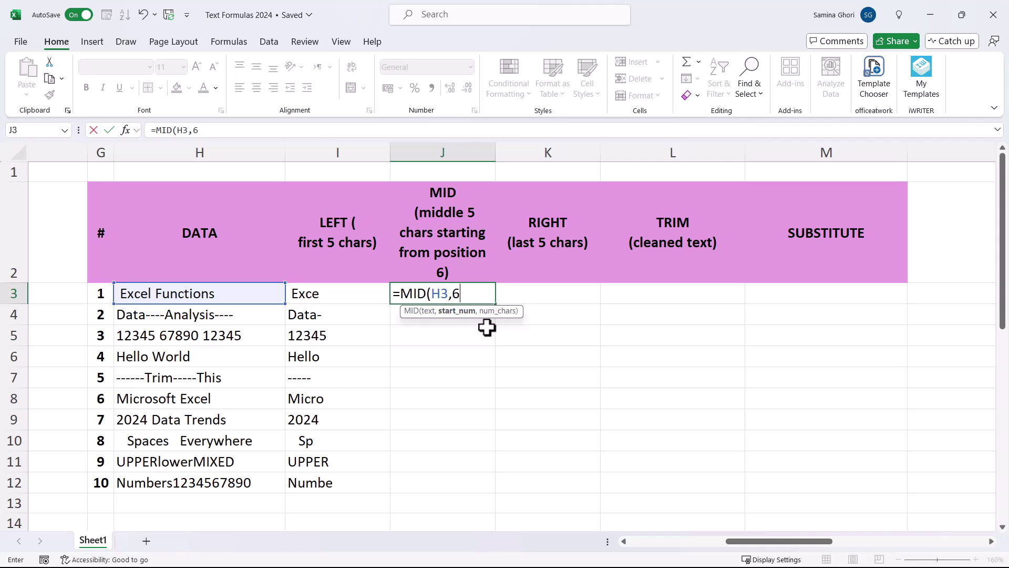
text(,5))
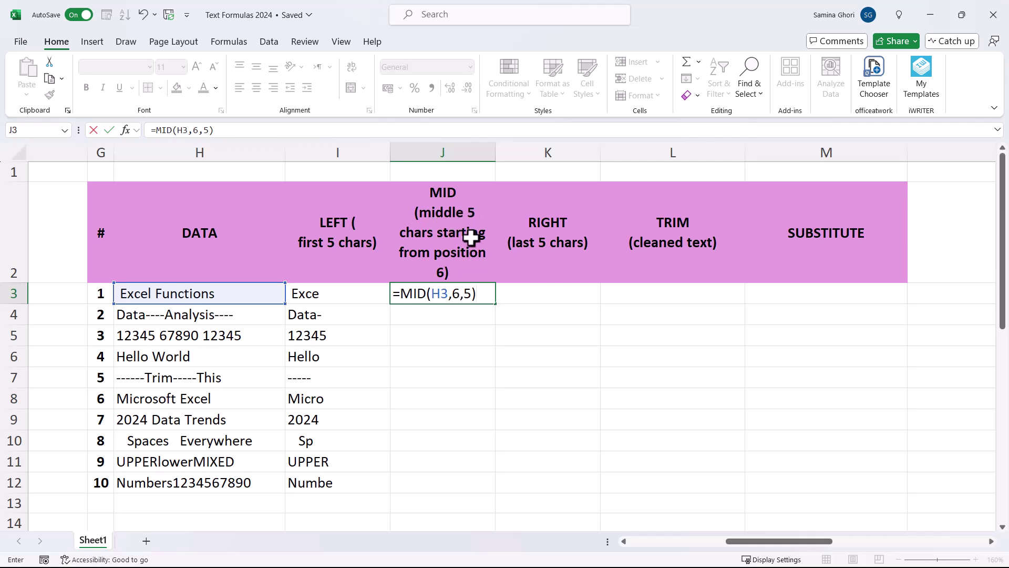
key(Return)
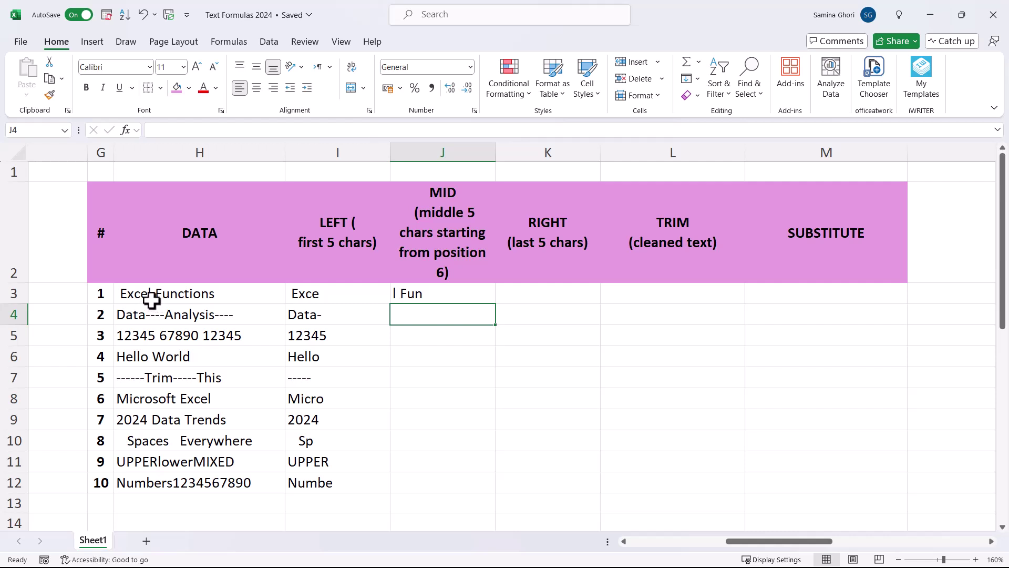
click(490, 297)
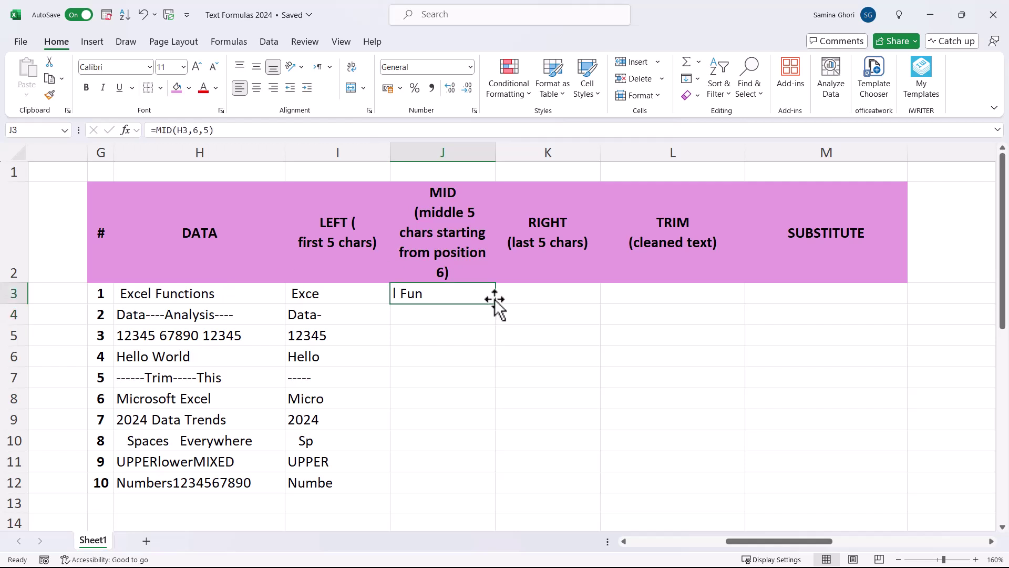
double_click(495, 303)
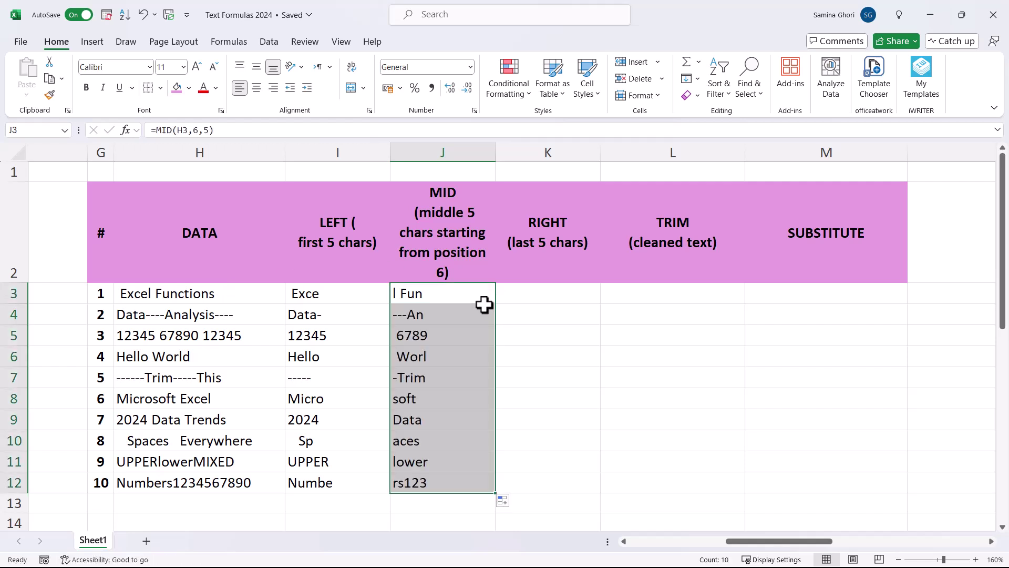
Enter =RIGHT(H3,5) in K3 to extract the last five characters of the first data entry.
click(525, 298)
text(=RIGTH)
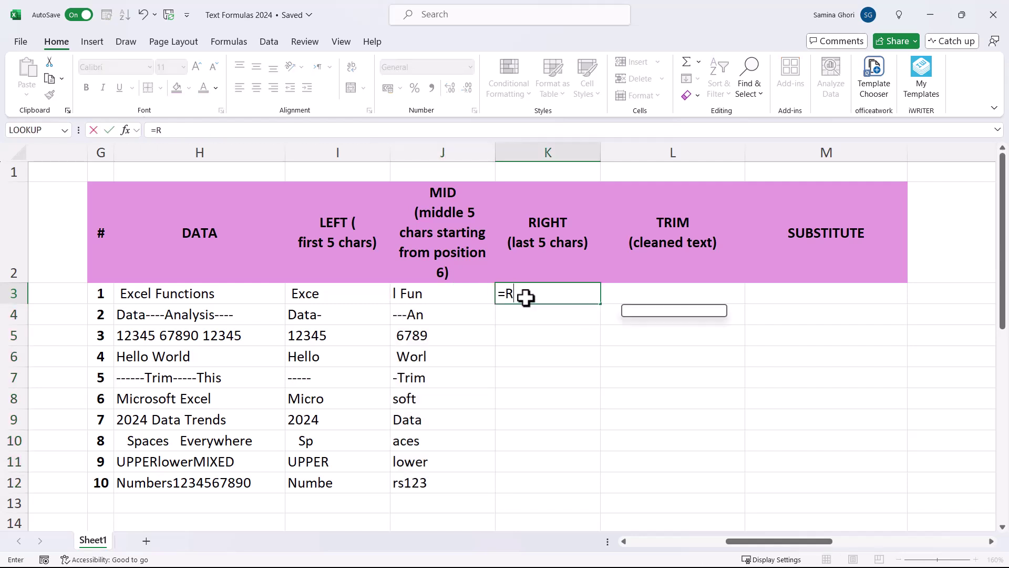
key(BackSpace)
key(BackSpace)
text(TH)
key(BackSpace)
key(BackSpace)
key(BackSpace)
text(G)
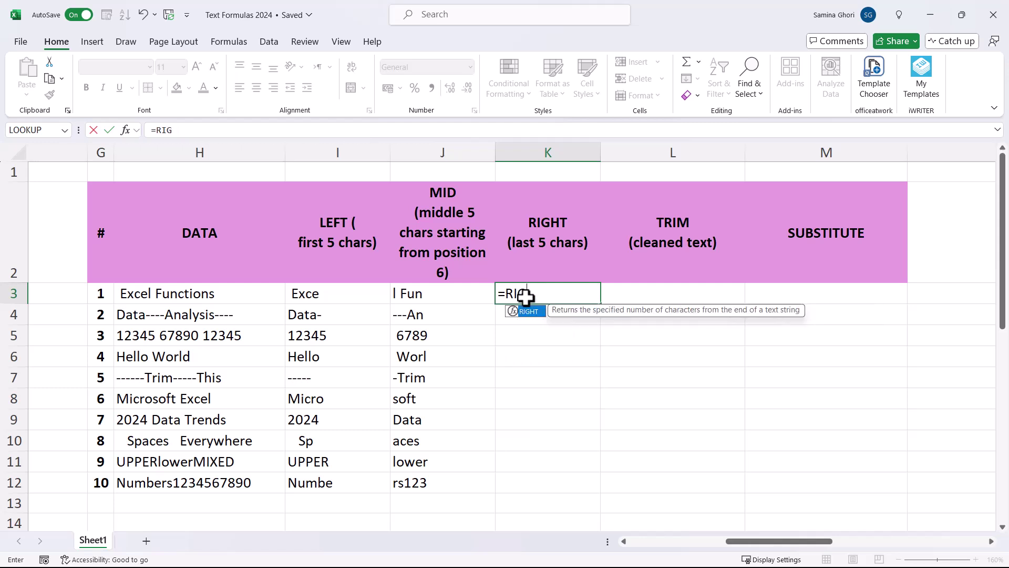
text(HT()
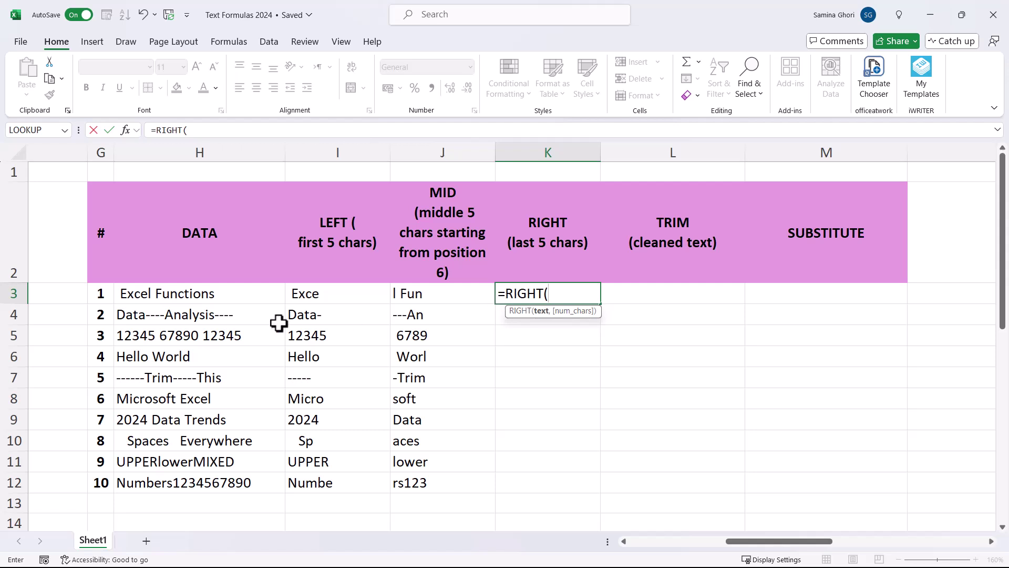
click(244, 298)
text(,)
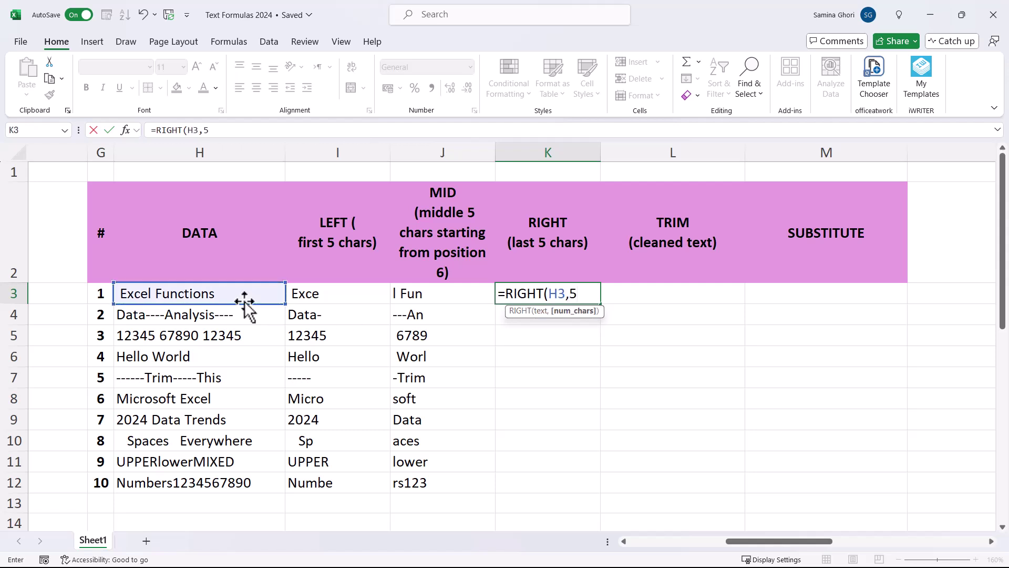
text(5))
key(Return)
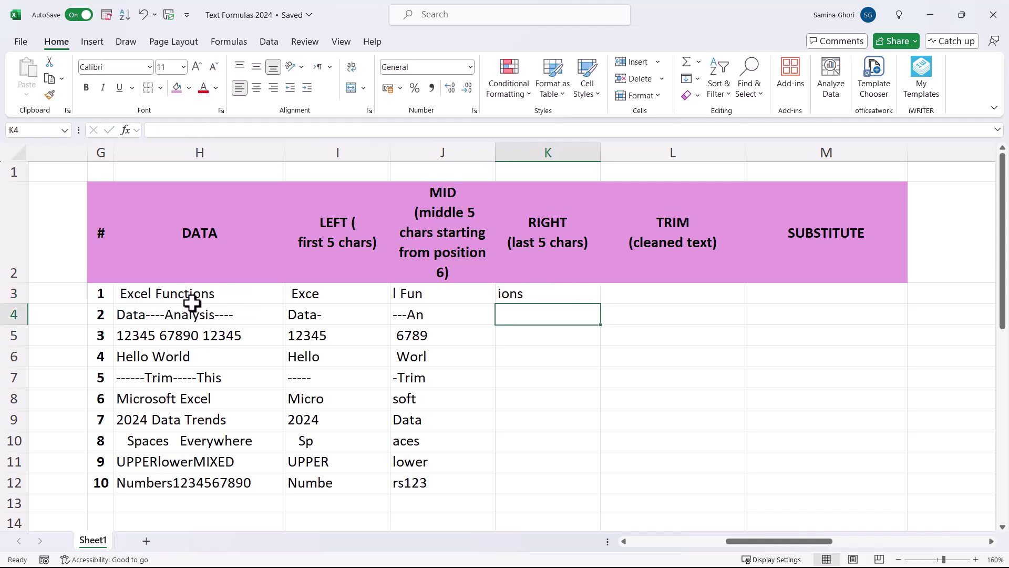
Check the end of the source text in H3 for extra spaces and fill the RIGHT formula from K3 down through row 12.
click(524, 293)
click(239, 290)
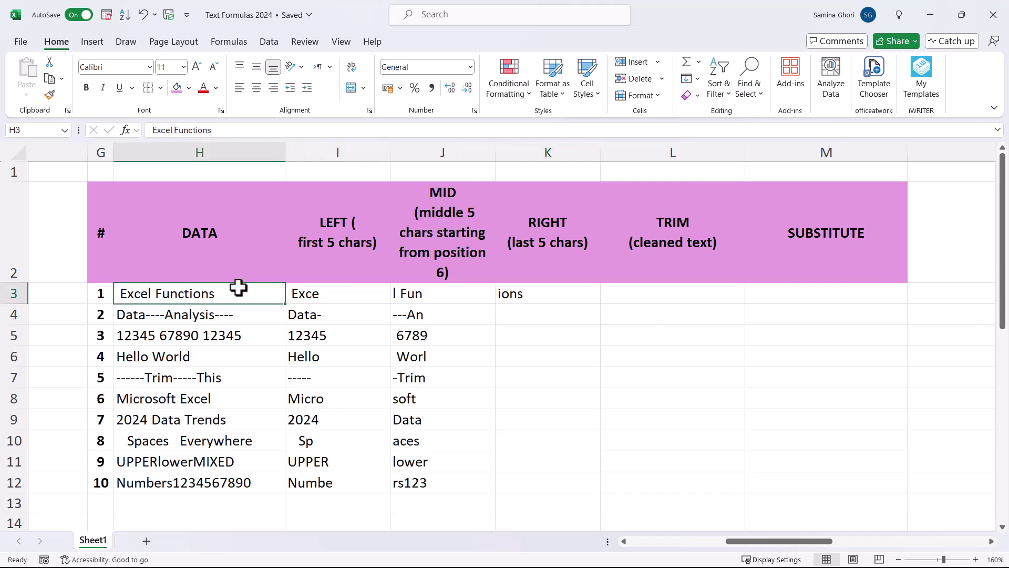
click(265, 132)
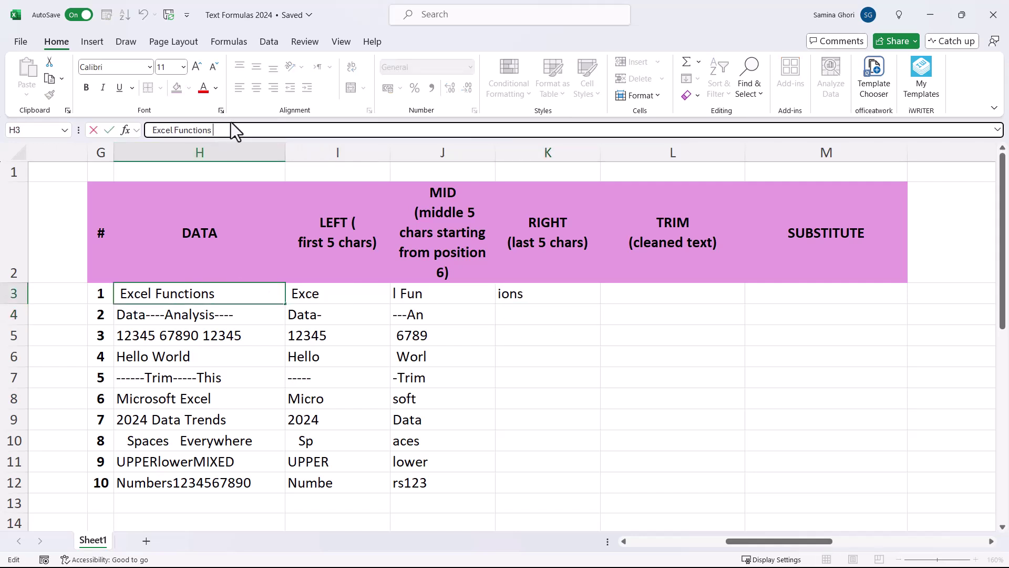
key(Return)
click(550, 299)
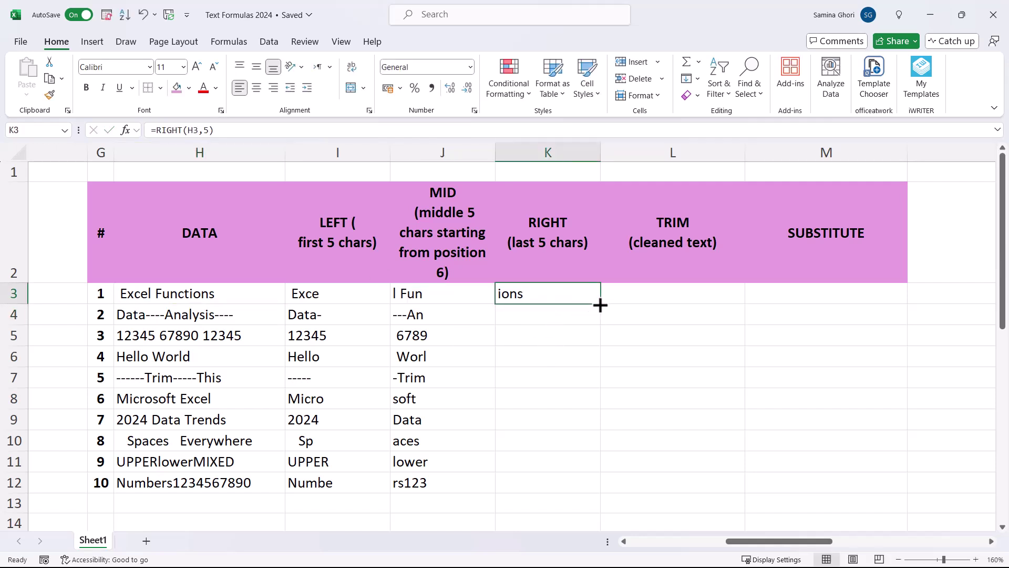
double_click(600, 305)
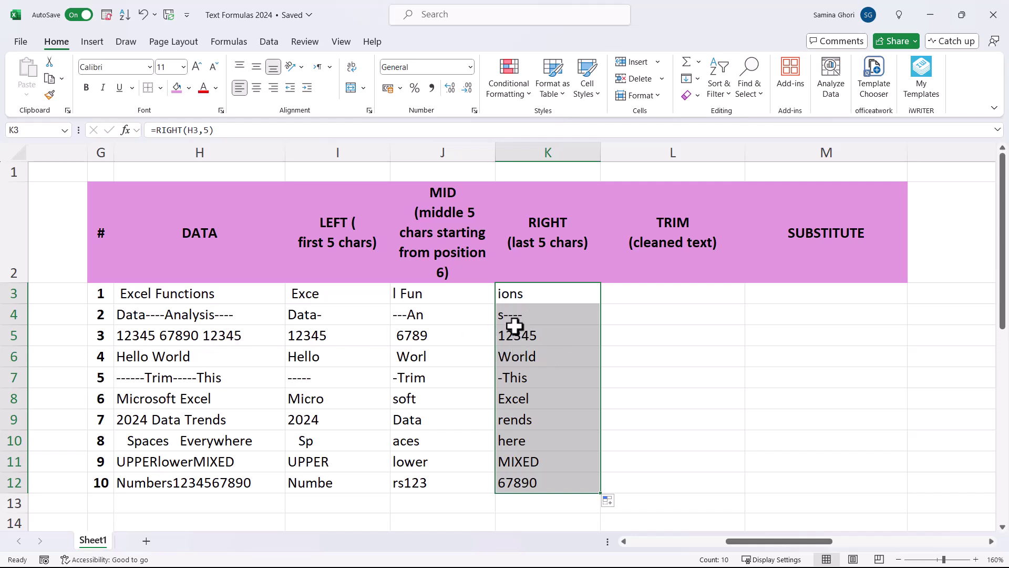
click(550, 336)
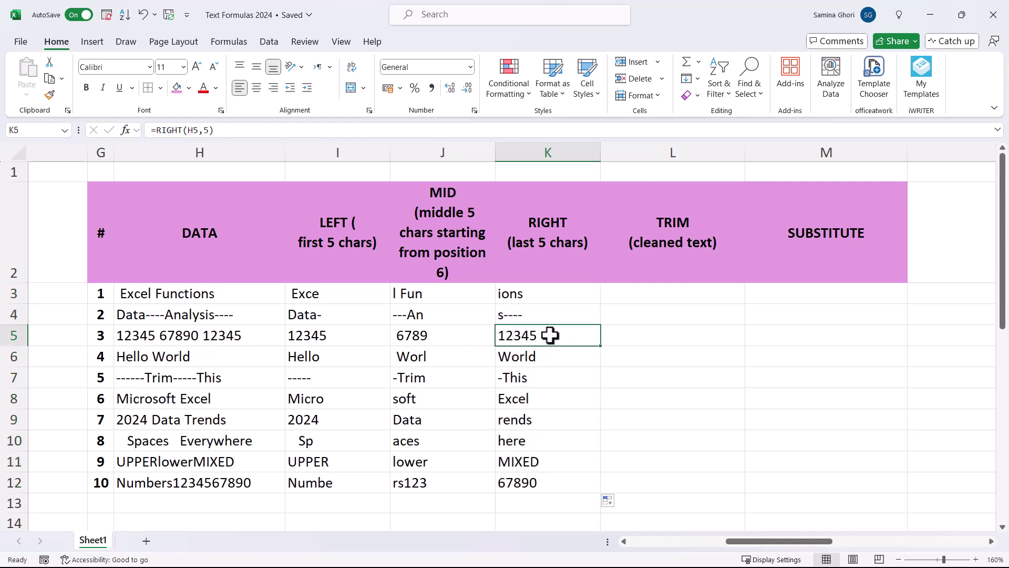
Remove extra spaces from the data by entering =TRIM(H3) in L3 and filling the formula down through row 12.
click(311, 339)
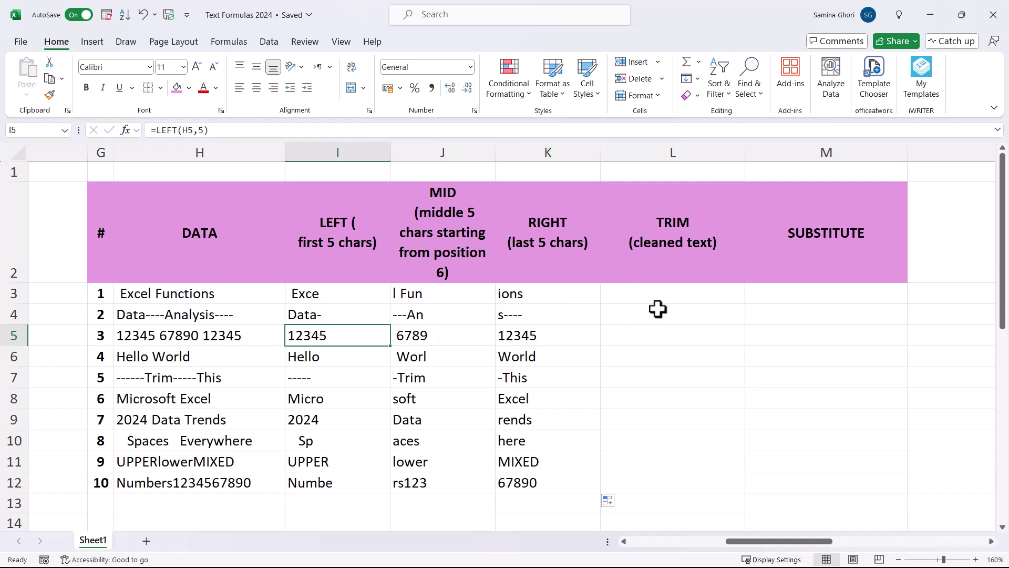
click(665, 293)
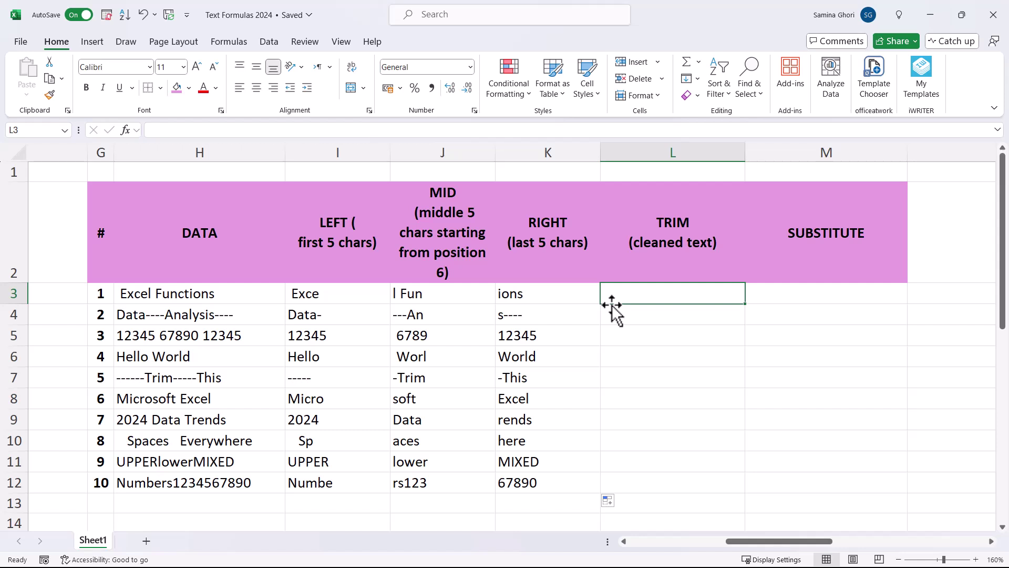
text(=T)
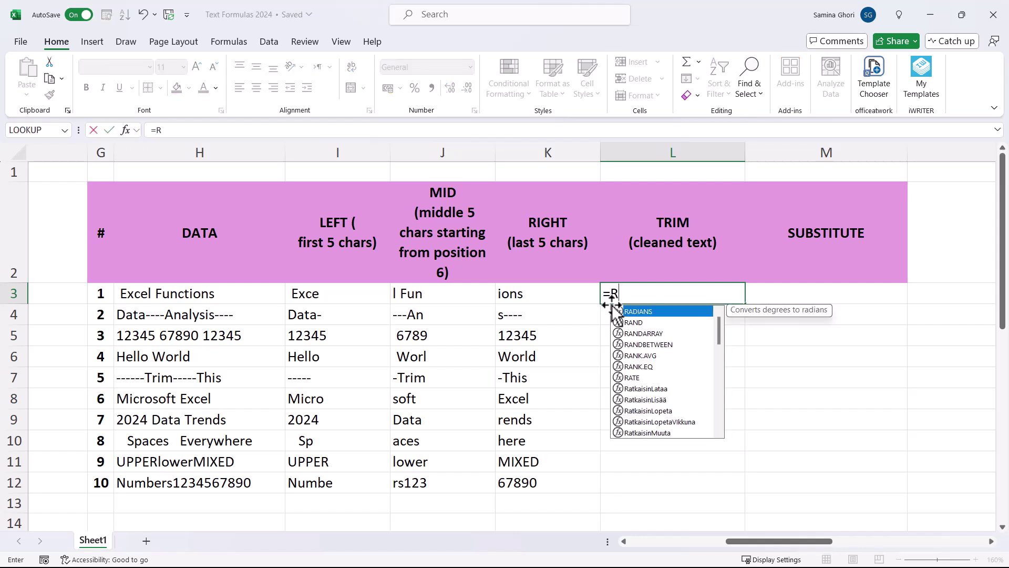
text(RIM()
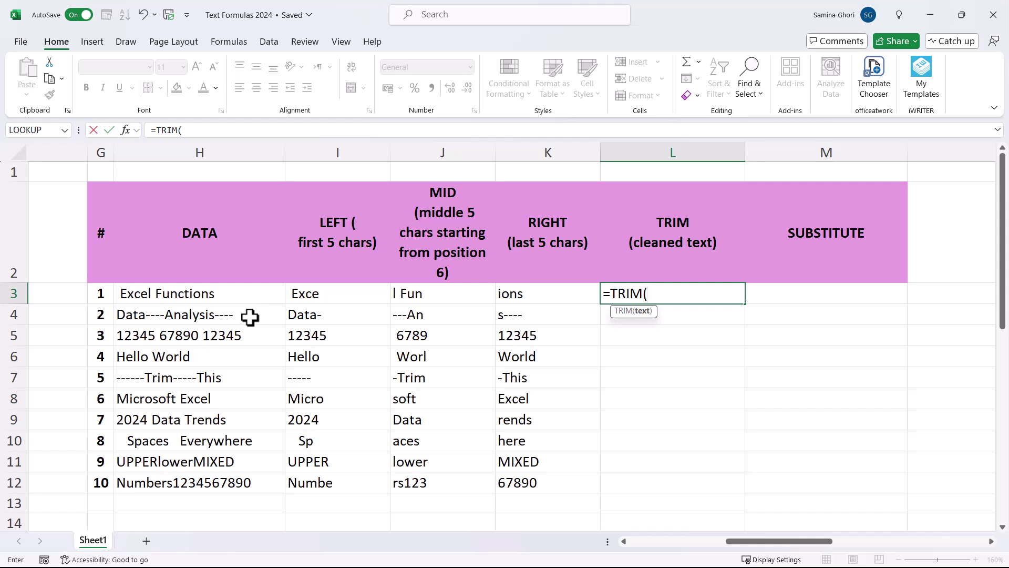
key(BackSpace)
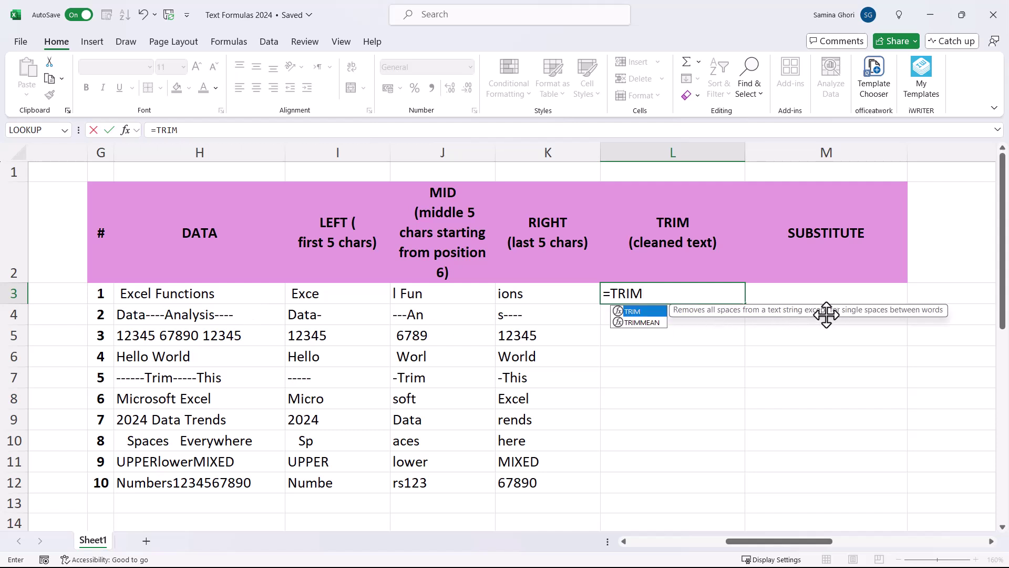
text(()
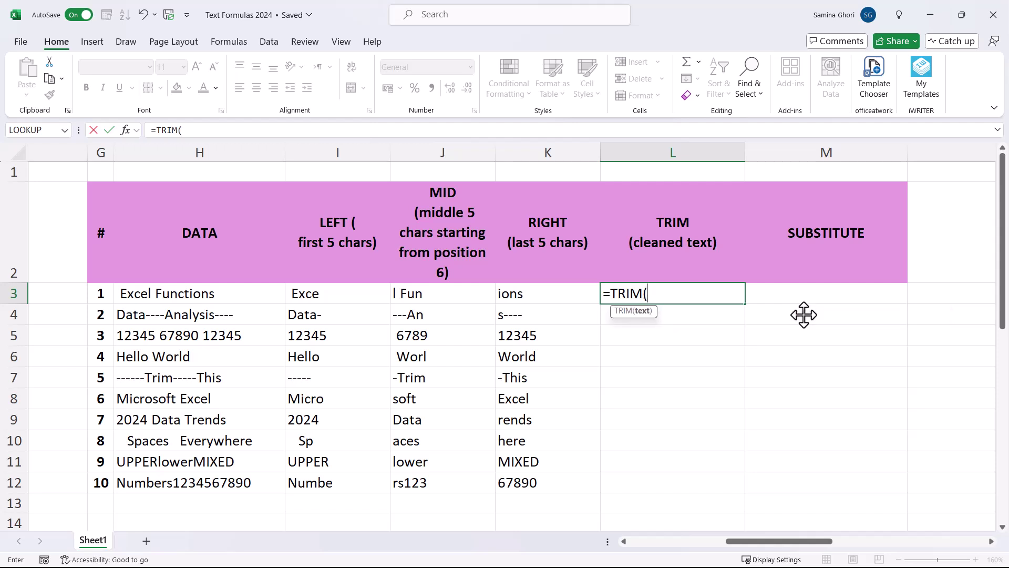
click(219, 295)
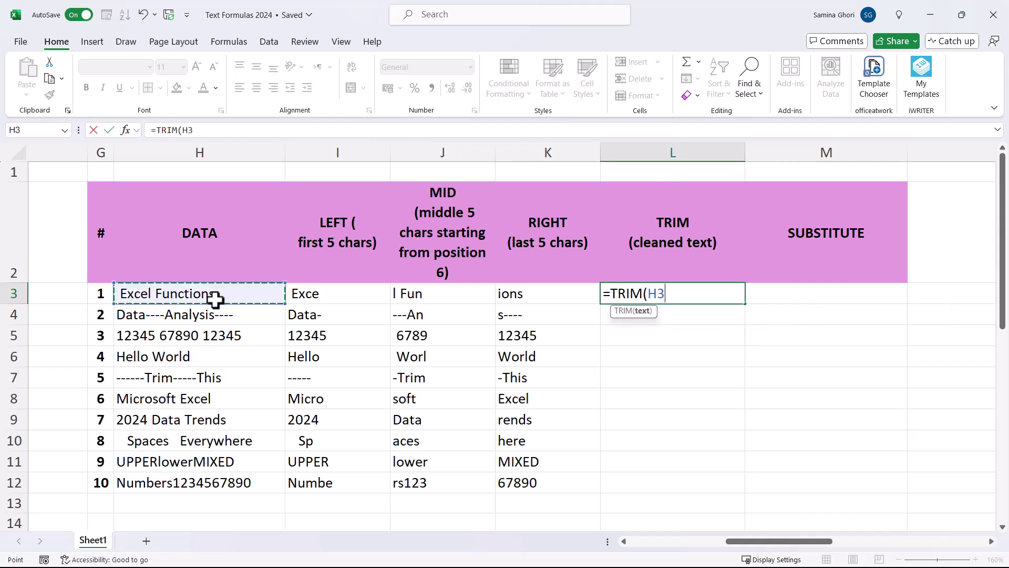
key(Return)
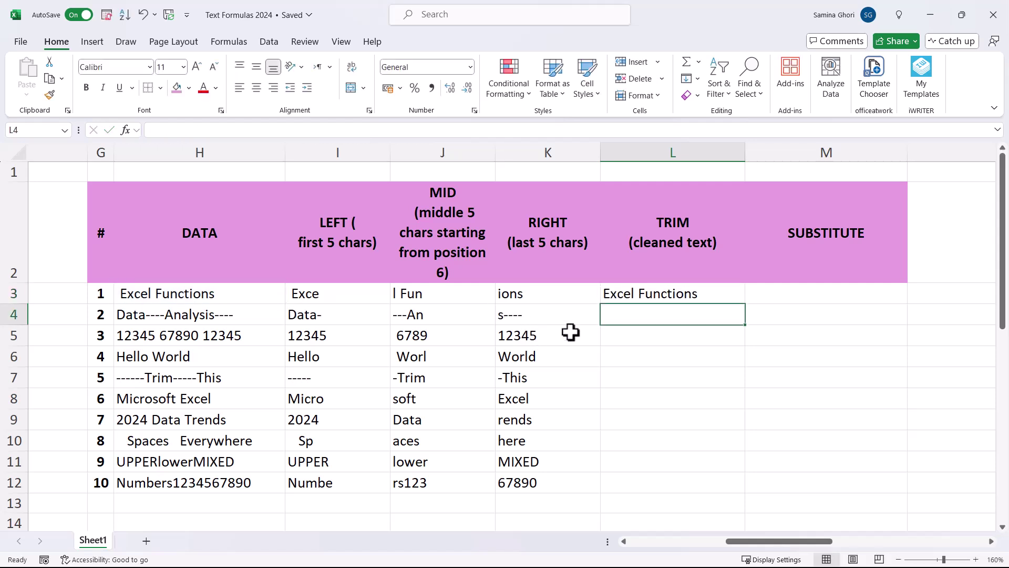
click(710, 288)
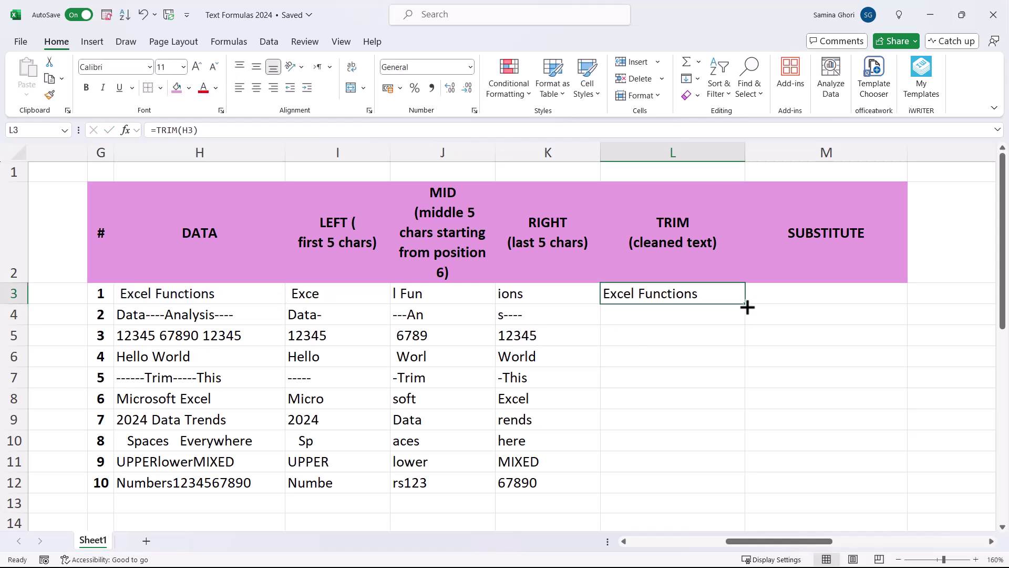
double_click(747, 306)
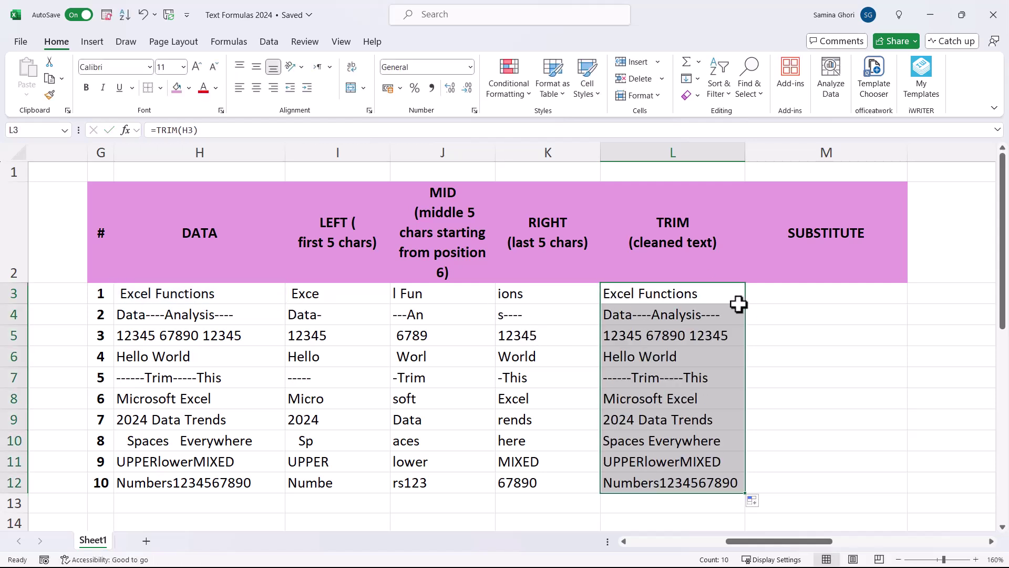
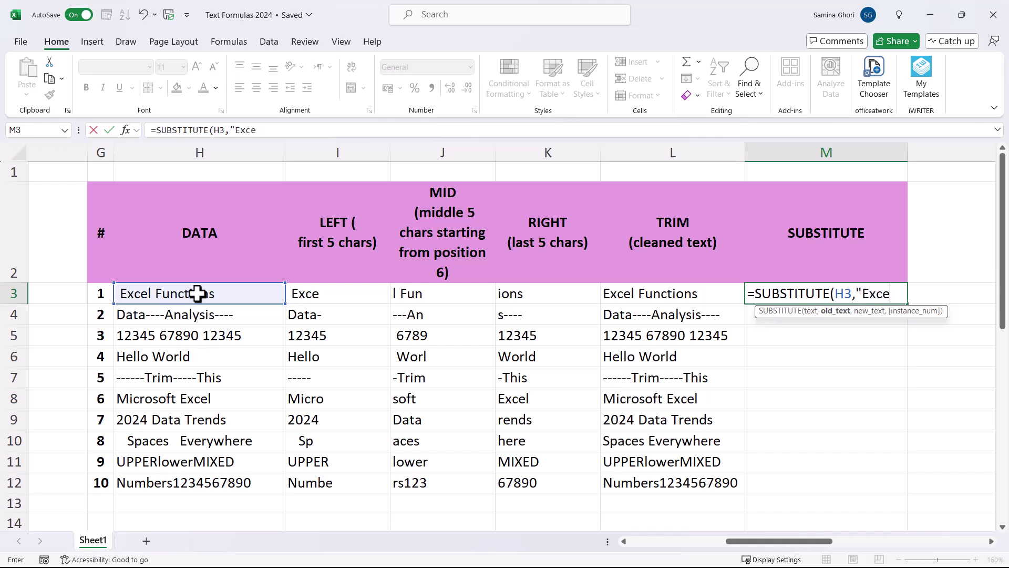
Complete the formula in M3 as =SUBSTITUTE(H3,"Excel","XL",1) to replace only the first occurrence of Excel.
text(,"XL)
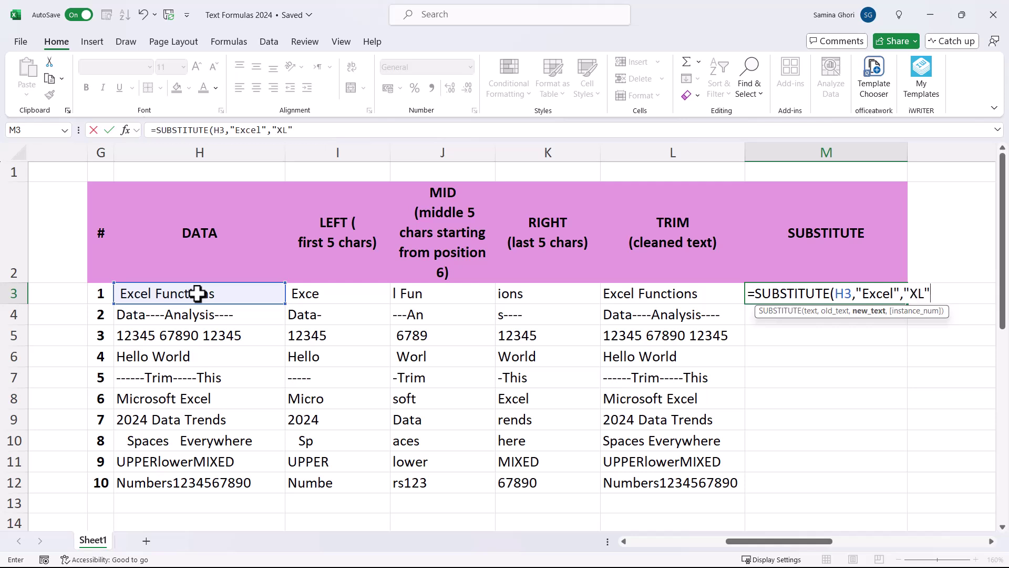
text(,1)
key(Return)
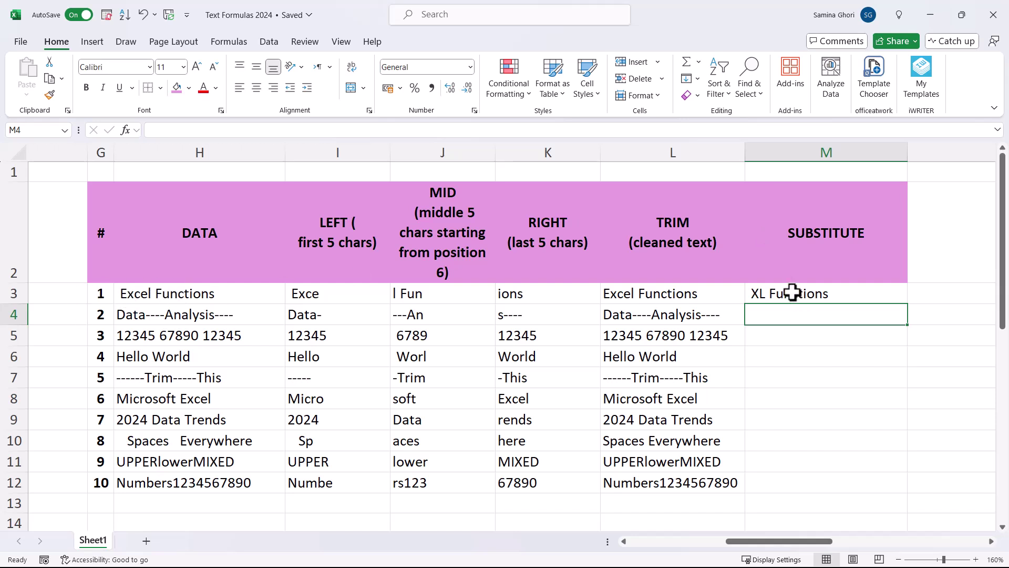
Append the word Excel to the end of the source text in H3.
click(215, 297)
click(220, 131)
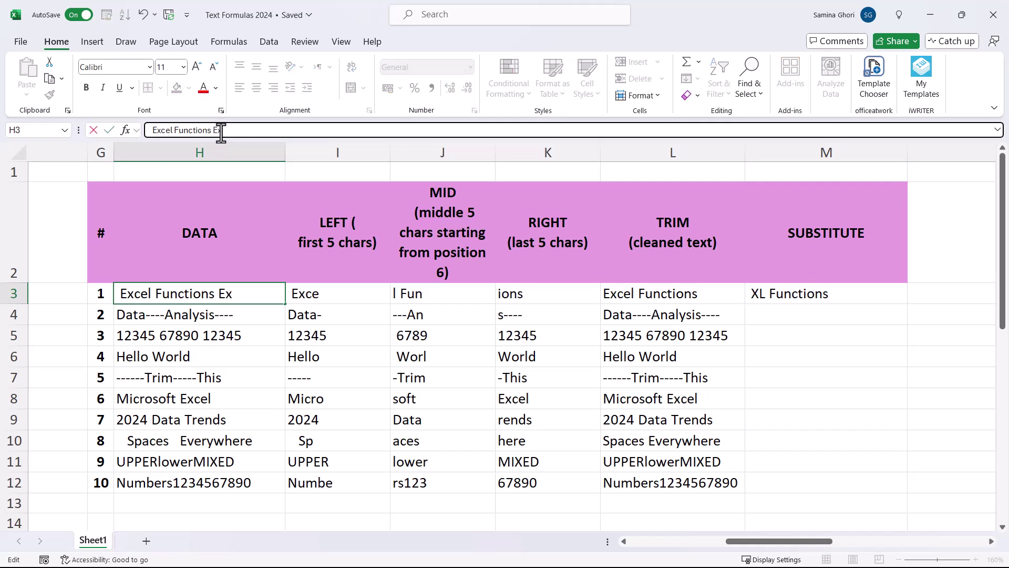
text(Excel)
key(Return)
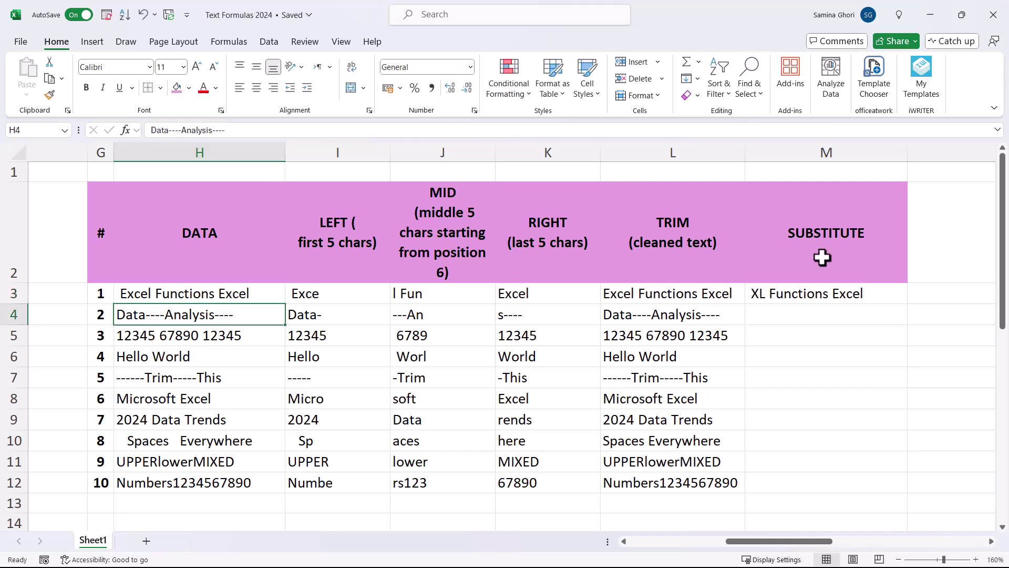
Set the instance number of the SUBSTITUTE formula in M3 to 2.
click(813, 300)
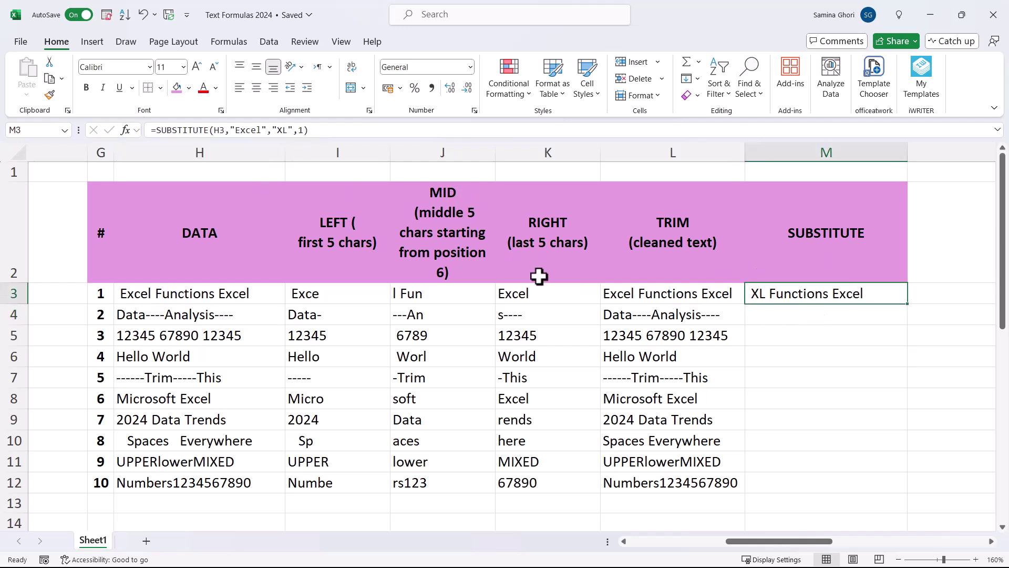
click(305, 130)
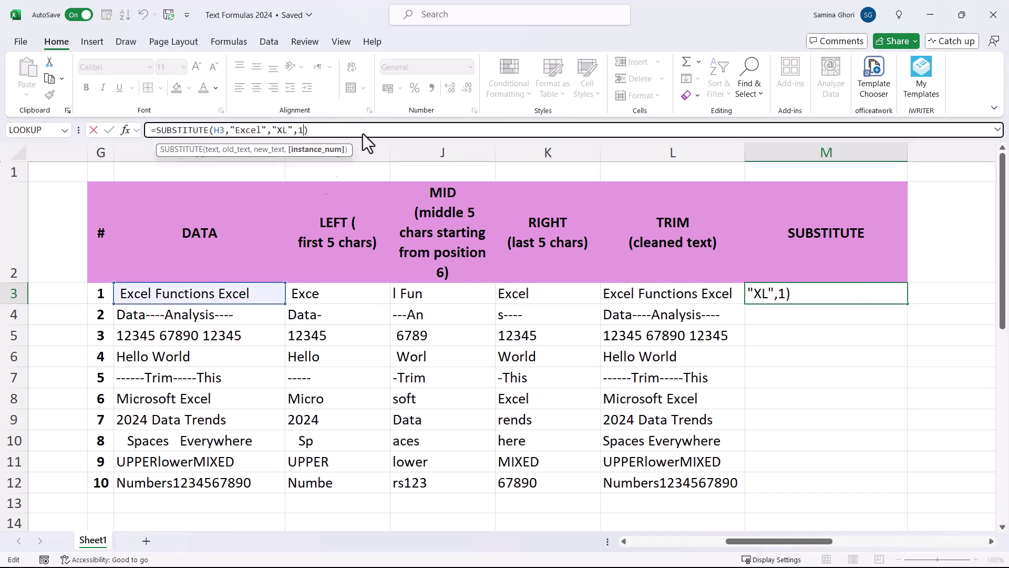
key(BackSpace)
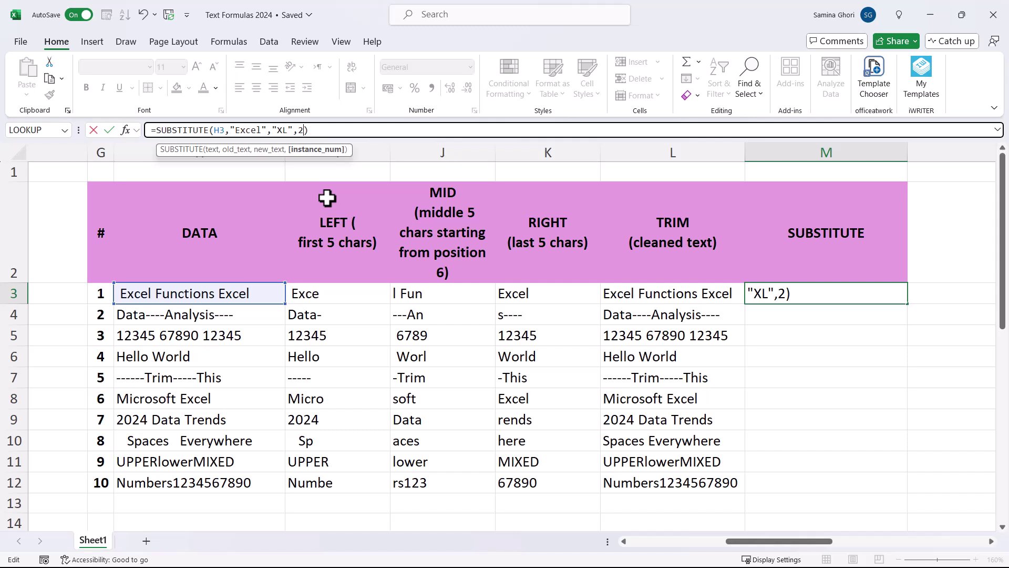
text(2)
key(Return)
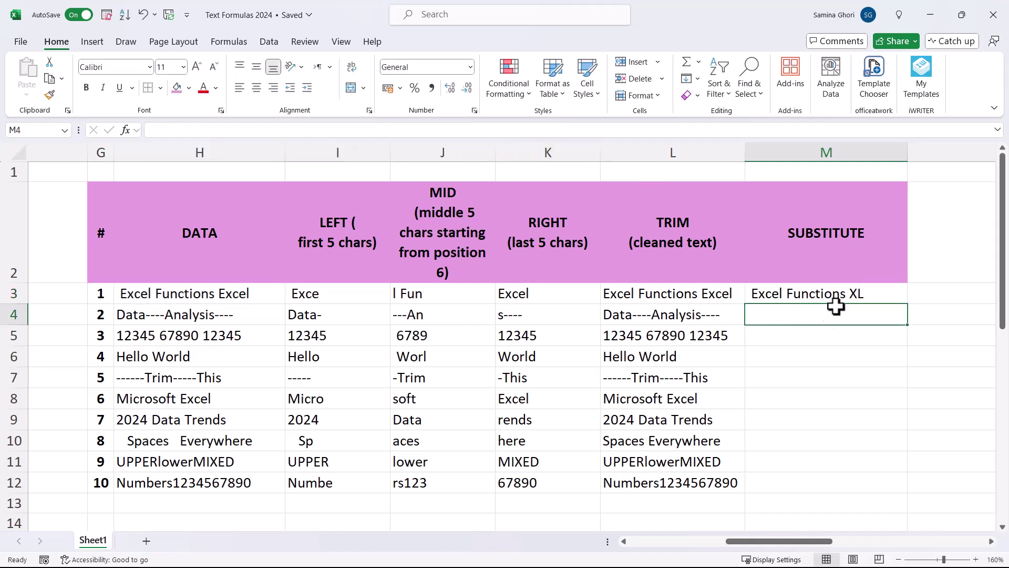
Undo the instance number change in M3 and the text addition in H3.
click(879, 288)
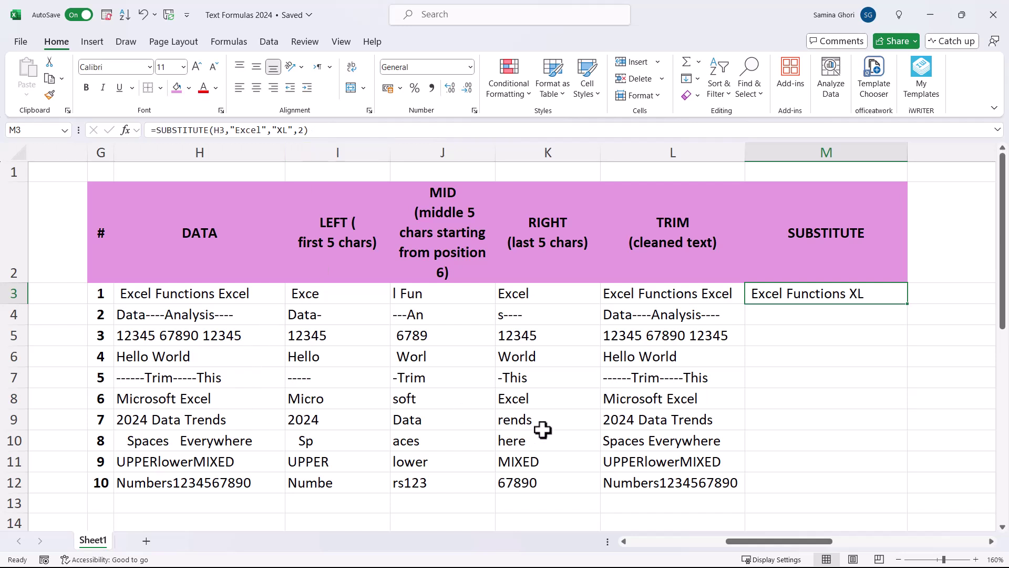
key(ctrl+z)
key(ctrl+z)
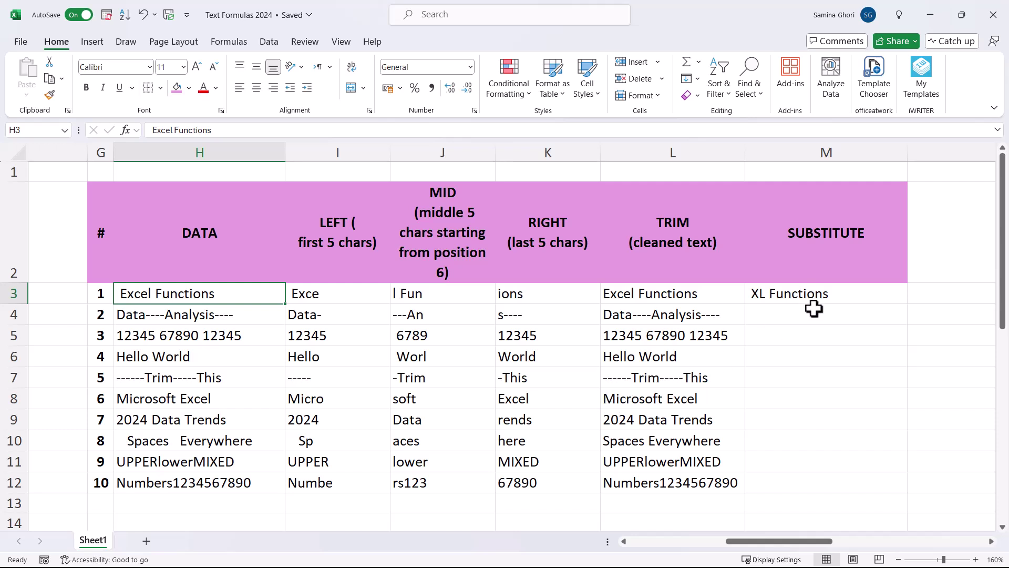
Fill the SUBSTITUTE formula from M3 down through row 12 and check the replaced text in M8.
click(855, 293)
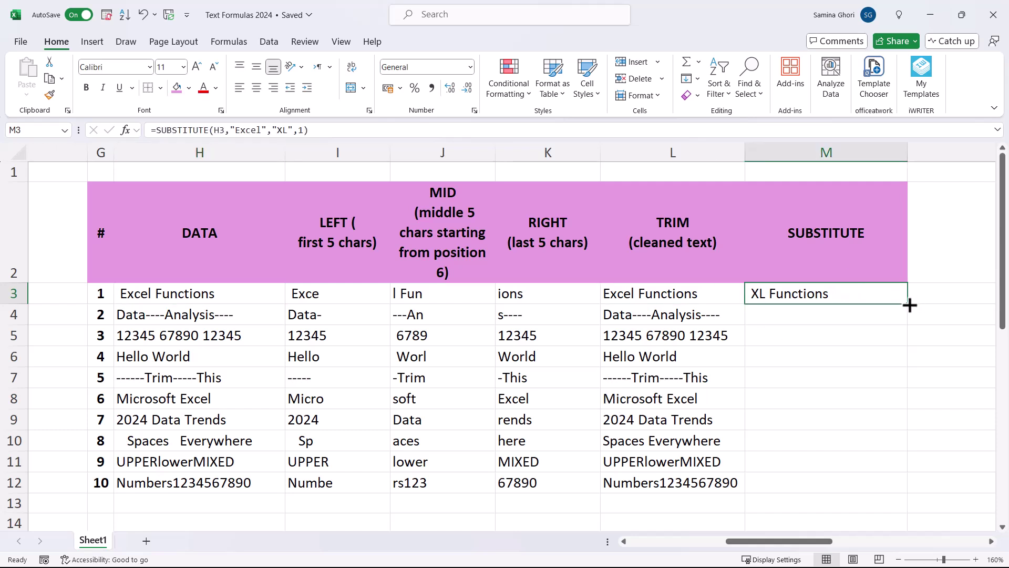
double_click(910, 305)
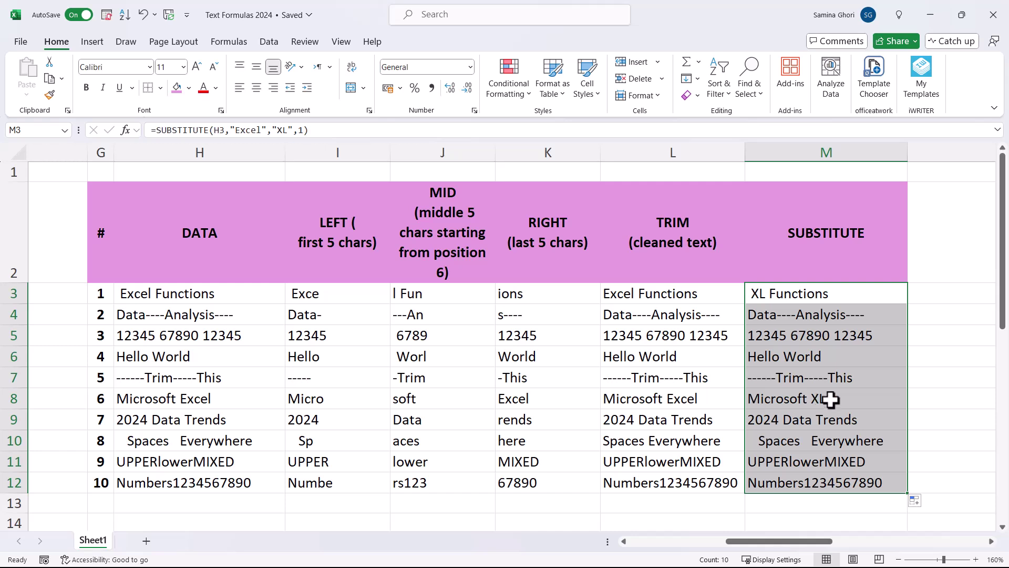
drag(804, 399, 742, 398)
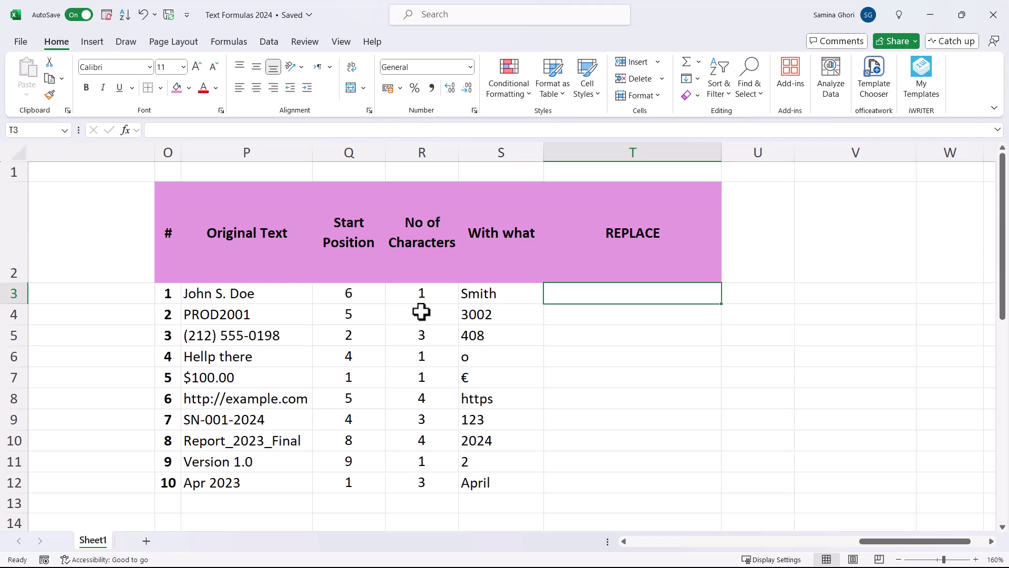
Enter a REPLACE formula in T3 that swaps 1 character of P3 at position 6 for the surname listed in S3, as quoted text.
text(=replace)
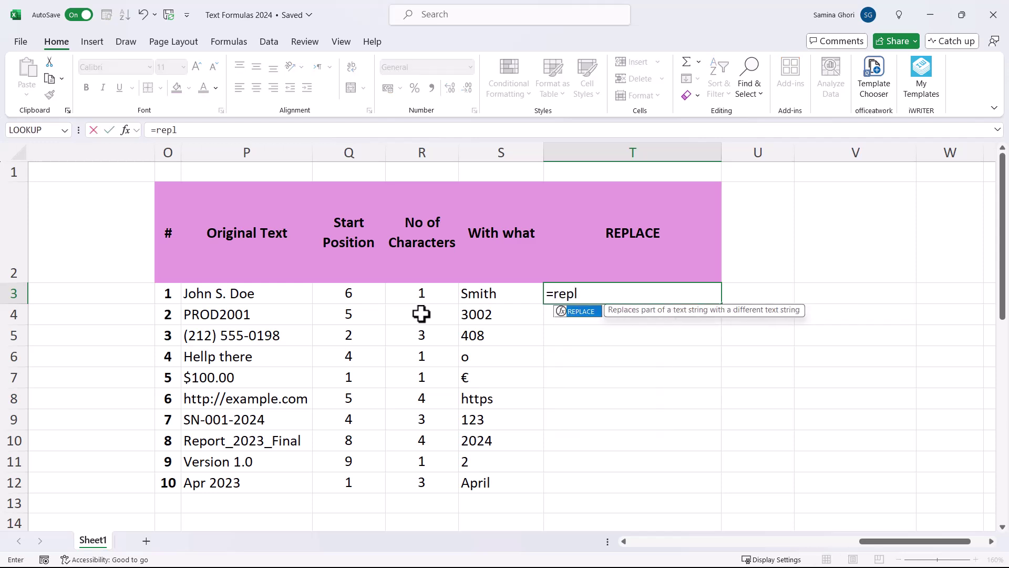
key(Tab)
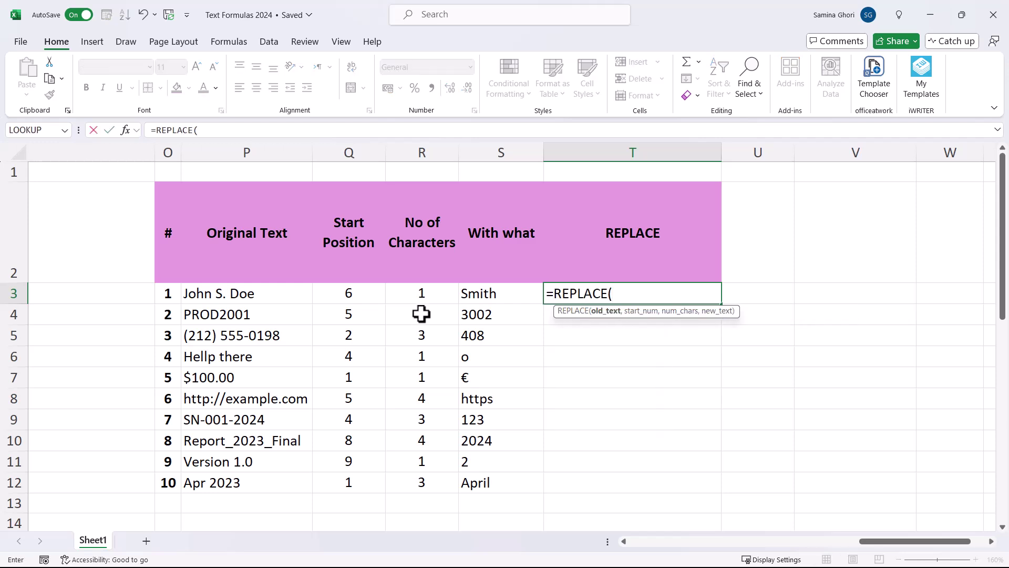
click(285, 292)
text(,)
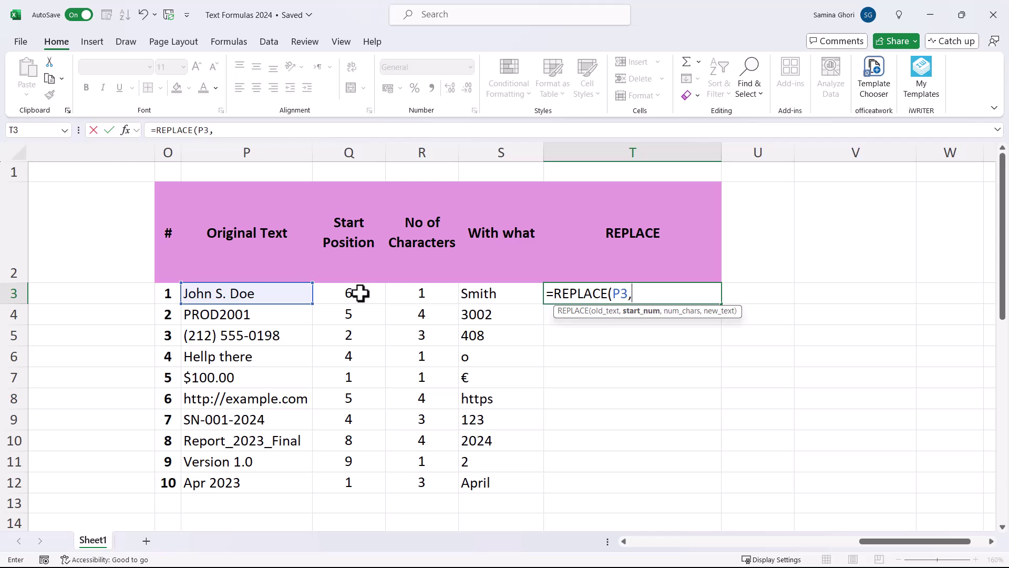
text(6,1)
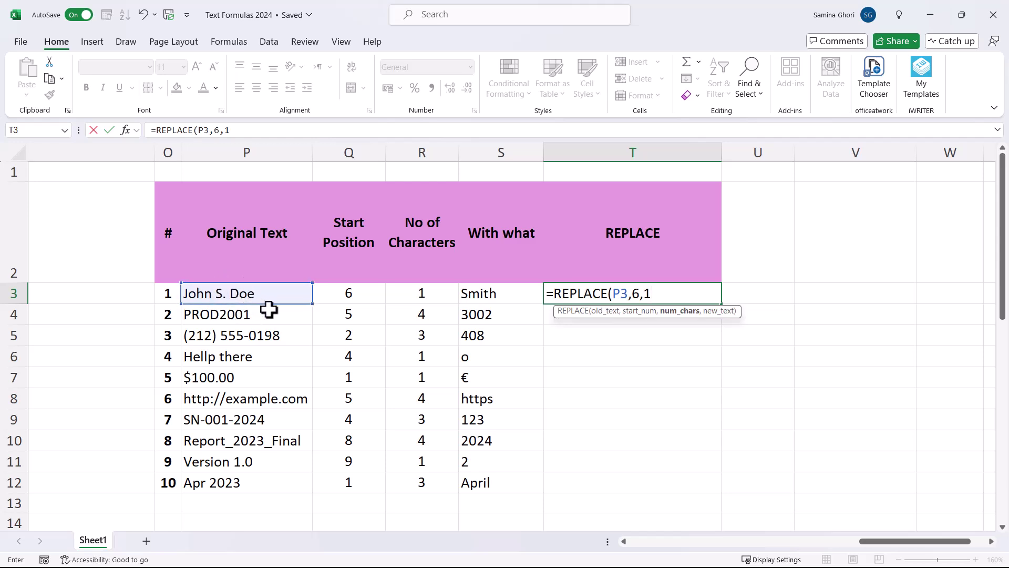
text(,"Smith)
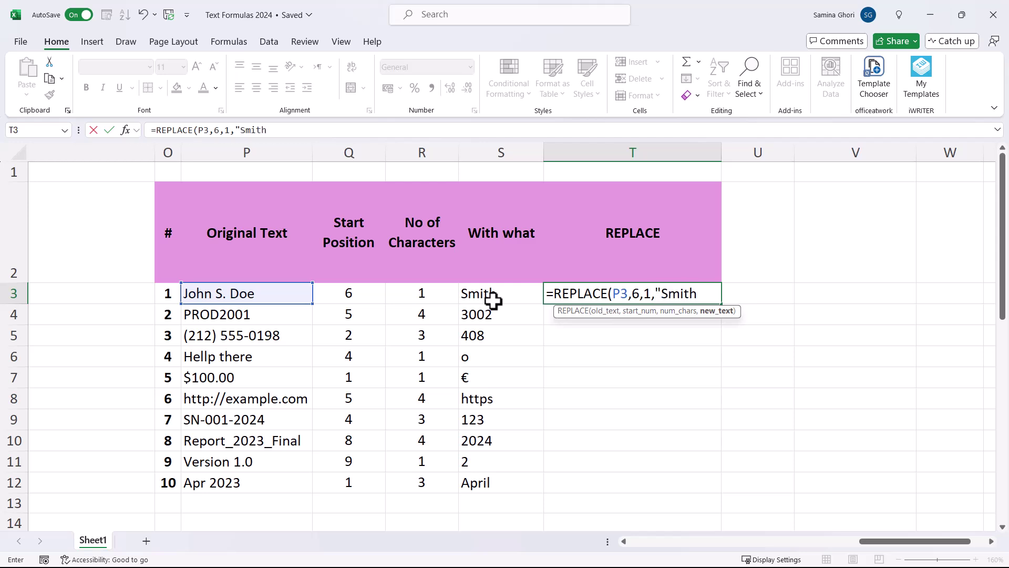
text("))
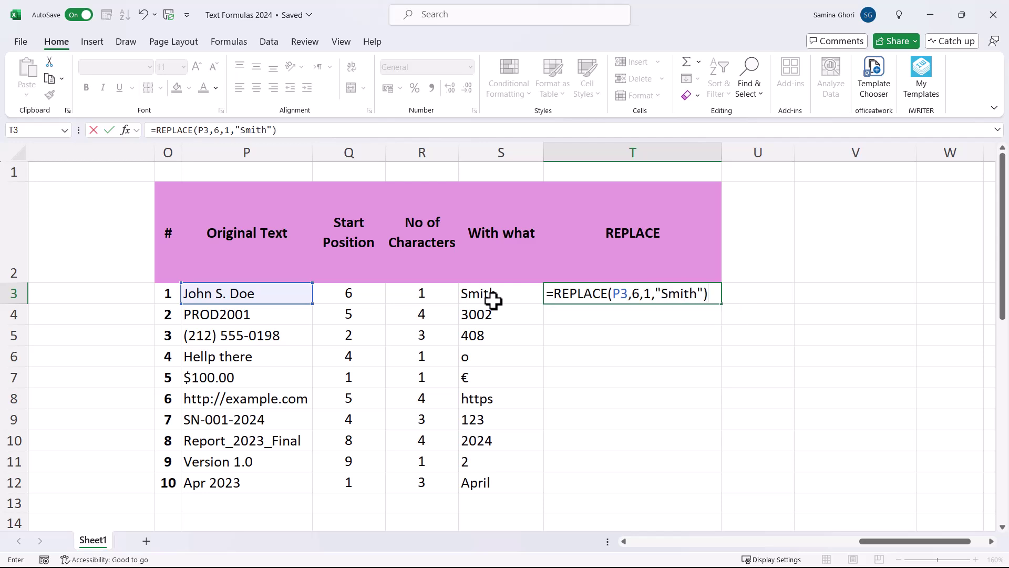
key(Return)
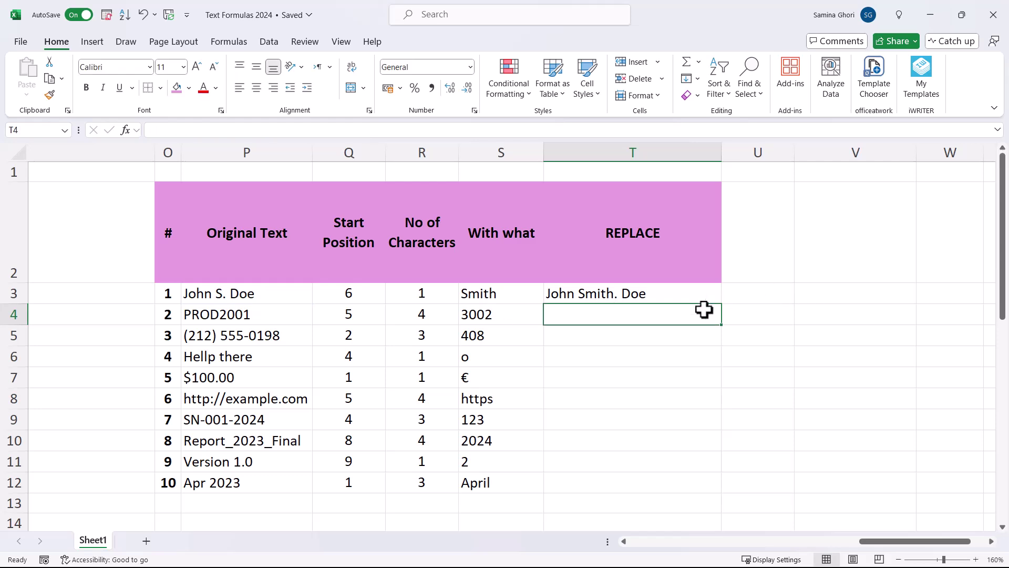
Try copying the REPLACE formula from T3 into T4, and clear T4 again.
click(658, 295)
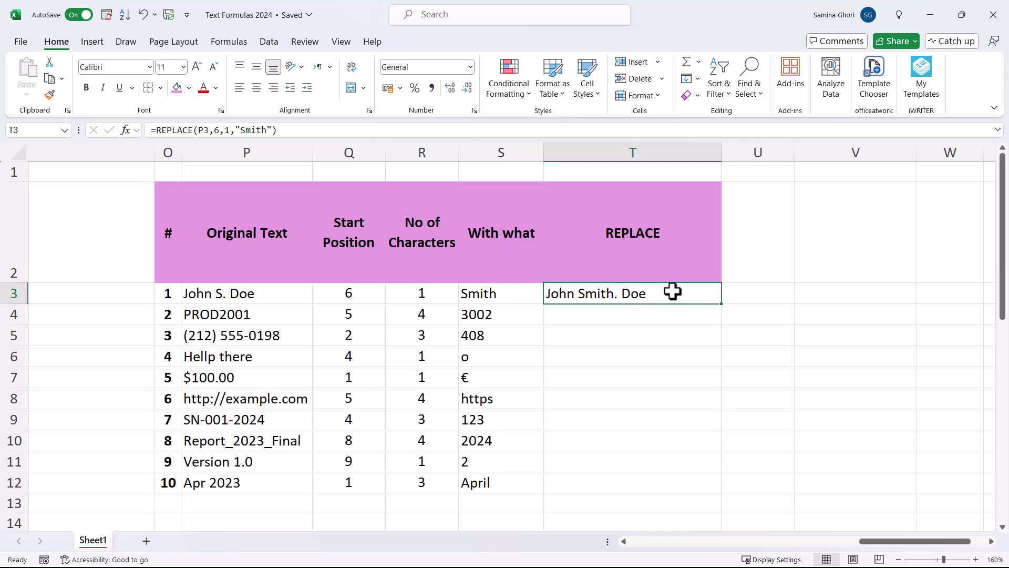
drag(723, 308, 720, 323)
click(644, 314)
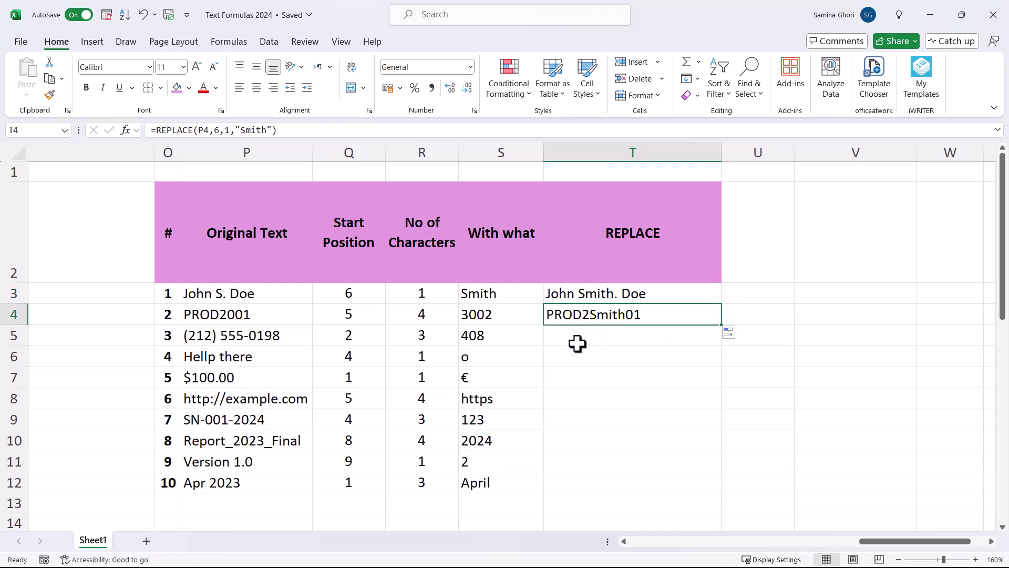
key(Delete)
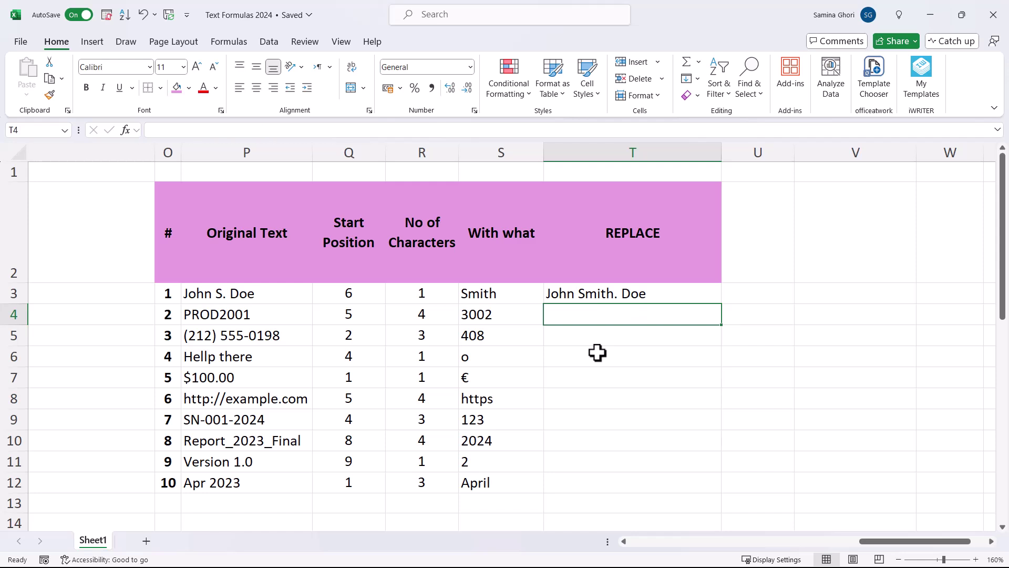
Enter a REPLACE formula in T4 that takes its text, start position, character count and new text from P4, Q4, R4 and S4.
text(=r)
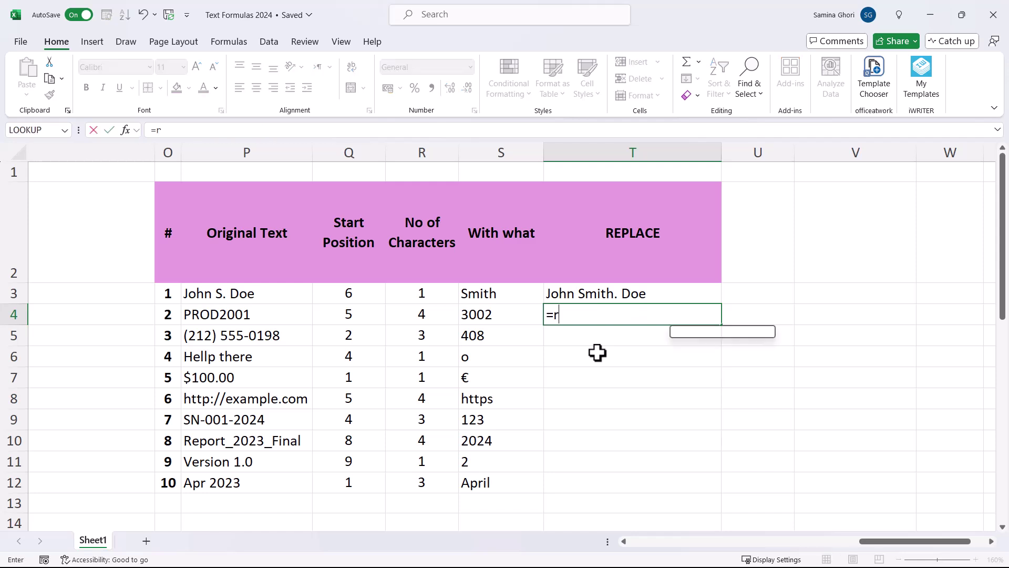
text(eplace)
key(Tab)
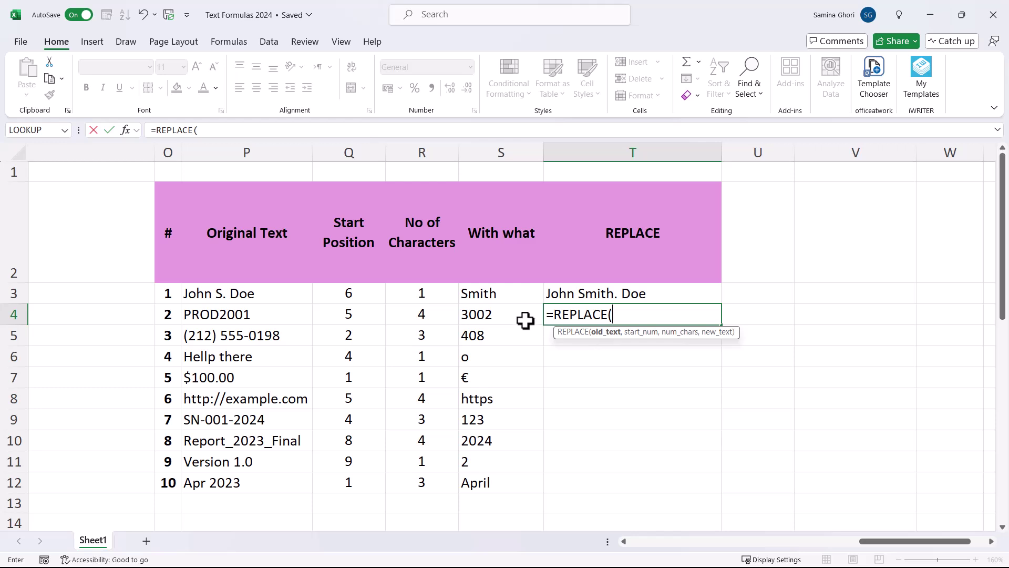
click(276, 314)
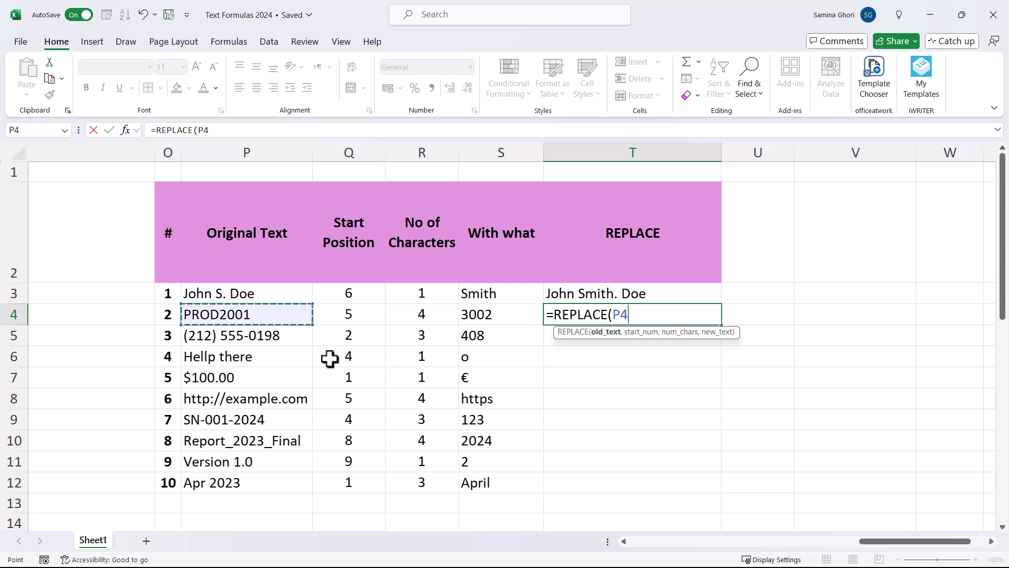
text(,)
click(357, 316)
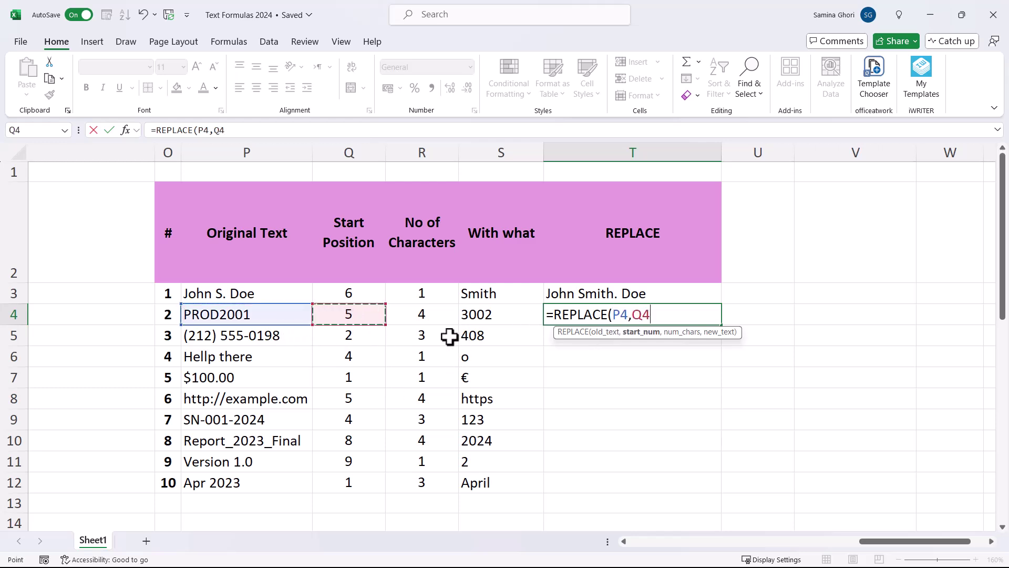
text(,)
click(436, 313)
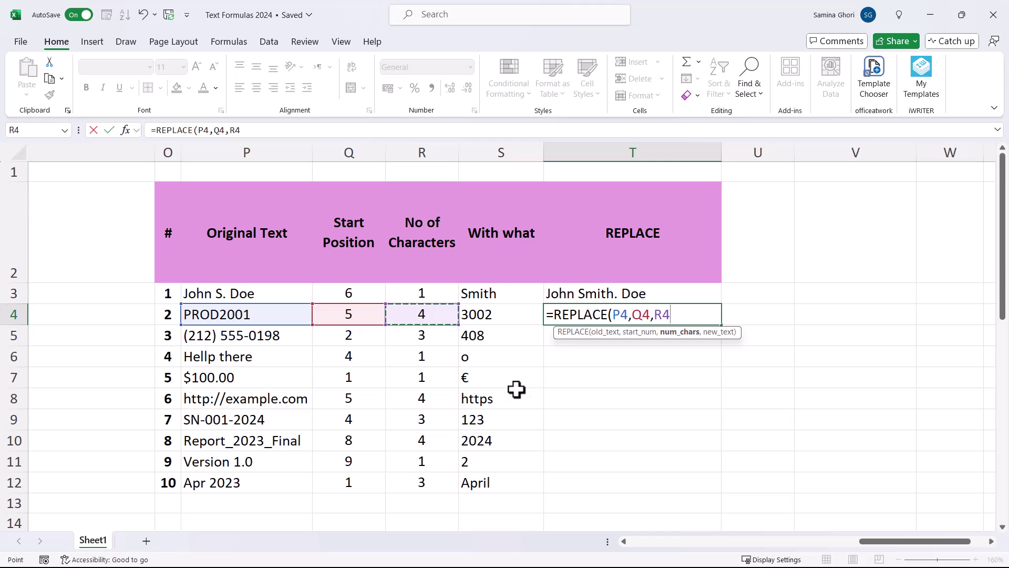
text(,)
click(512, 314)
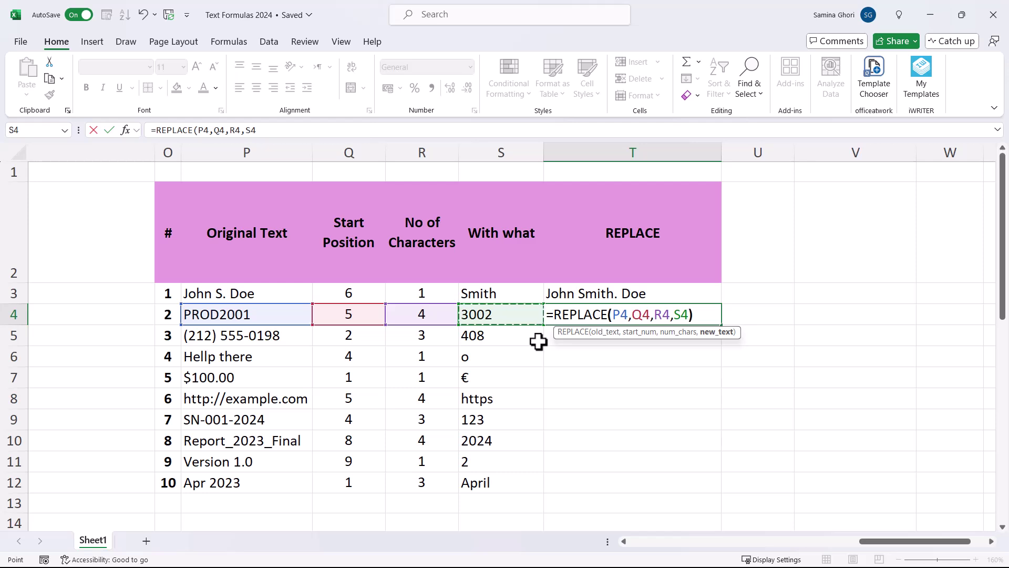
text())
key(Return)
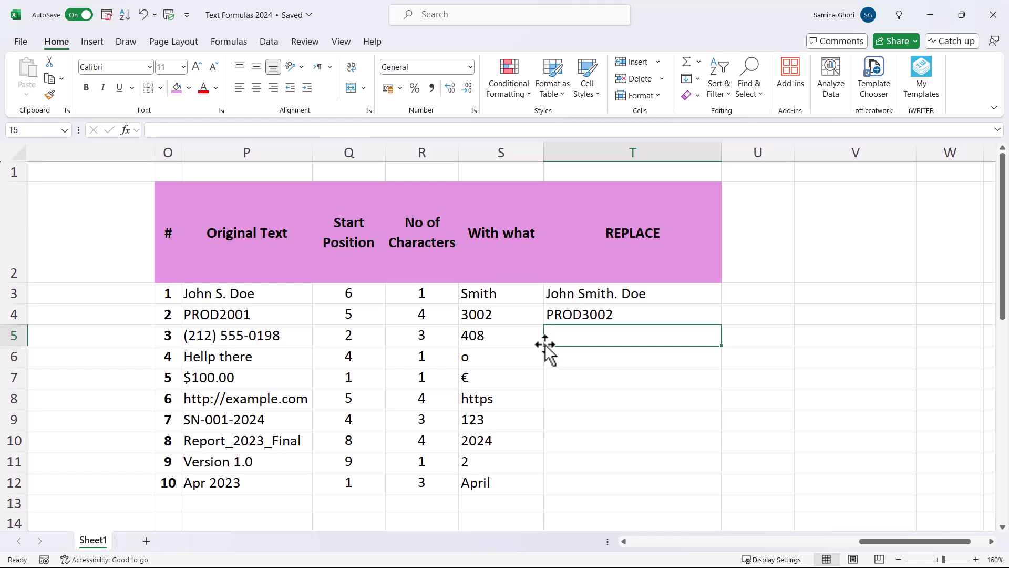
Fill the REPLACE formula from T4 down through T12 and check the results in T7 and T8 against the original text.
click(702, 312)
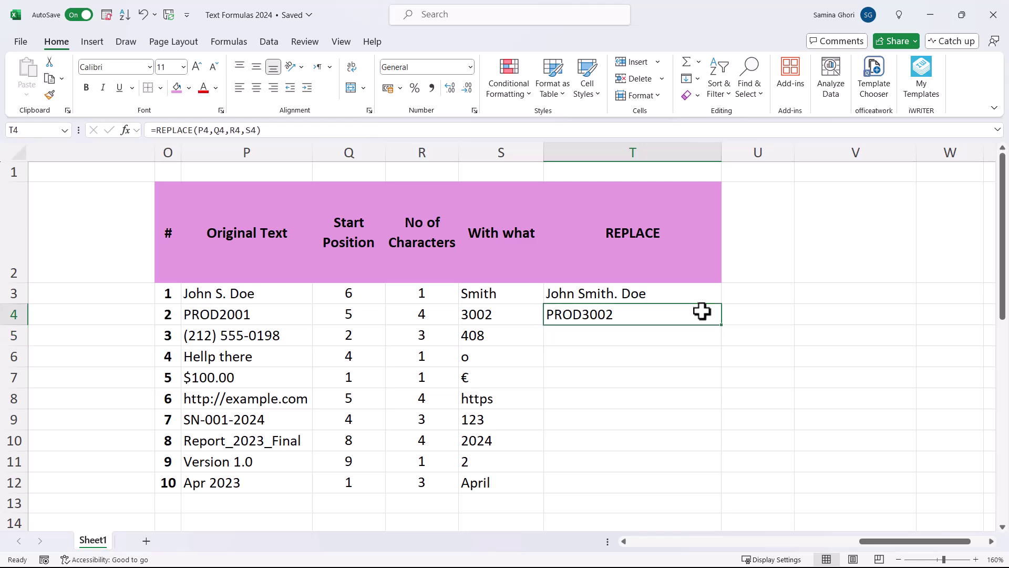
drag(721, 325, 724, 349)
click(557, 338)
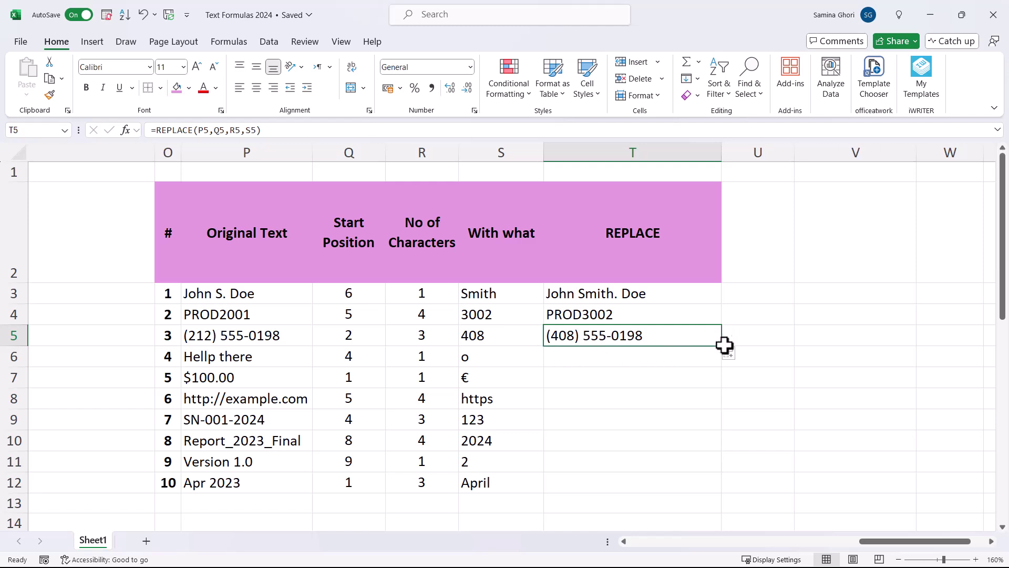
drag(722, 349, 721, 365)
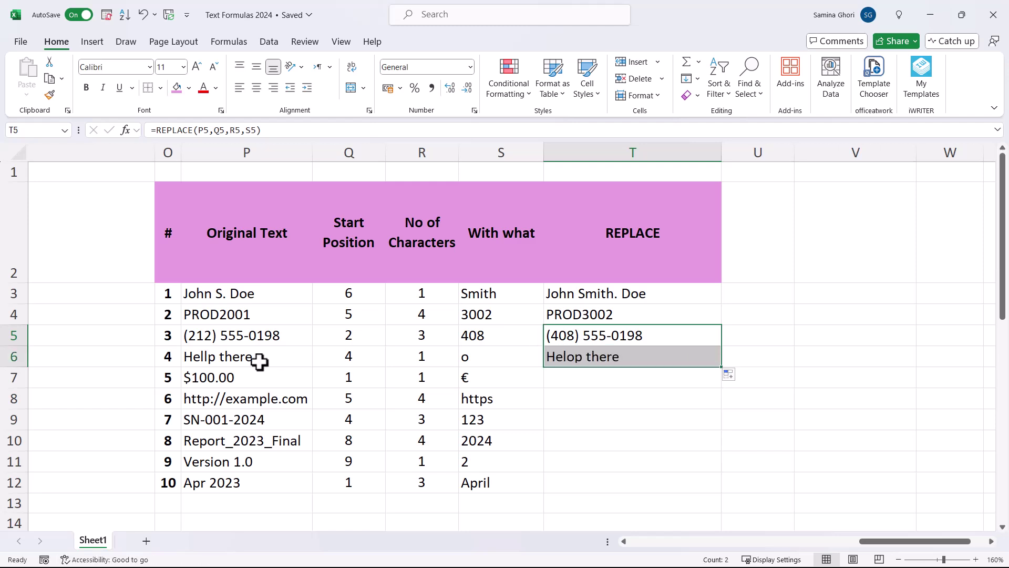
click(626, 355)
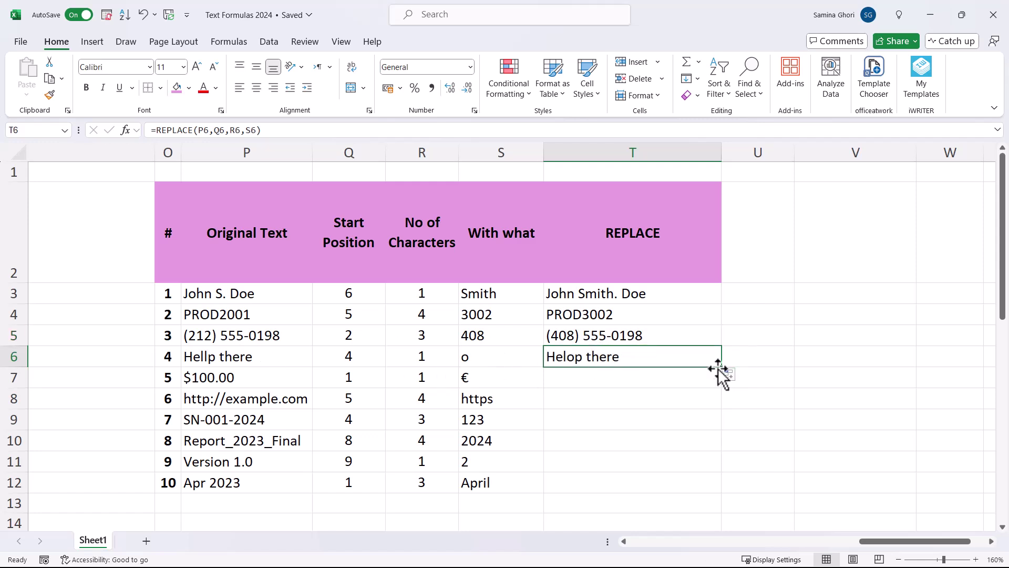
drag(723, 364, 704, 488)
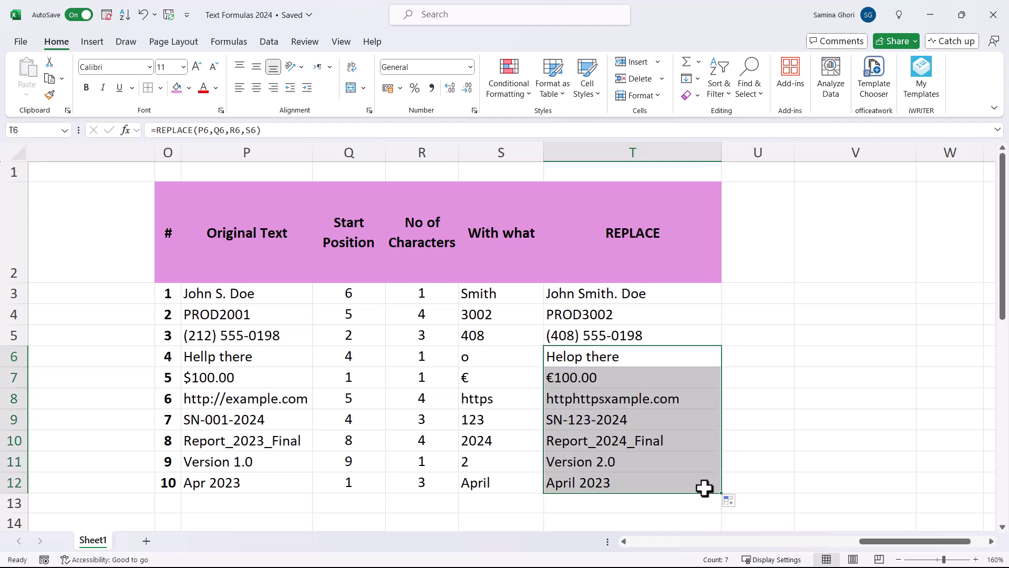
click(579, 379)
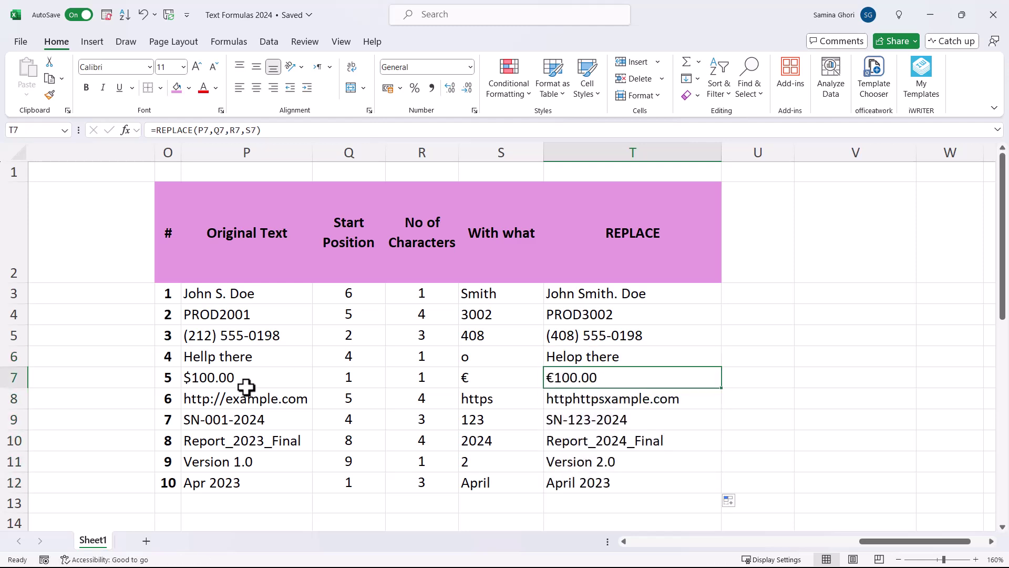
click(215, 383)
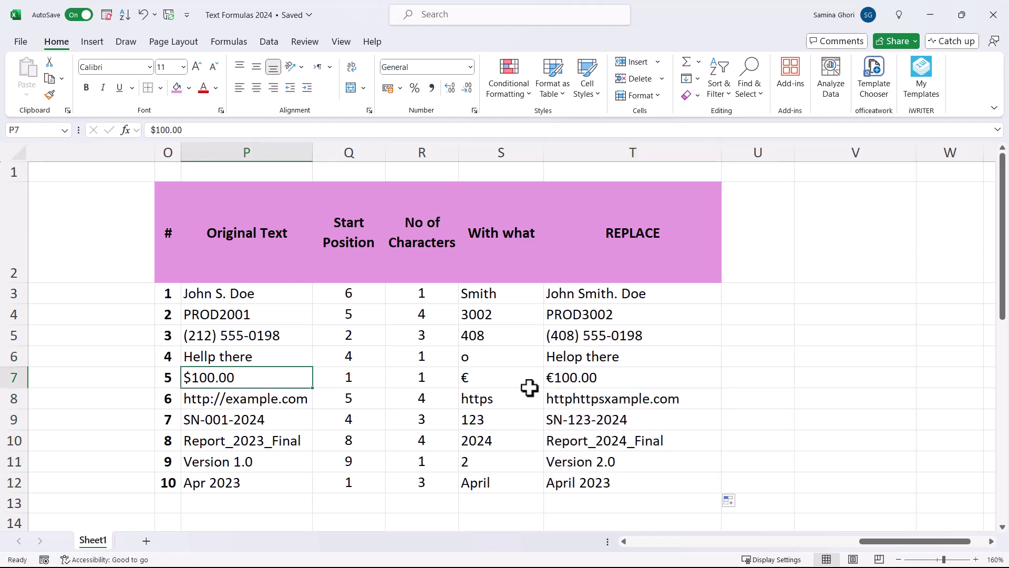
click(638, 381)
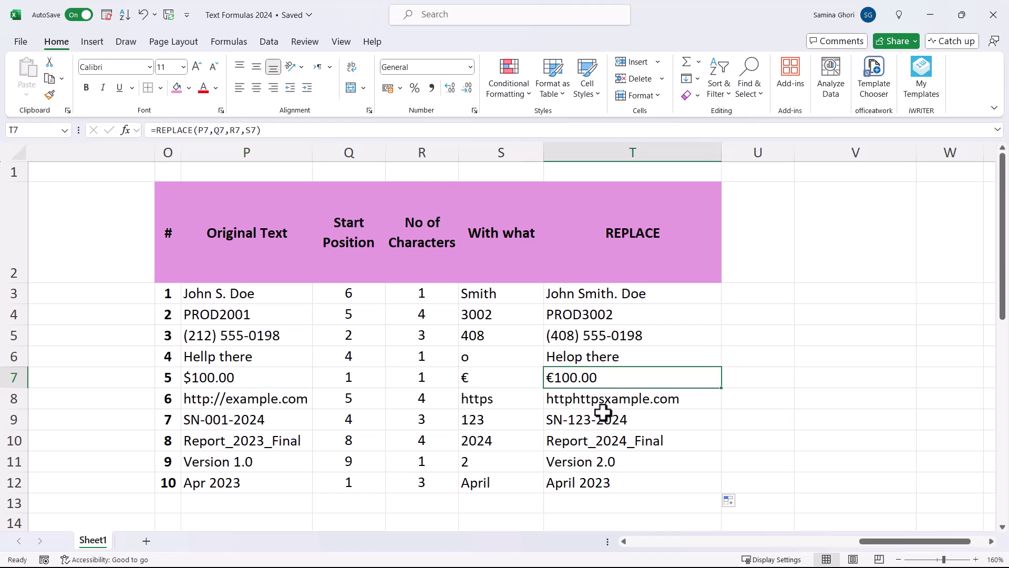
click(583, 399)
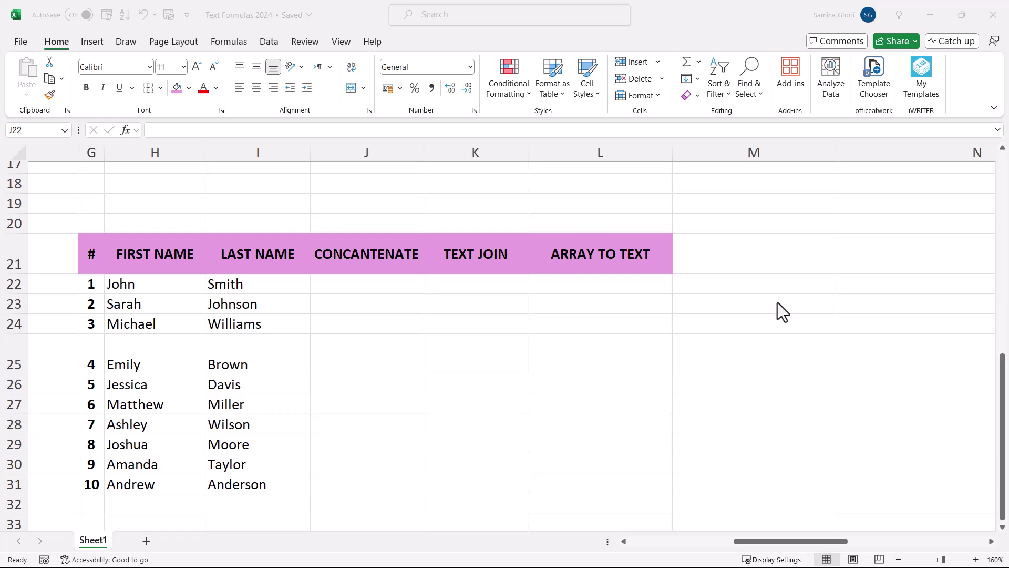
Enter a CONCAT formula in J22 that joins the first name in H22 and the last name in I22.
click(408, 286)
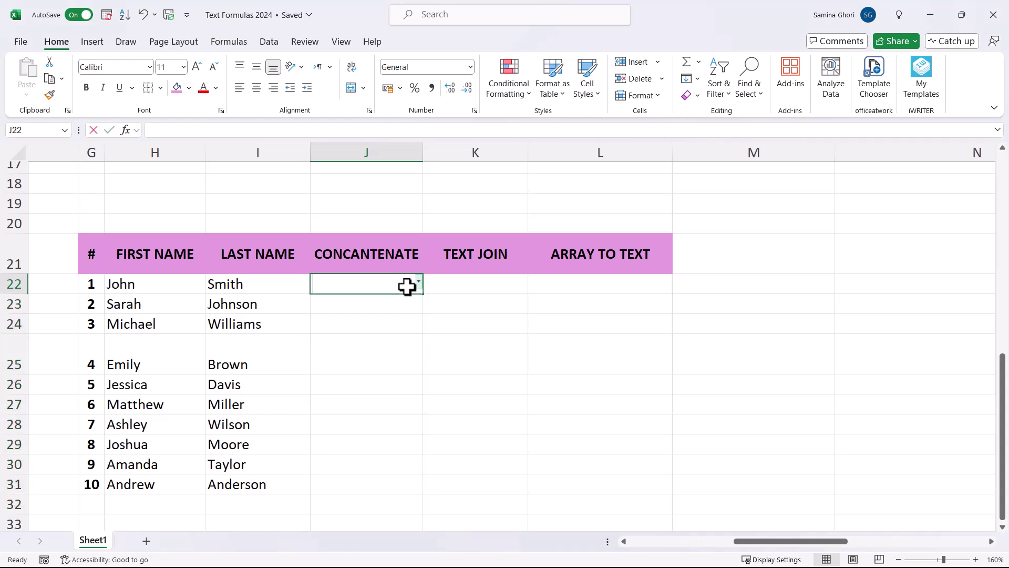
text(=con)
key(Tab)
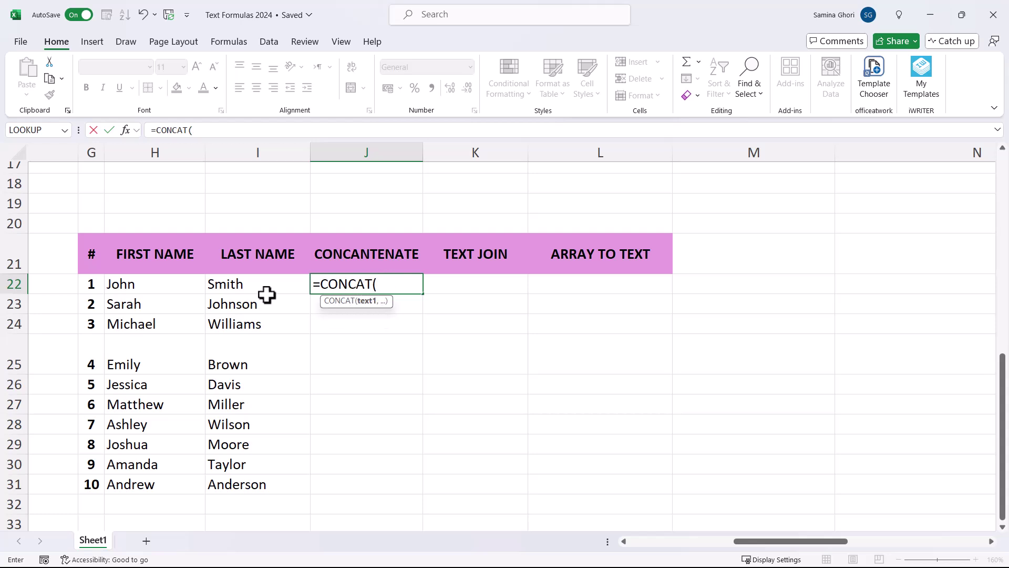
click(178, 286)
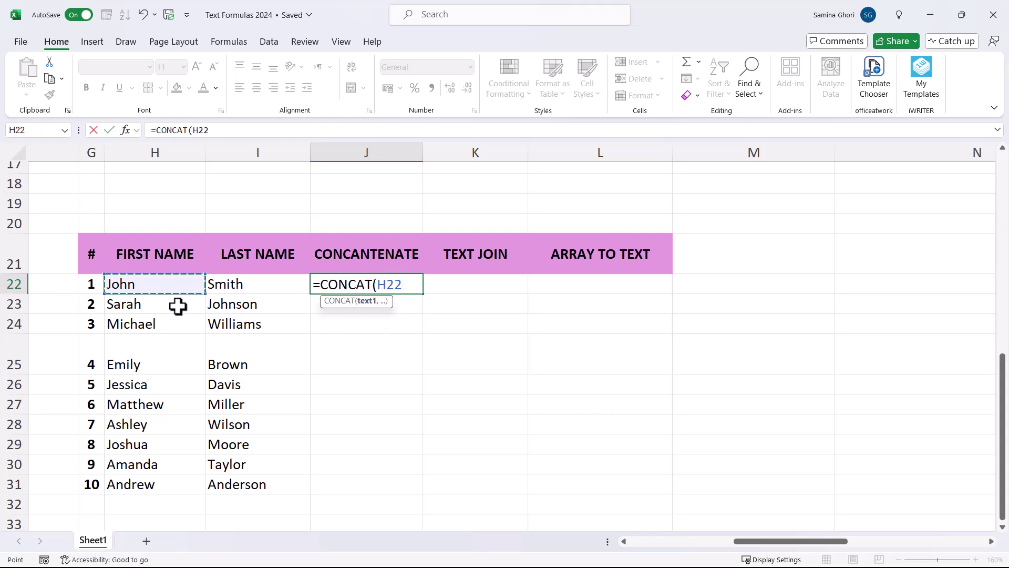
text(,)
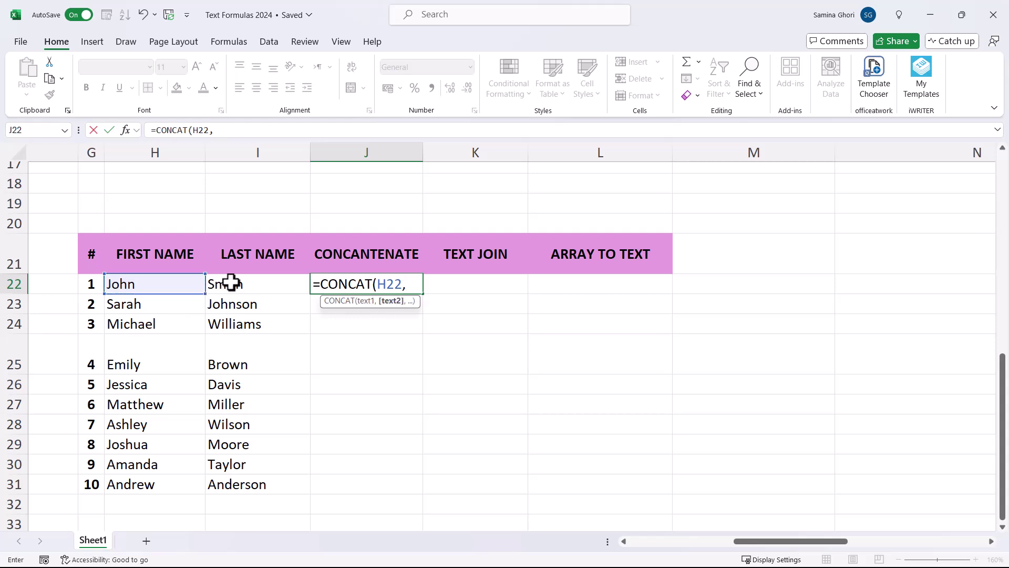
click(232, 284)
text())
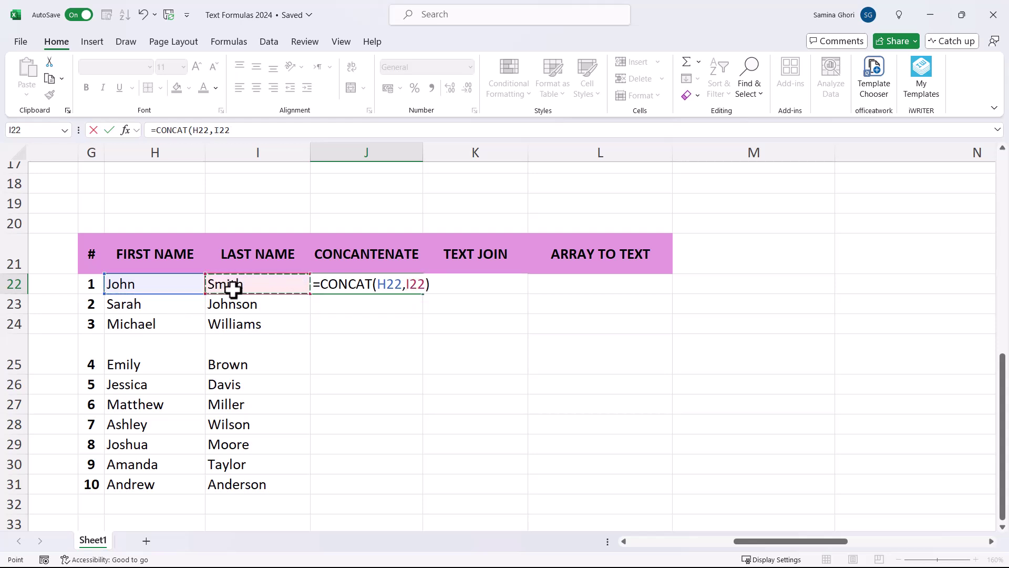
key(Return)
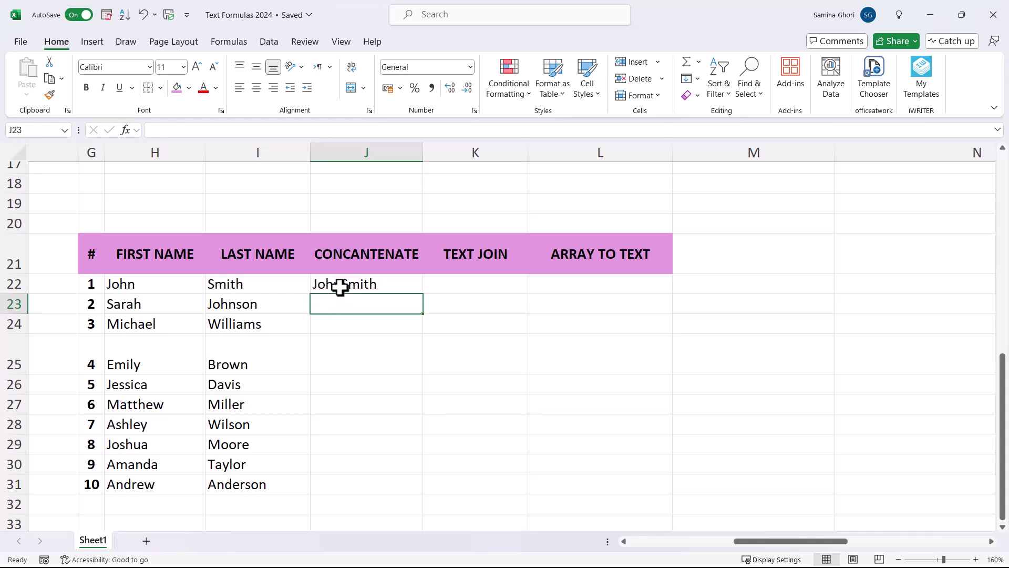
Edit the CONCAT formula in J22 to insert a quoted space between the H22 and I22 references.
click(339, 285)
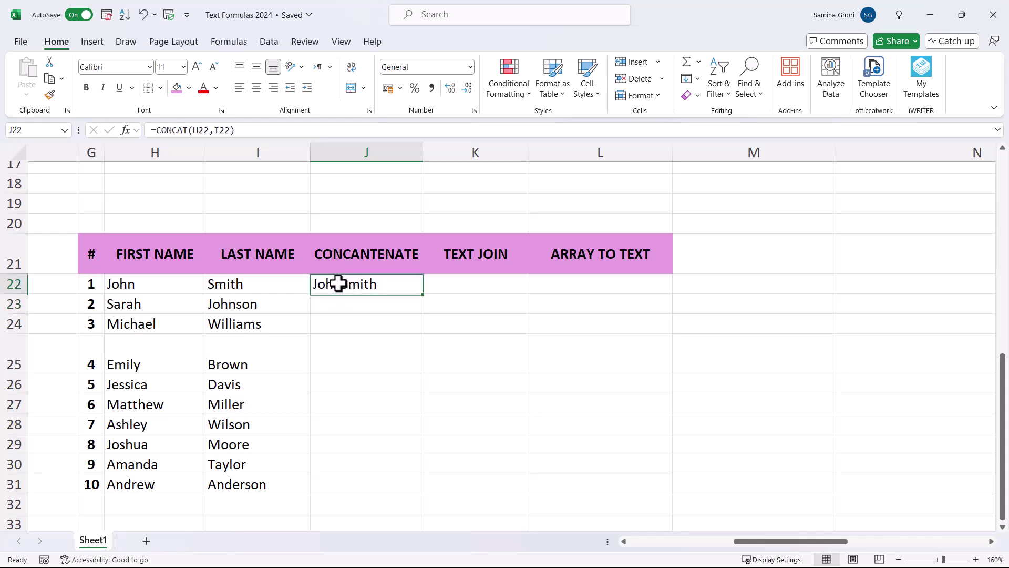
click(214, 131)
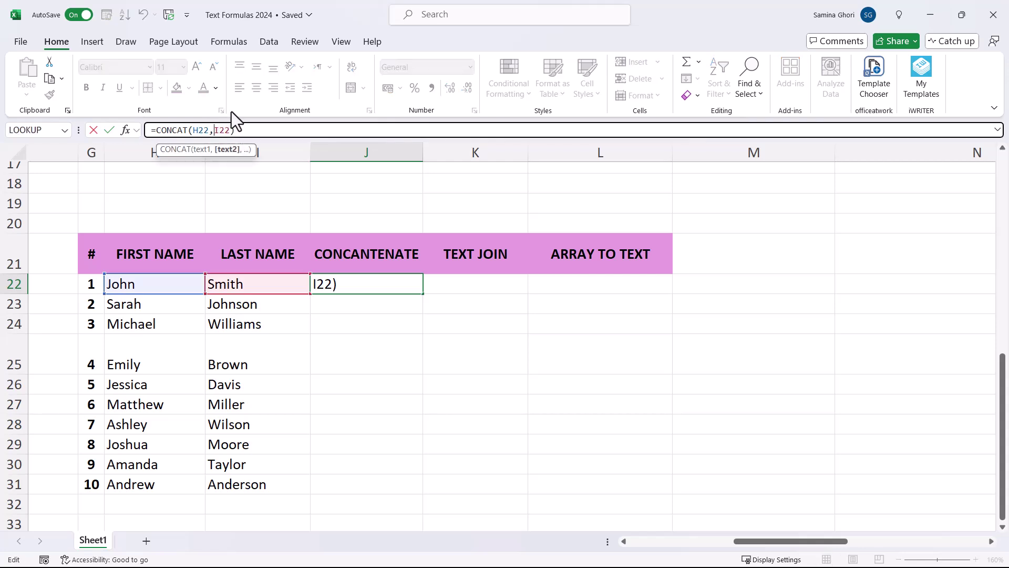
text(")
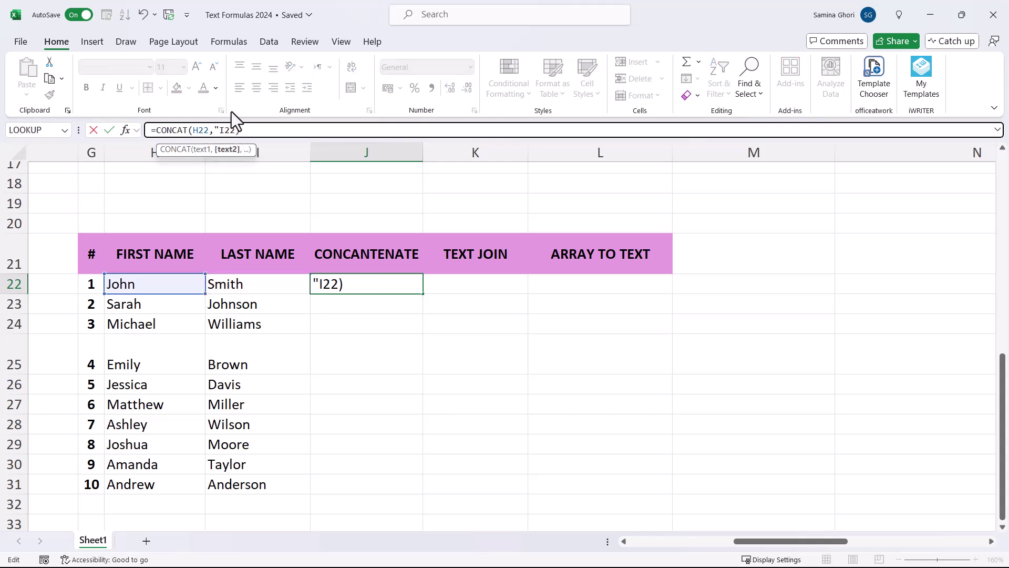
text( ",)
key(Return)
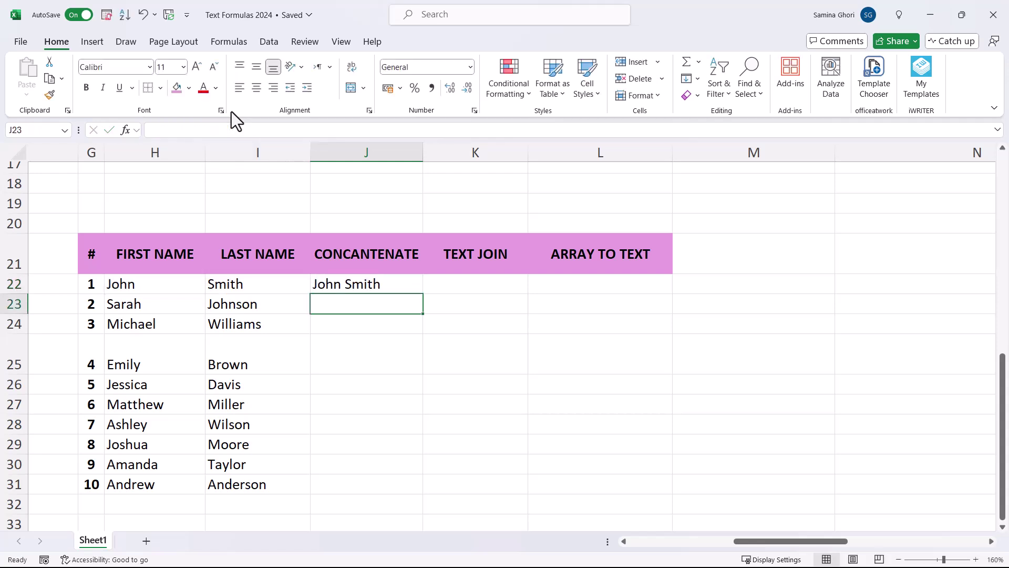
Fill the CONCAT formula from J22 down through J31 and widen column J slightly to fit the full names.
click(391, 282)
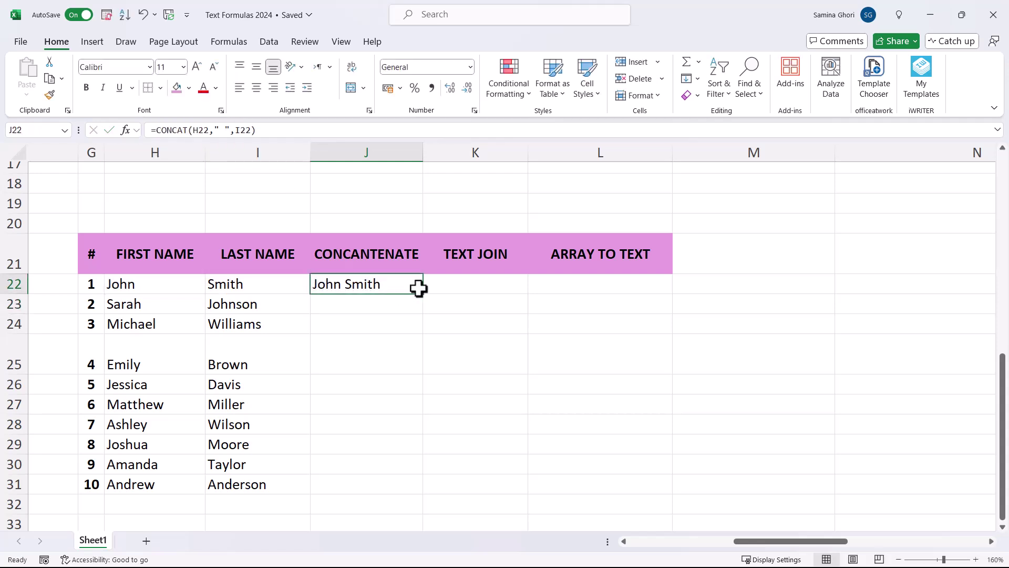
double_click(424, 294)
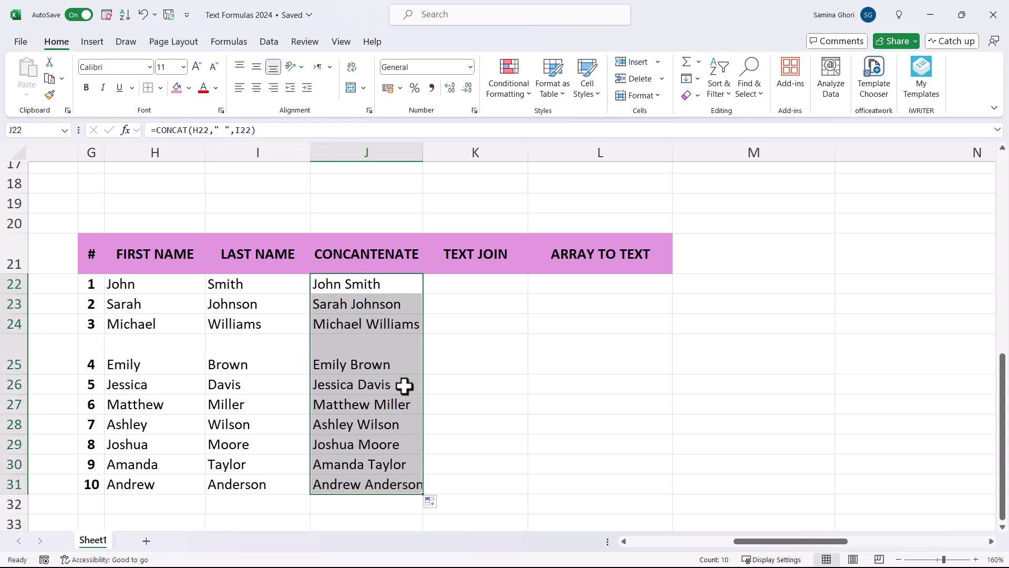
drag(424, 152, 430, 154)
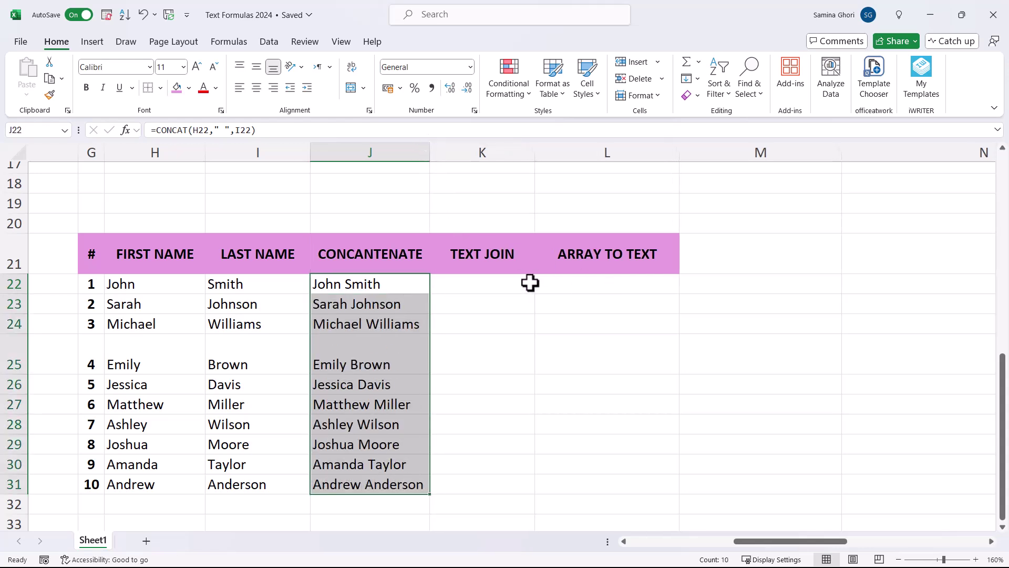
Start a TEXTJOIN formula in K22 with a quoted space as the delimiter and TRUE to ignore empty cells.
click(516, 284)
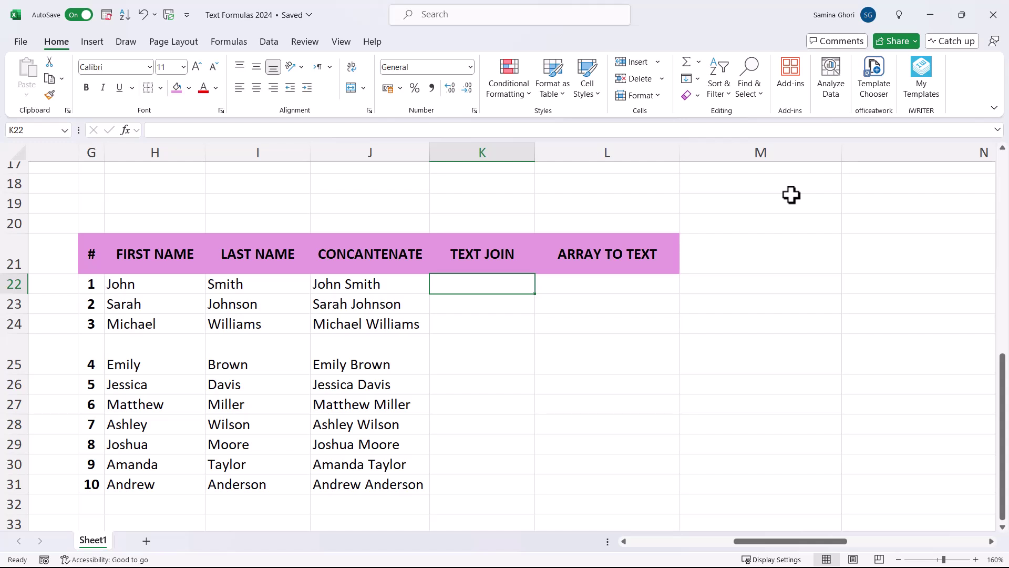
text(=text)
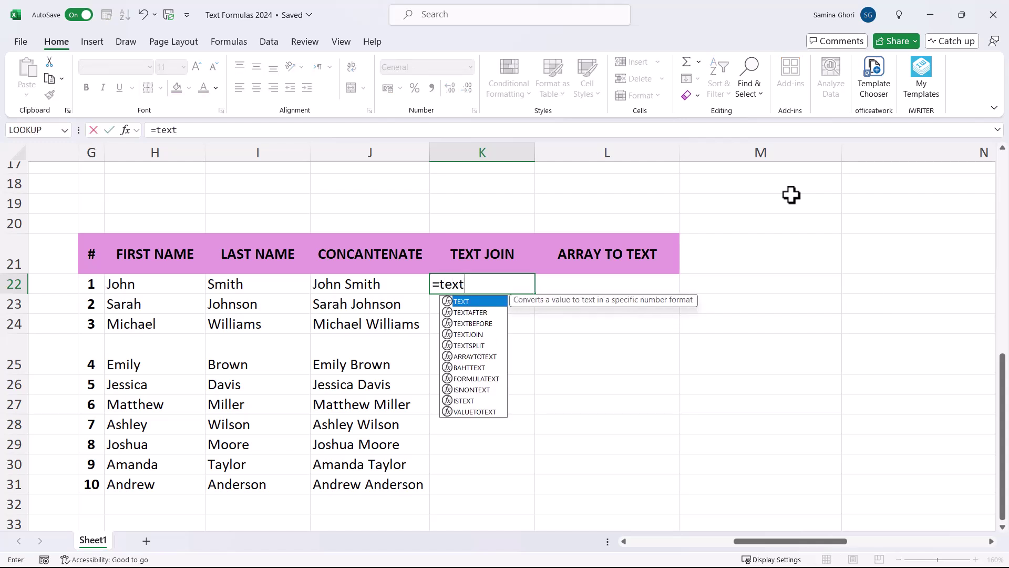
text(join)
key(Tab)
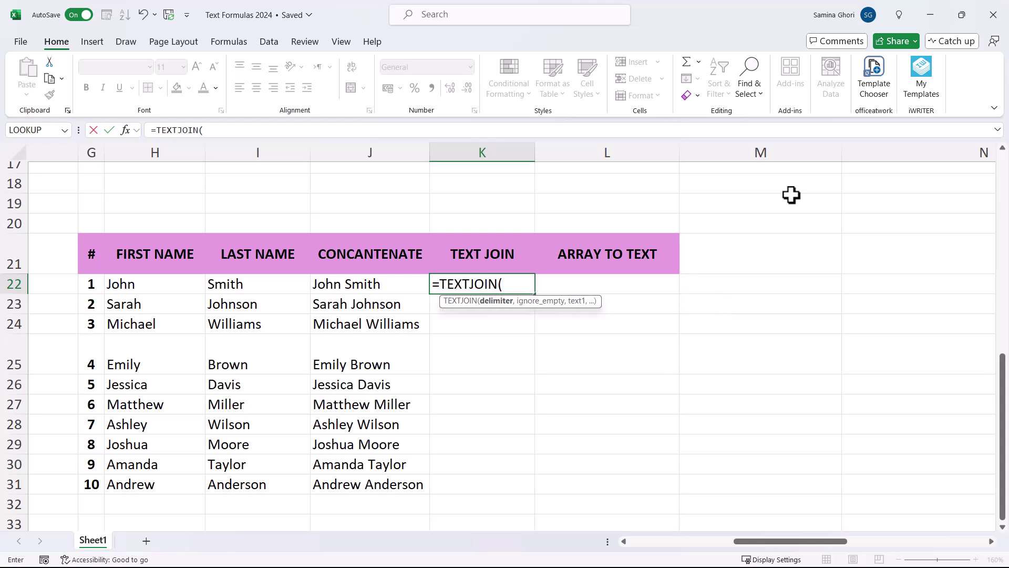
text(")
text(,)
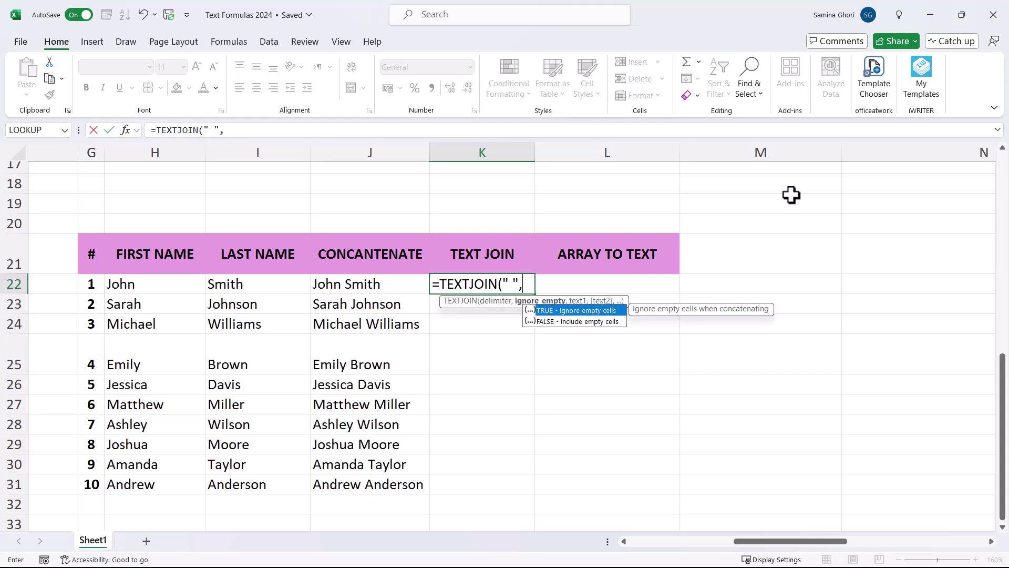
key(Tab)
text(,)
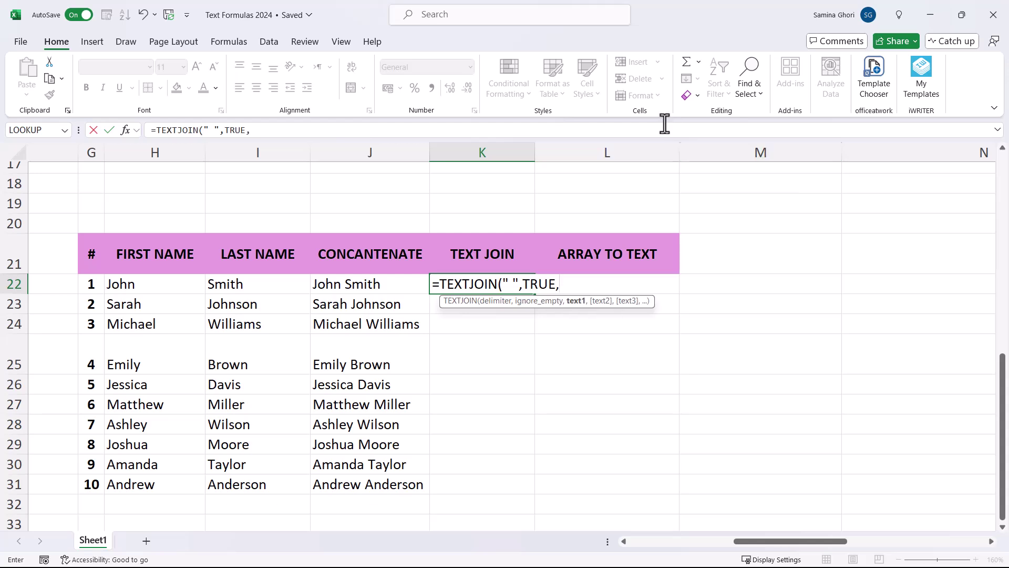
Complete the TEXTJOIN formula in K22 with the text references H22, I22, H23, I23, H24 and I24.
click(179, 287)
text(,)
click(286, 284)
text(,)
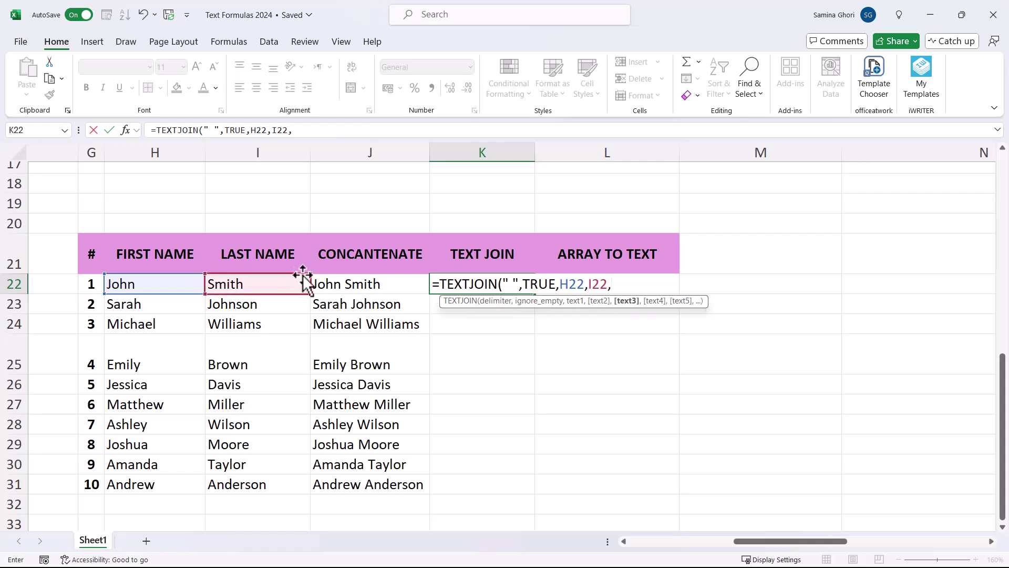
click(164, 309)
text(,)
click(255, 303)
text(,)
click(167, 326)
text(,)
click(245, 327)
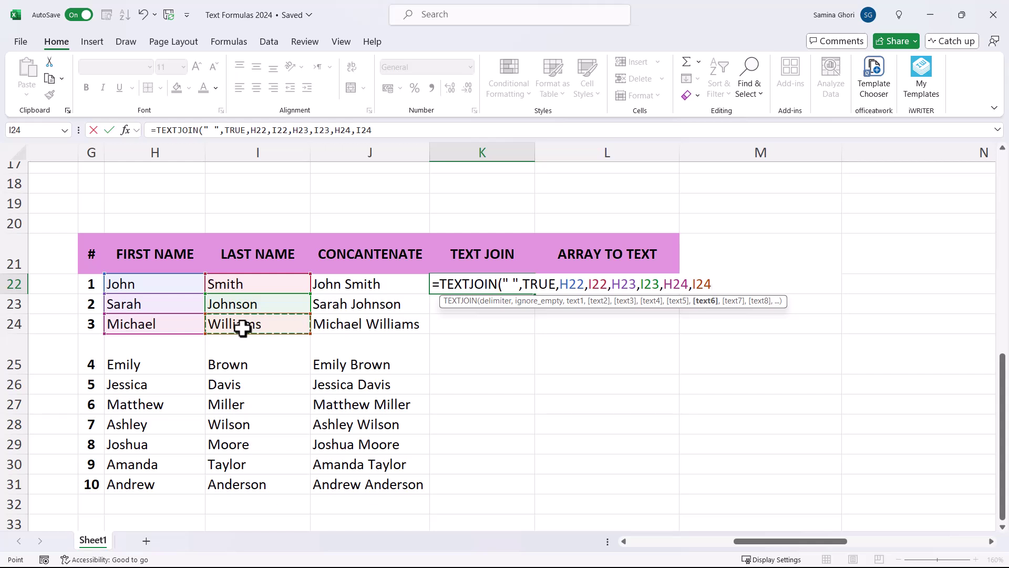
text())
key(Return)
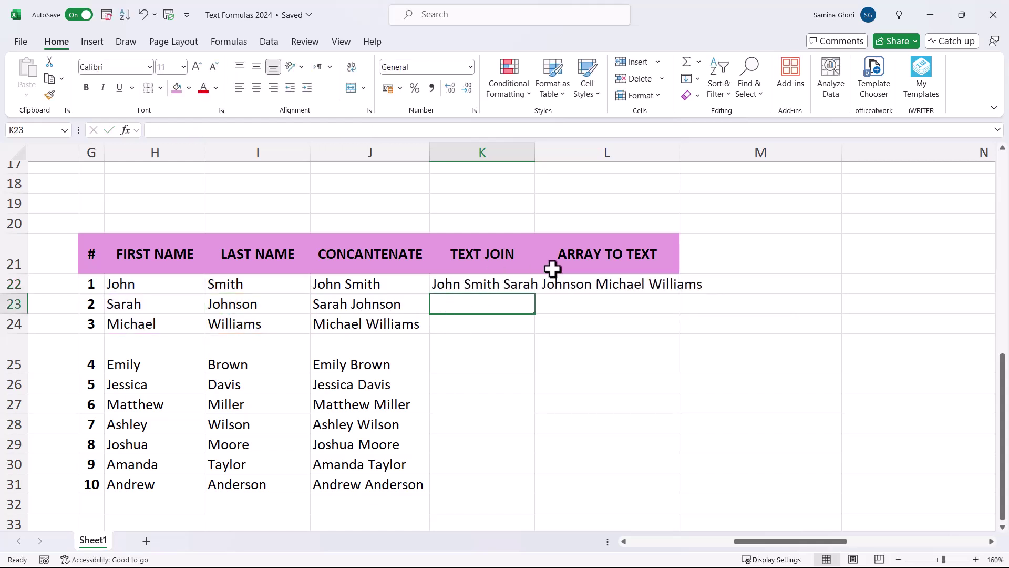
click(338, 284)
click(251, 131)
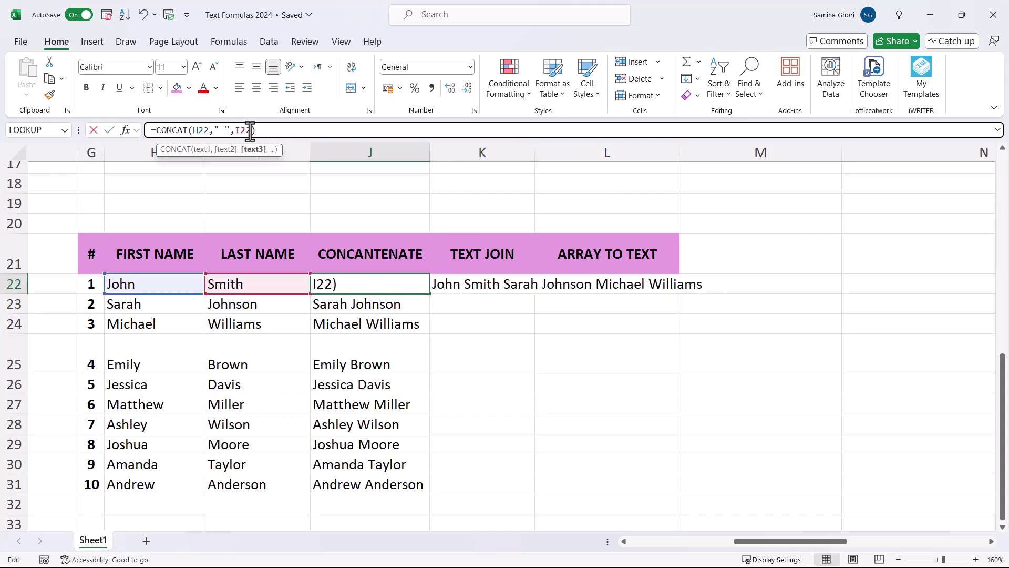
text(,")
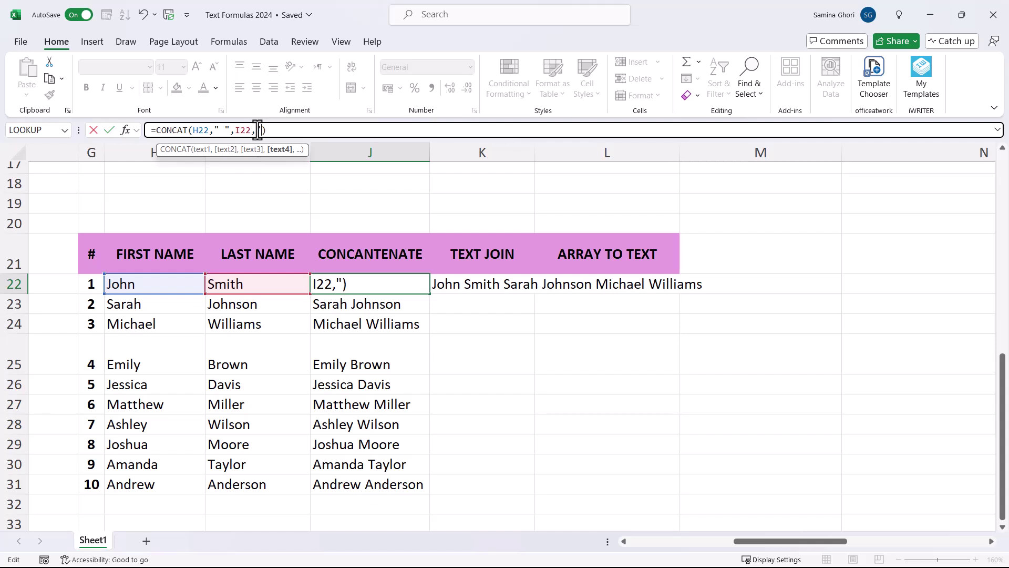
text( ")
key(Escape)
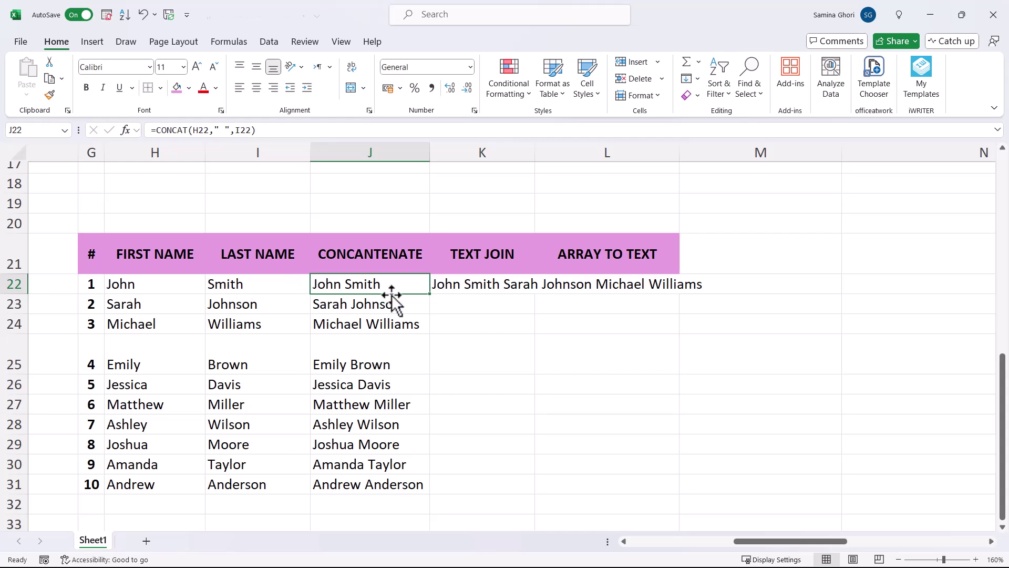
Remove the H23, I23, H24 and I24 references from the TEXTJOIN formula in K22, keeping only H22 and I22.
click(473, 284)
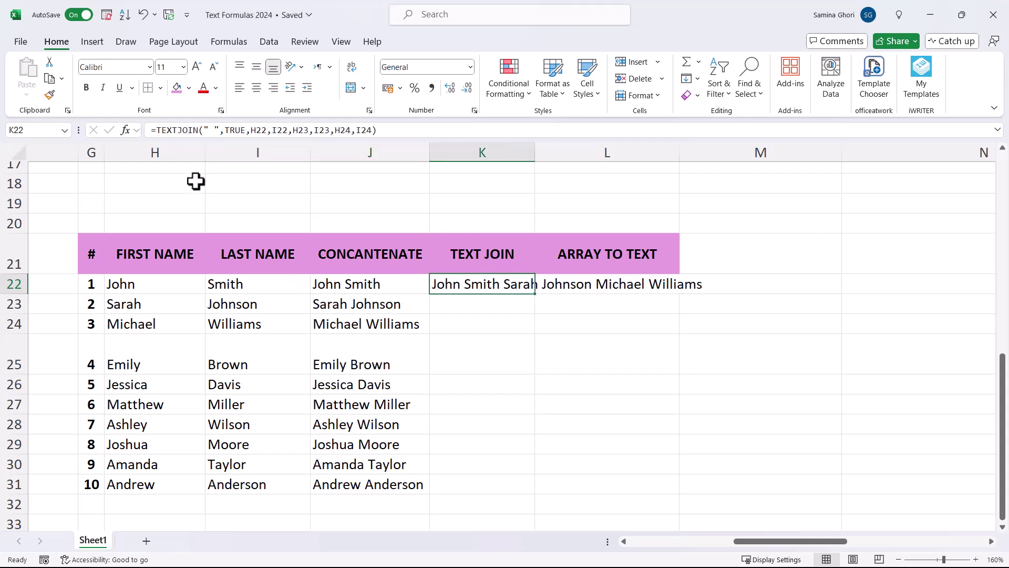
click(372, 130)
drag(373, 130, 289, 131)
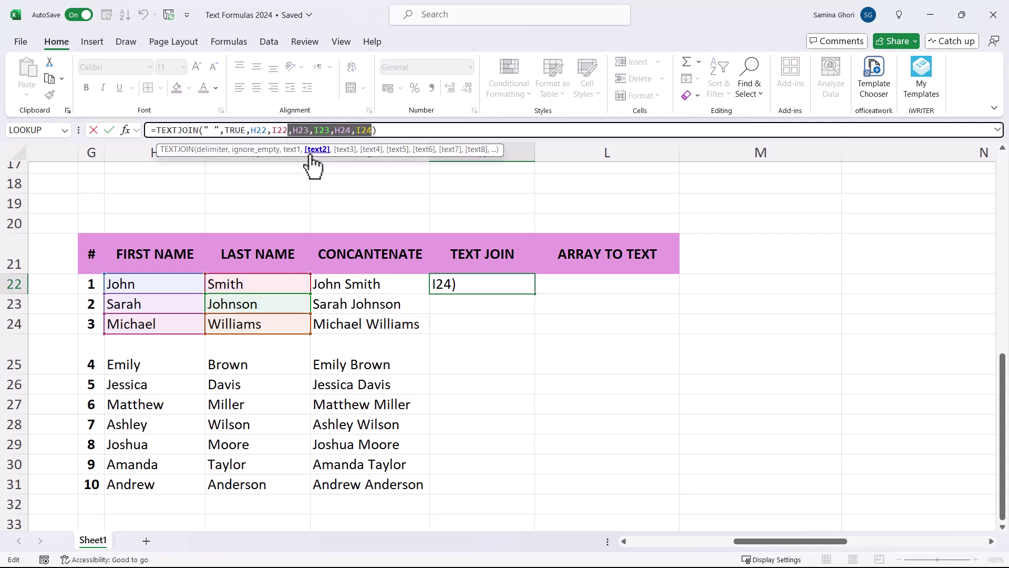
key(BackSpace)
key(Return)
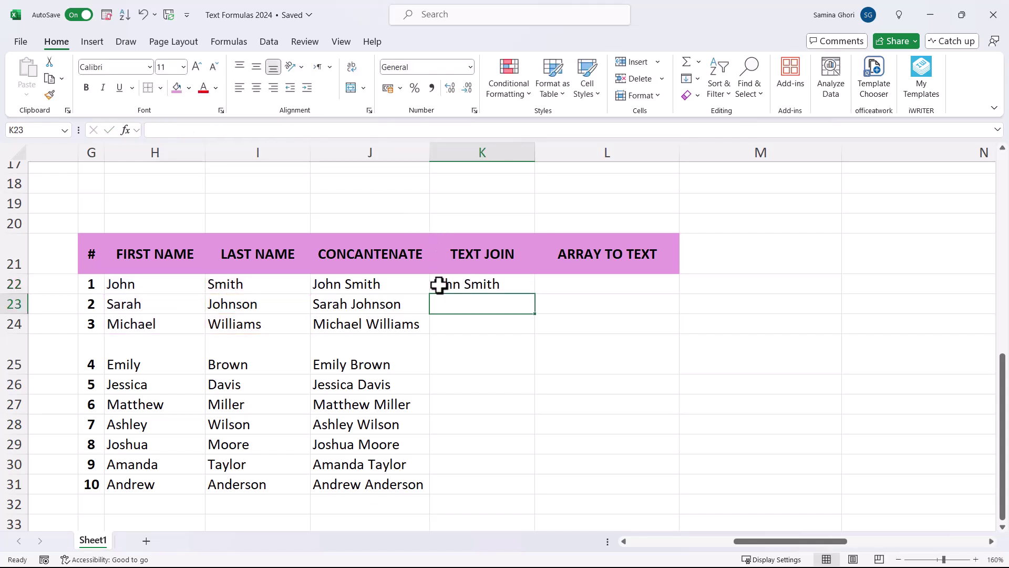
Fill the TEXTJOIN formula from K22 down through K31 and widen column K slightly to fit the full names.
click(500, 284)
double_click(535, 296)
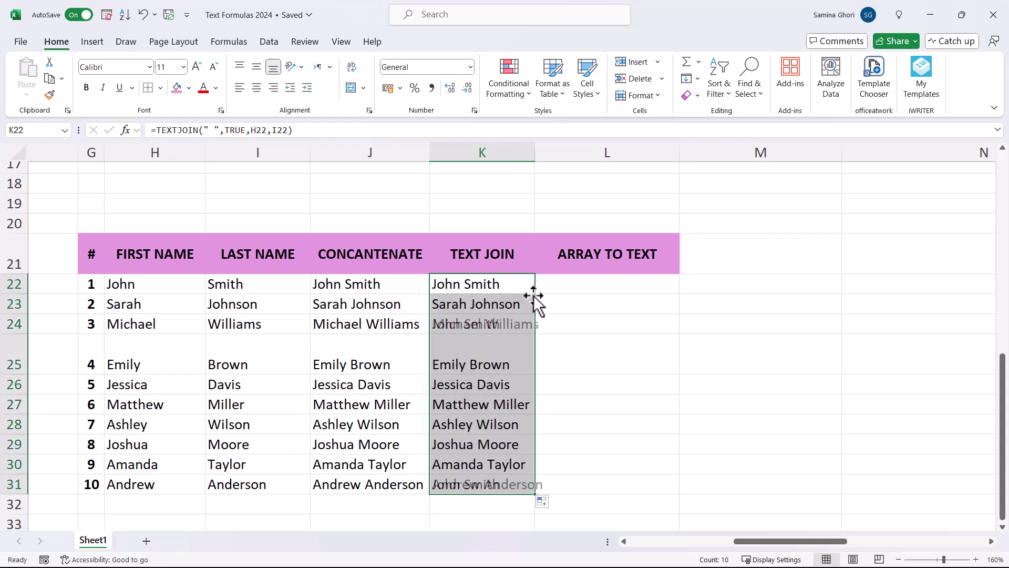
click(600, 285)
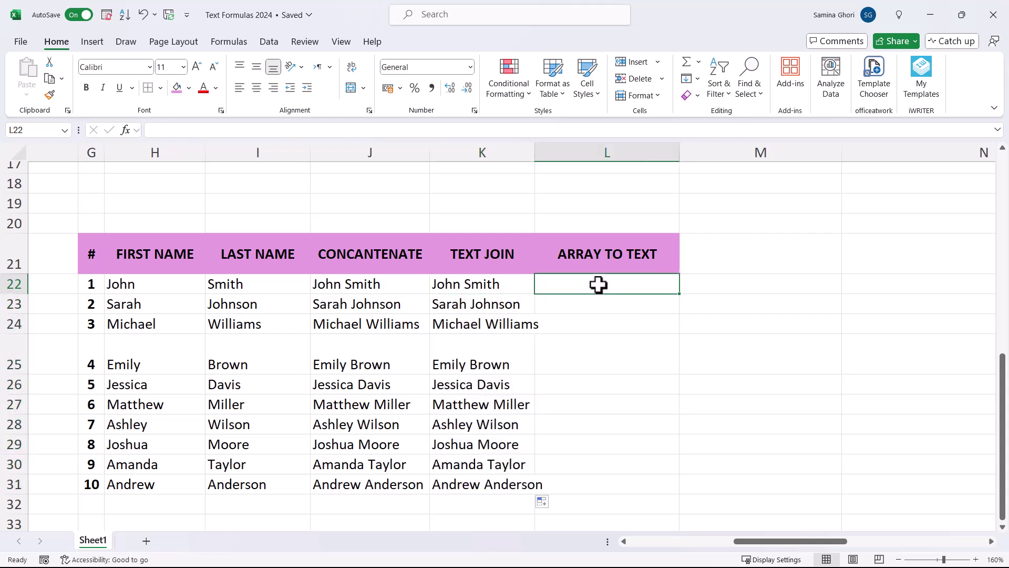
drag(535, 152, 545, 154)
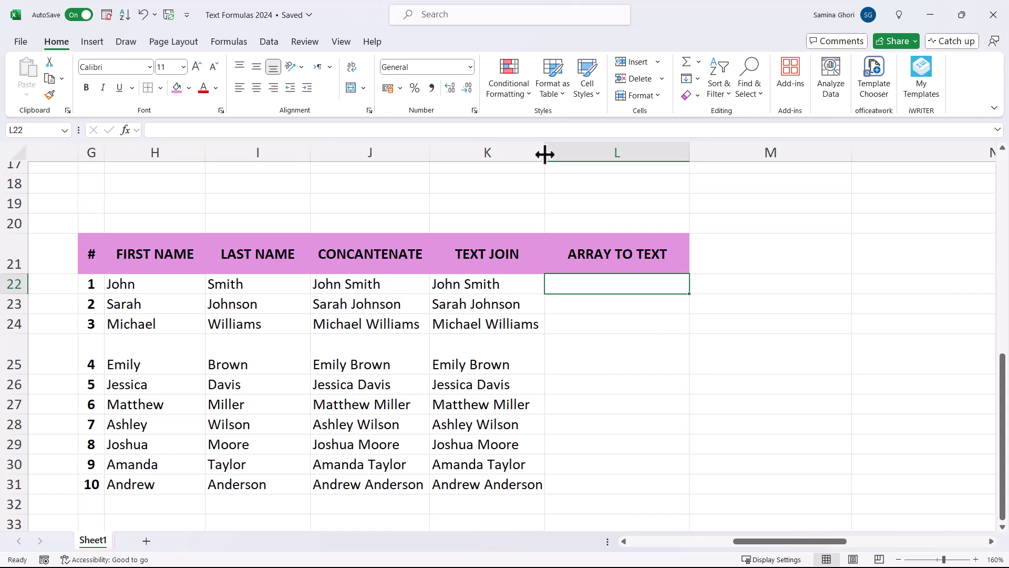
Enter an ARRAYTOTEXT formula in L22 over the first and last names in H22:I31.
text(=aray)
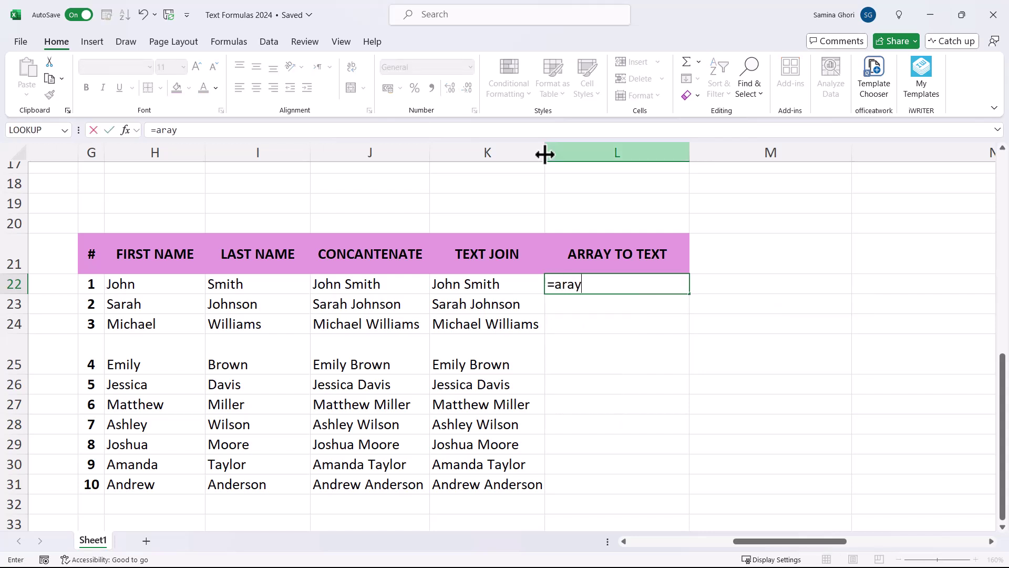
key(BackSpace)
key(BackSpace)
text(ra)
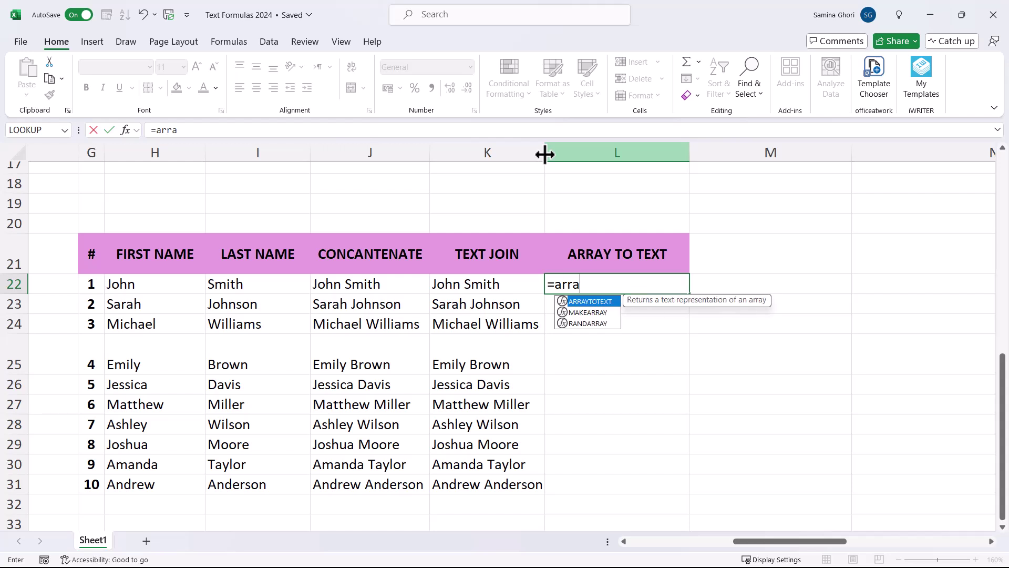
key(Tab)
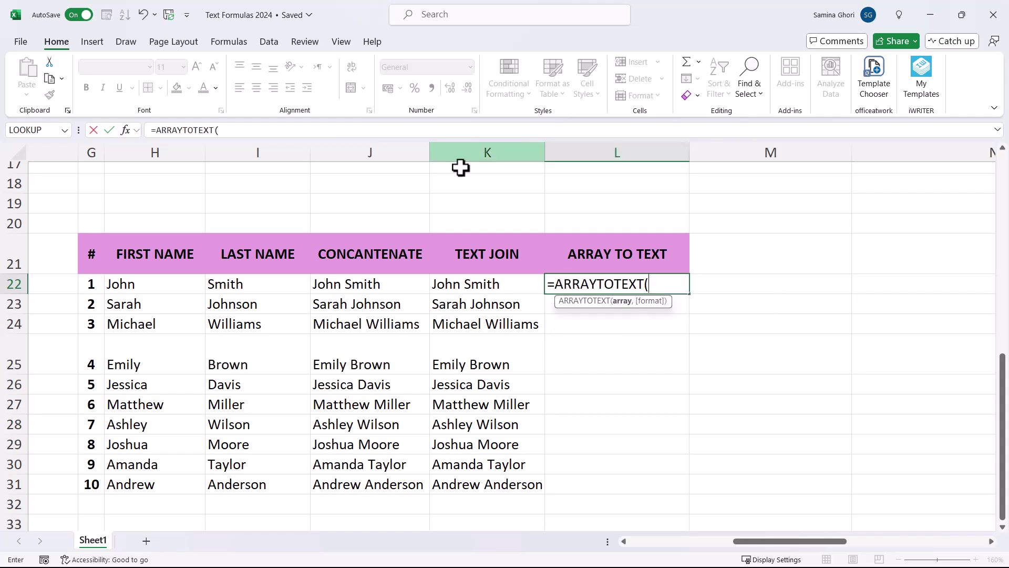
drag(148, 288, 254, 480)
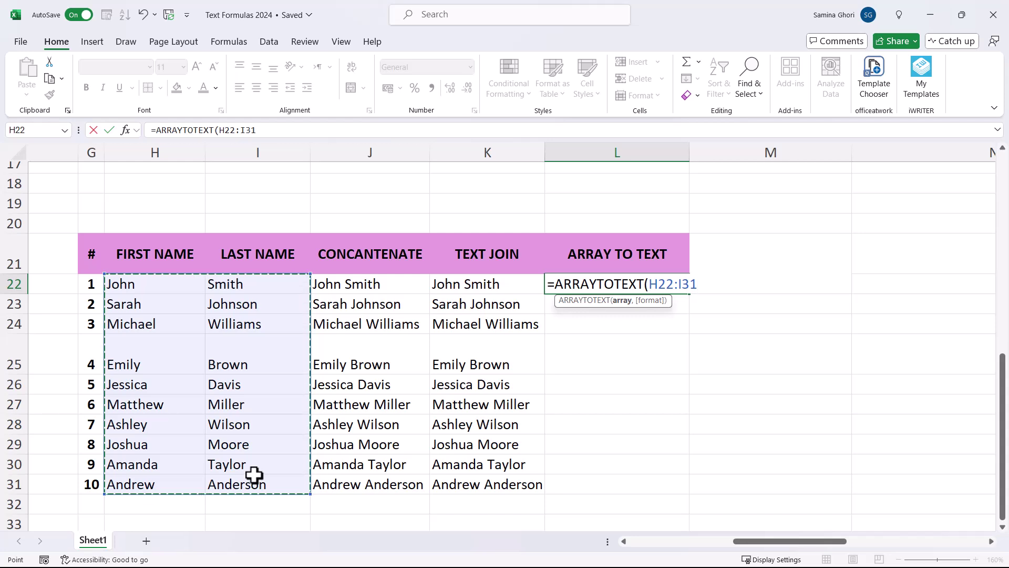
text())
key(Return)
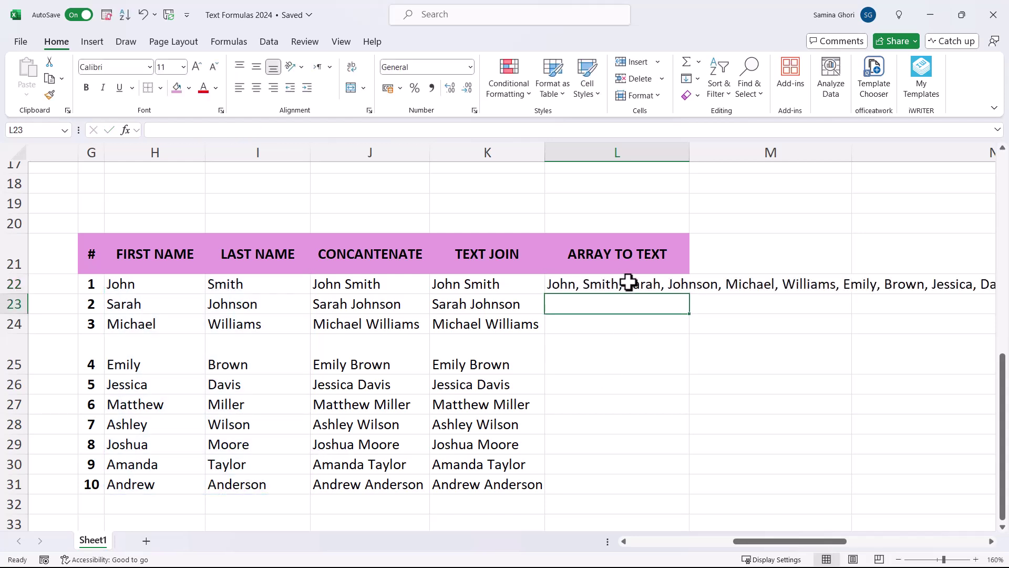
click(587, 286)
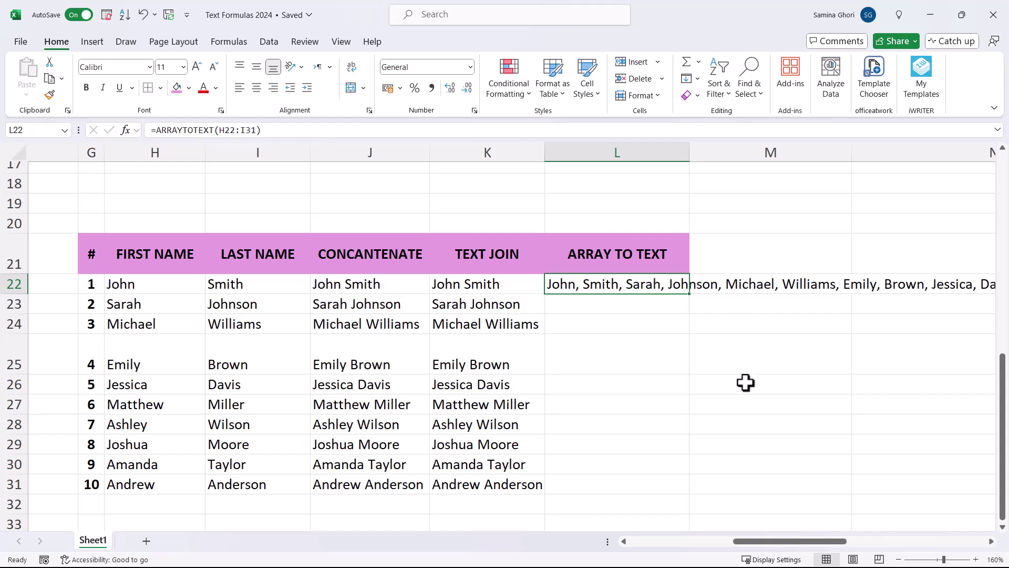
Start a TEXTBEFORE formula in R22, under the TEXT BEFORE heading, with P22 as the text argument.
click(654, 304)
click(651, 284)
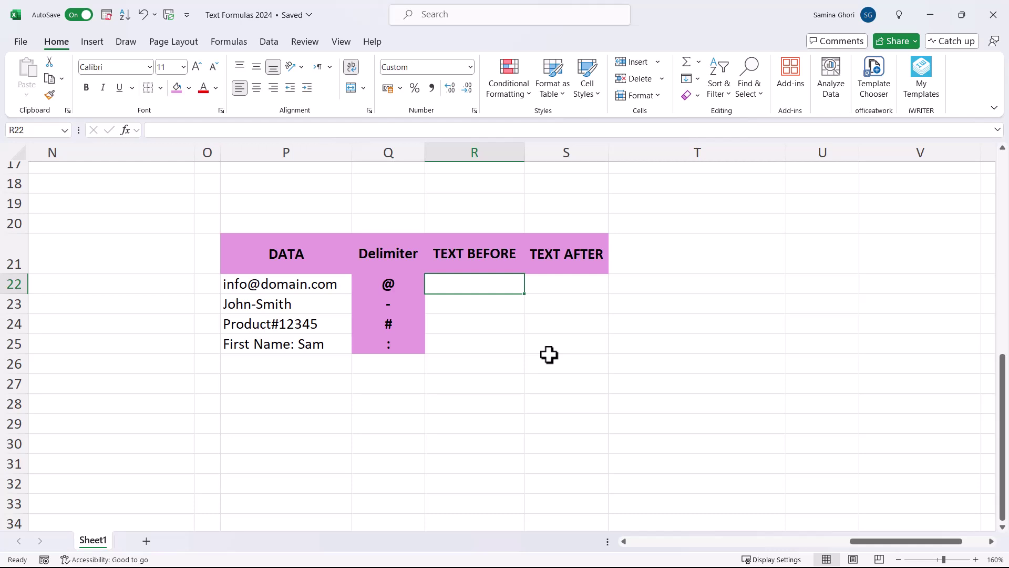
text(=t)
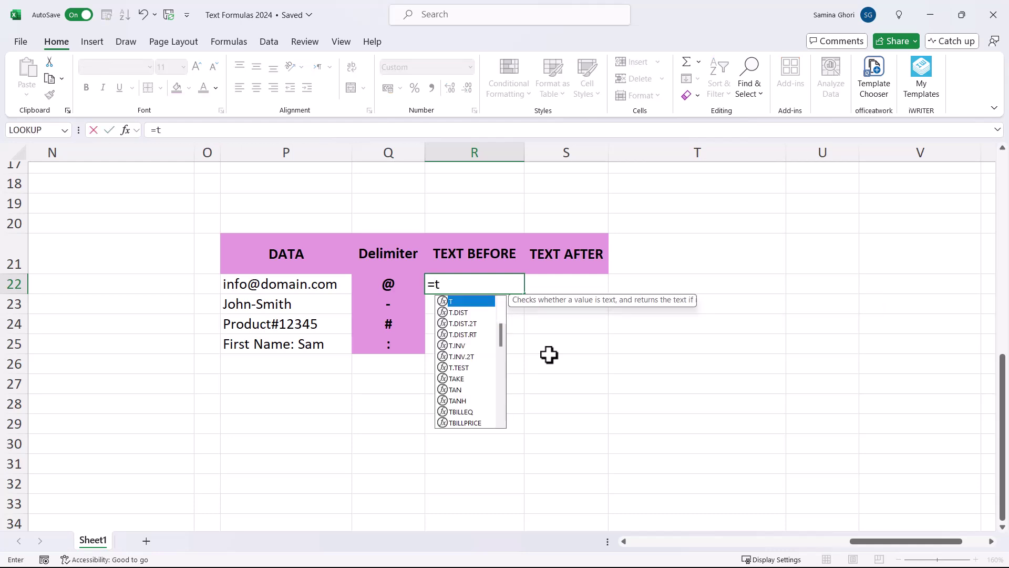
text(ext)
key(Down)
key(Down)
key(Tab)
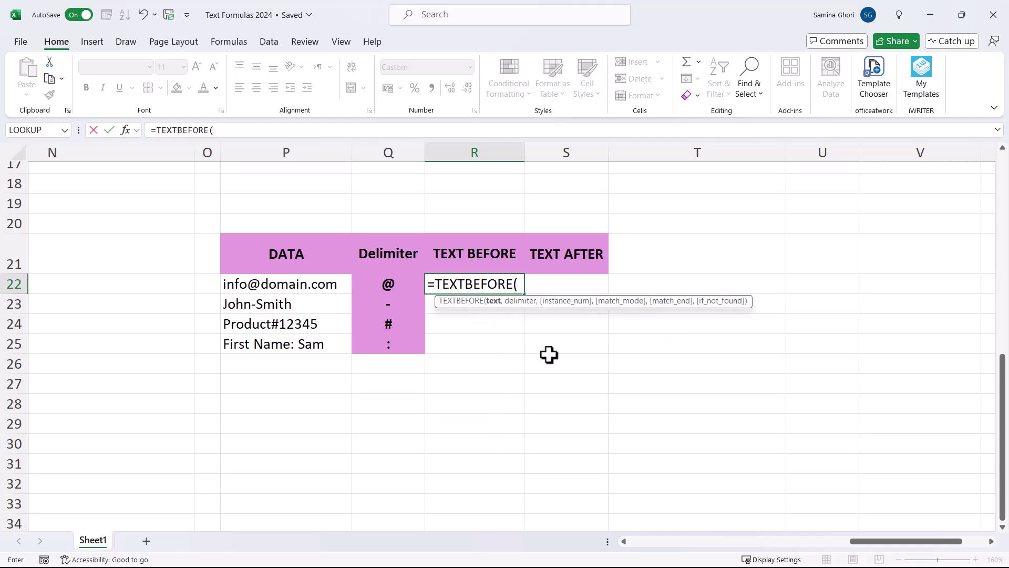
click(279, 282)
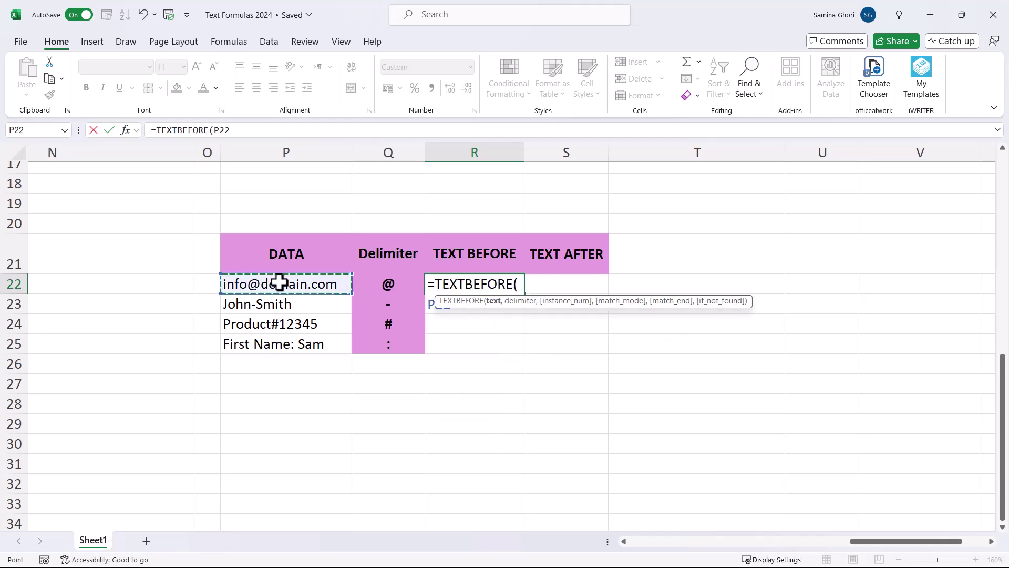
text(,)
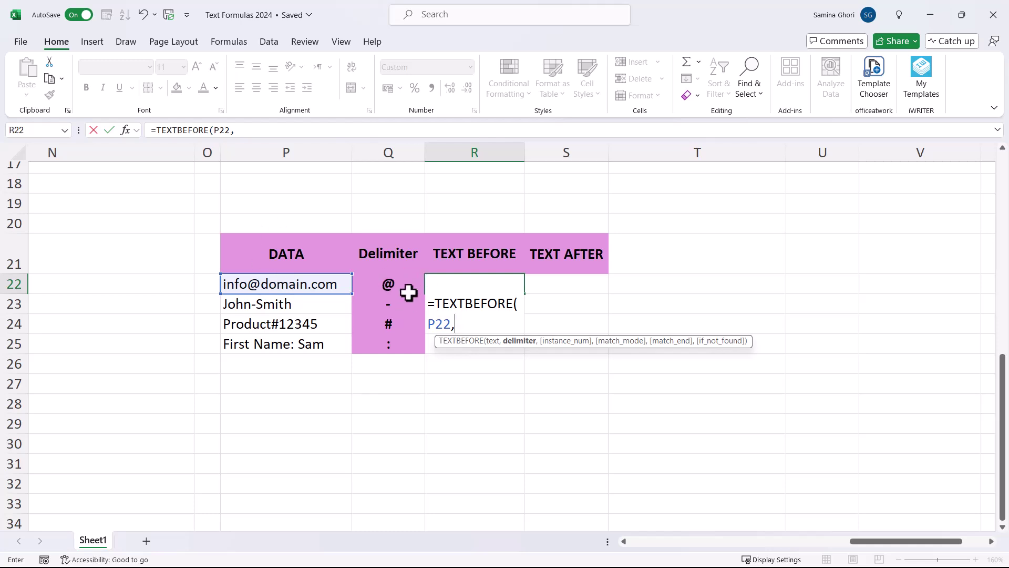
Complete the TEXTBEFORE formula in R22 with the delimiter "@", a blank instance number, match mode 0 and a blank match end.
text(@)
key(BackSpace)
text("2)
key(BackSpace)
text(@",)
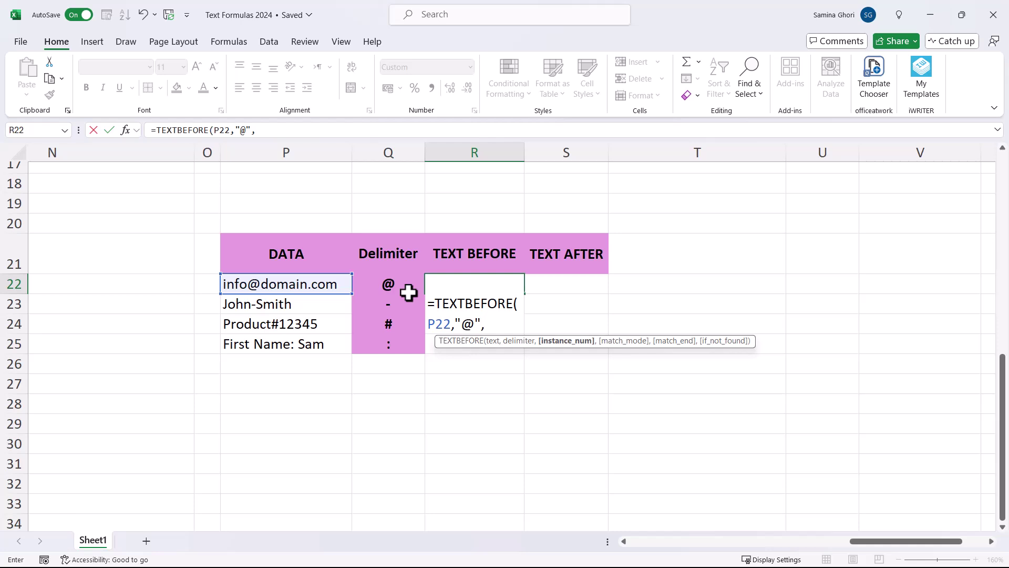
text(2)
key(BackSpace)
text(,)
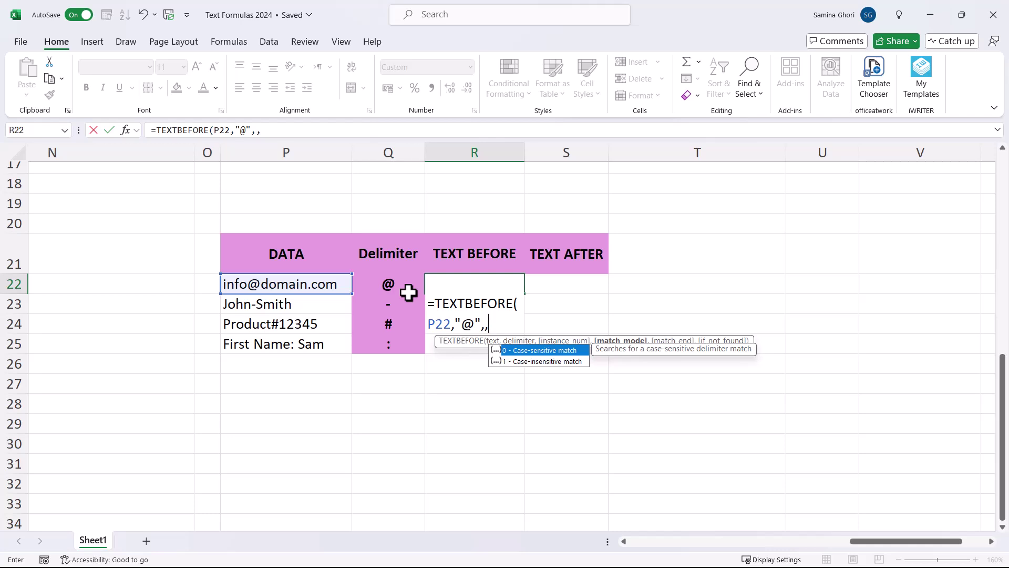
text(0,)
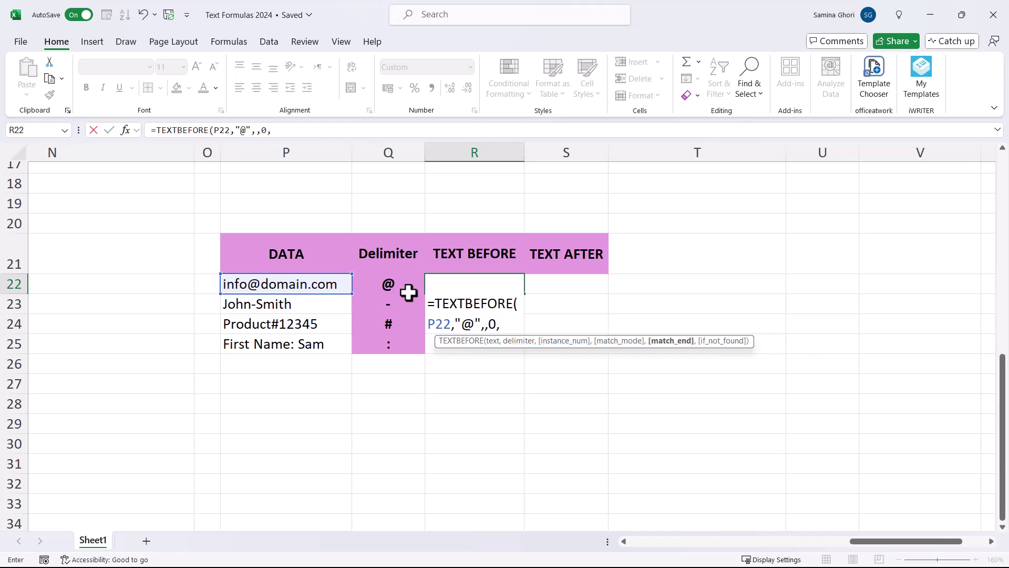
text())
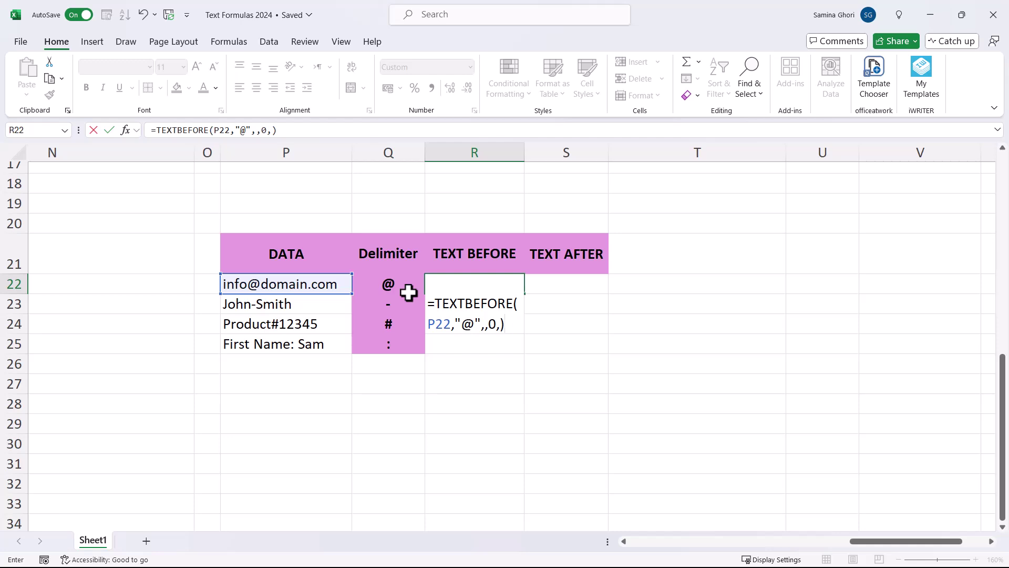
key(Return)
key(Up)
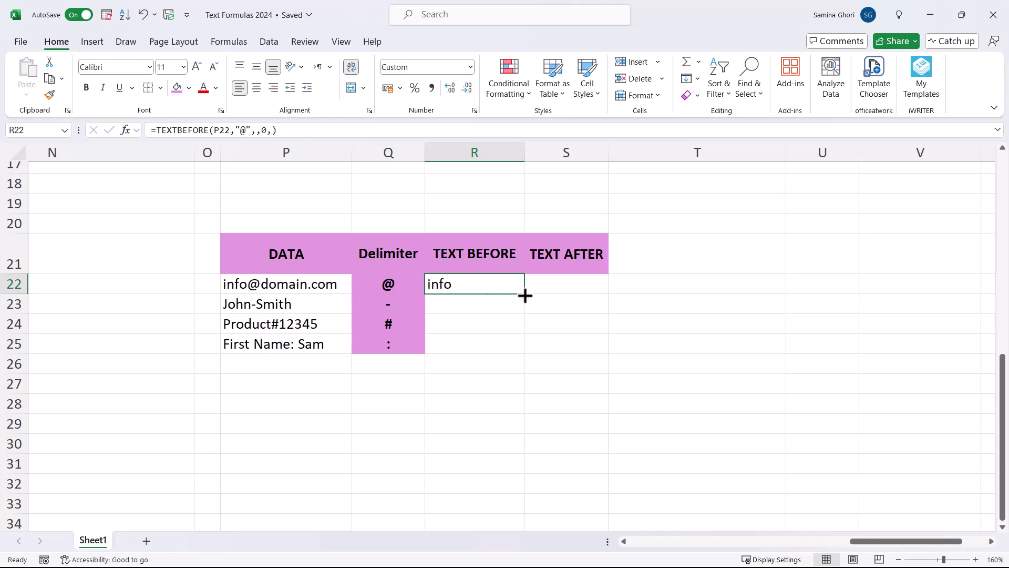
Fill the TEXTBEFORE formula from R22 down to R25 and replace the "@" delimiter in R23 with a reference to Q23.
drag(525, 296, 528, 348)
click(473, 303)
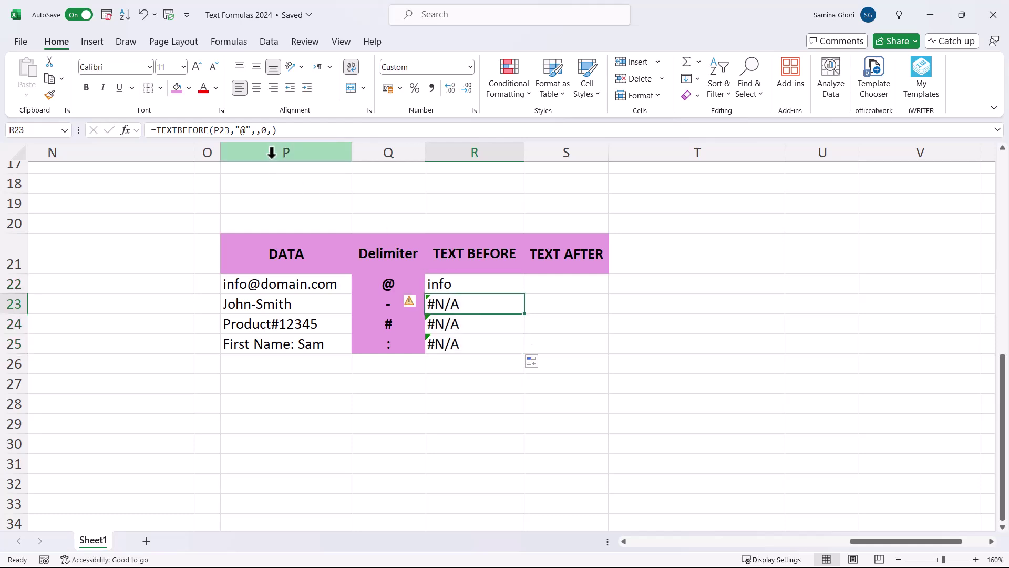
click(248, 130)
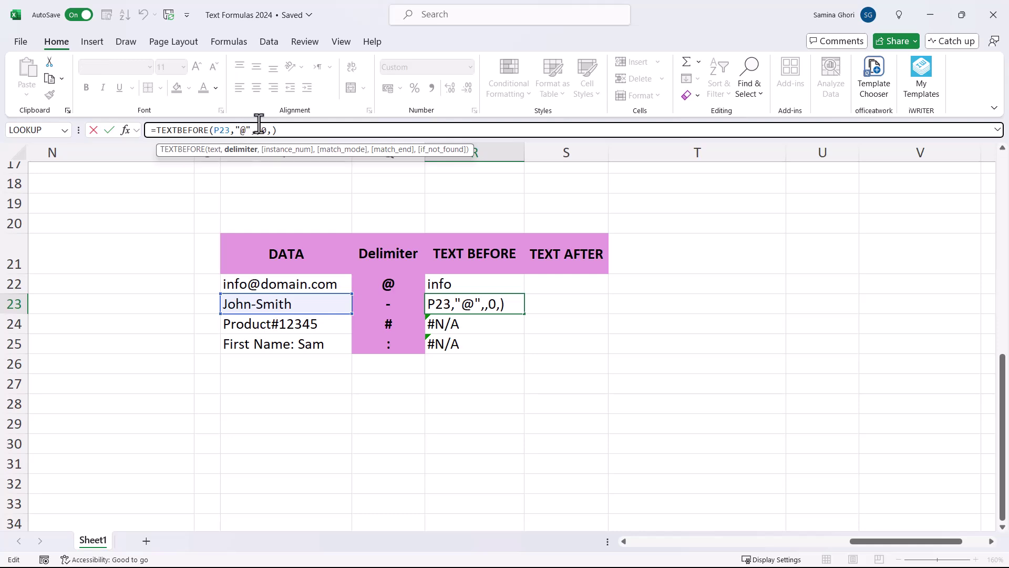
key(BackSpace)
key(BackSpace)
key(BackSpace)
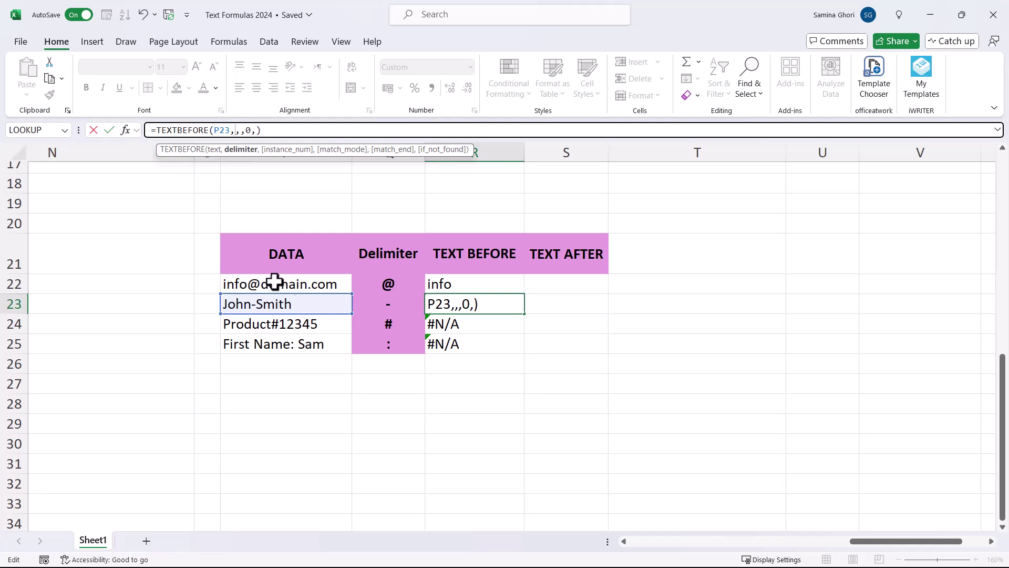
click(386, 301)
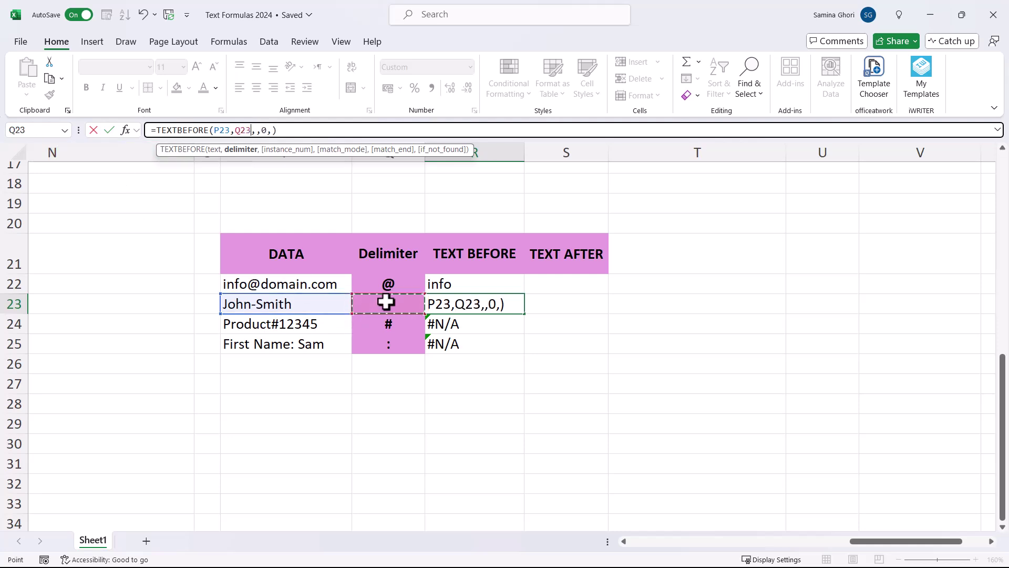
key(Return)
Fill the corrected TEXTBEFORE formula from R23 down to R25 and check rows 24 and 25 against their delimiters.
click(445, 302)
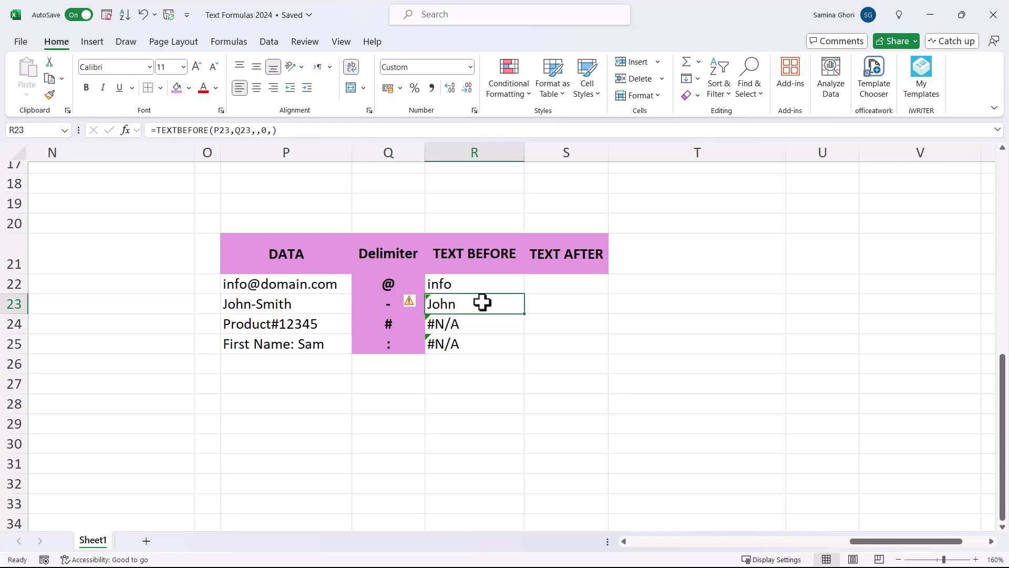
drag(524, 313, 520, 339)
click(448, 327)
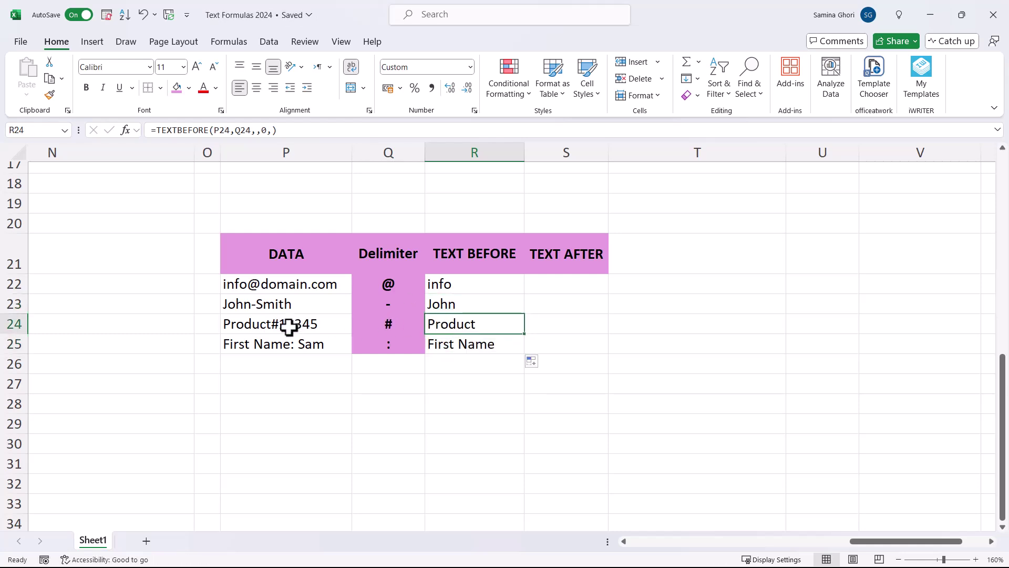
click(397, 330)
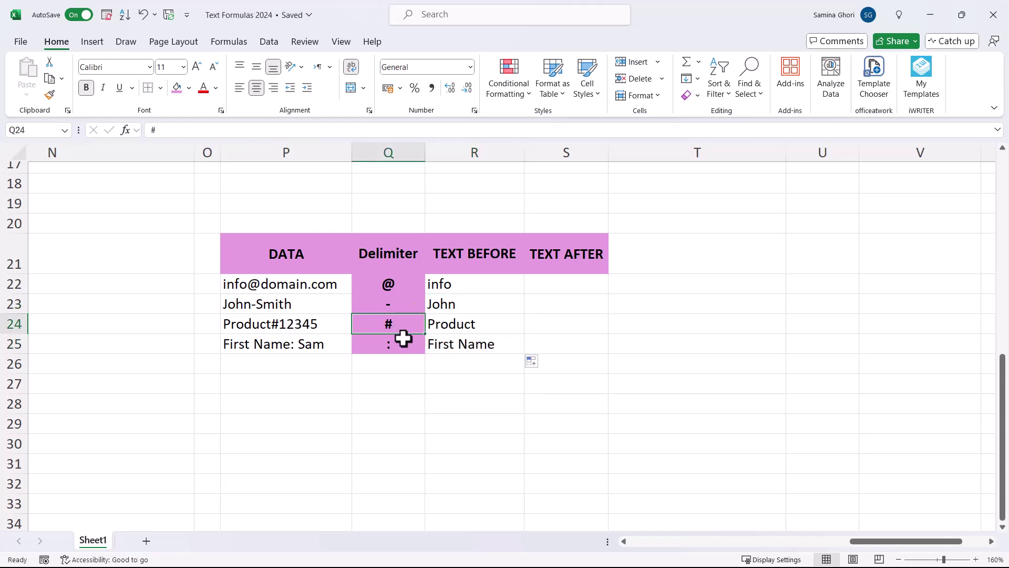
click(456, 351)
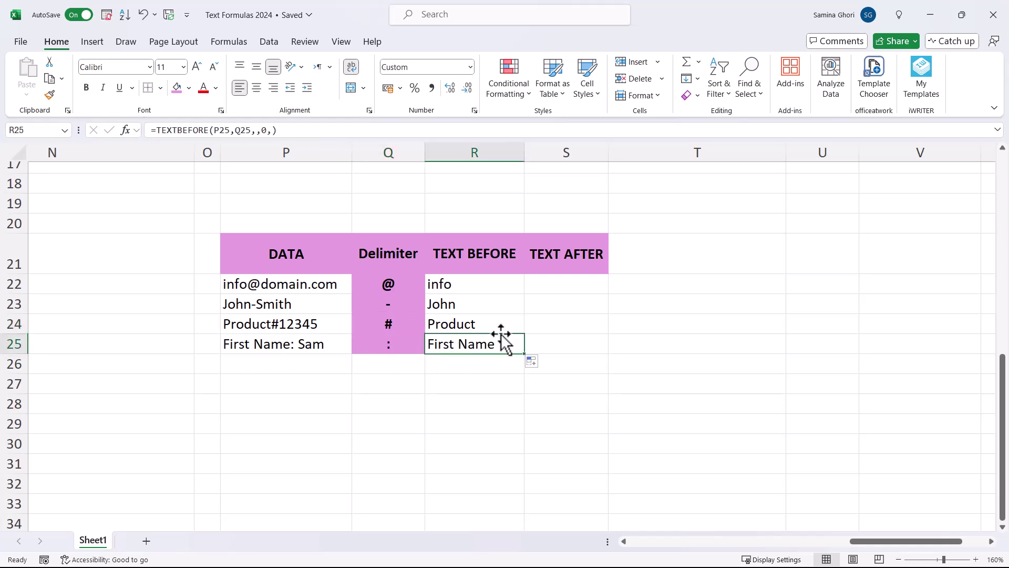
Enter a TEXTAFTER formula in S22, under the TEXT AFTER heading, with P22 as the text and Q22 as the delimiter.
click(552, 287)
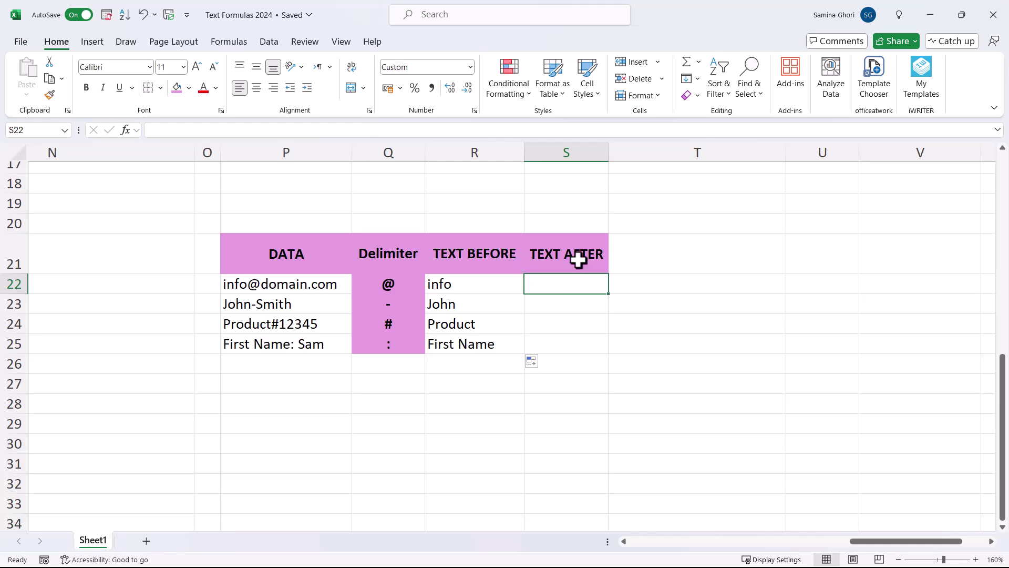
text(=text)
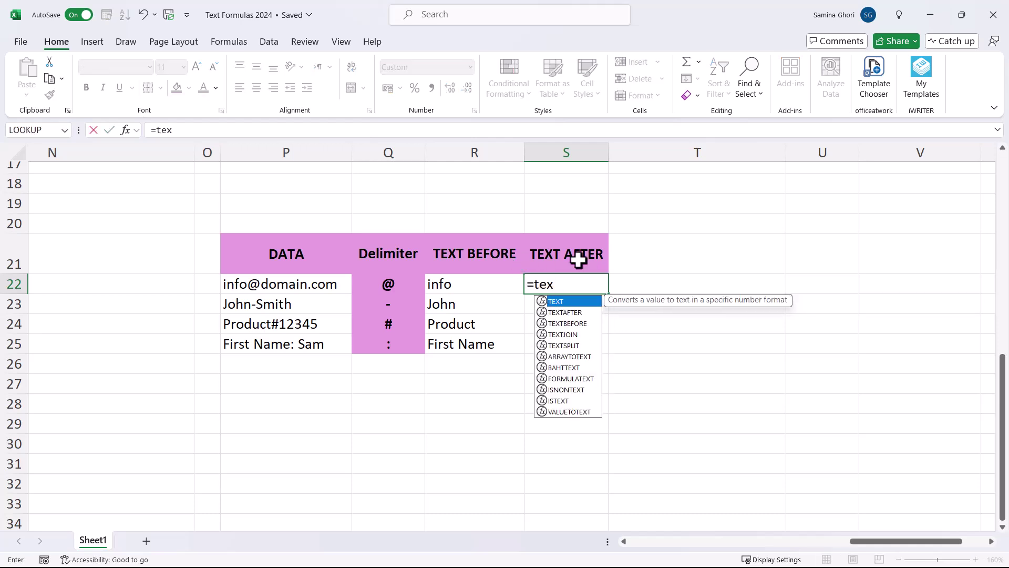
key(Tab)
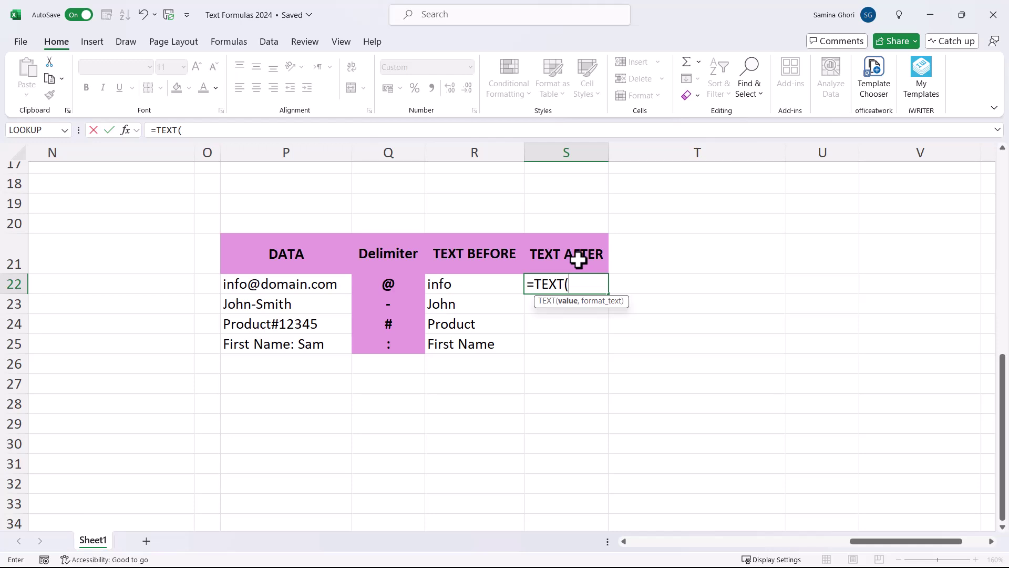
key(BackSpace)
text(b)
key(BackSpace)
text(after)
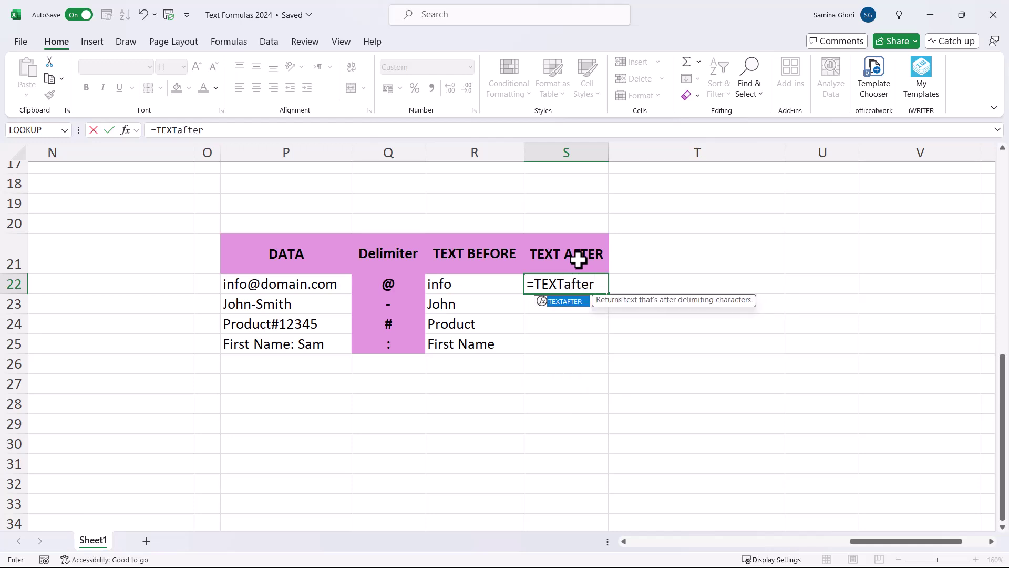
key(Tab)
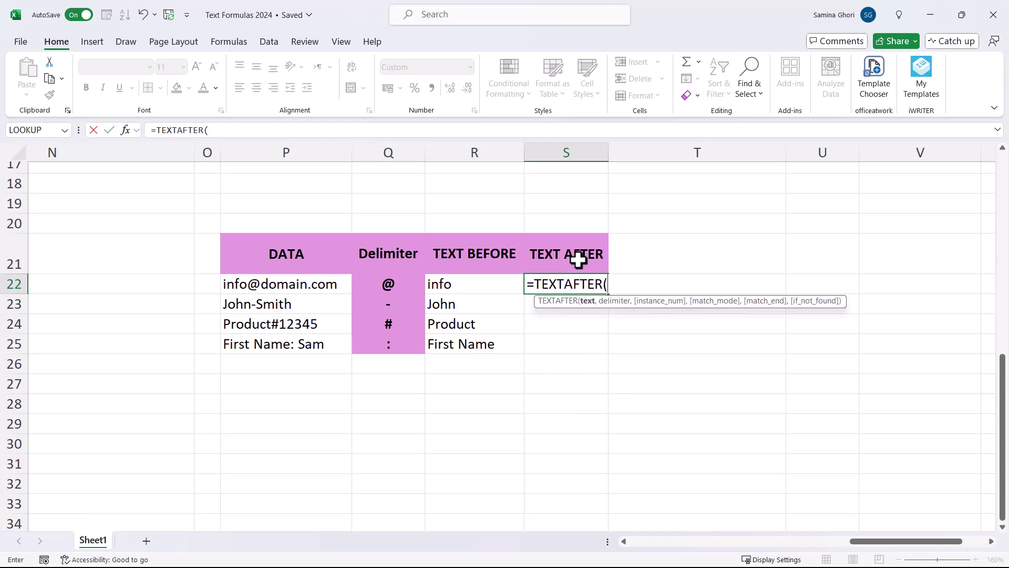
click(299, 282)
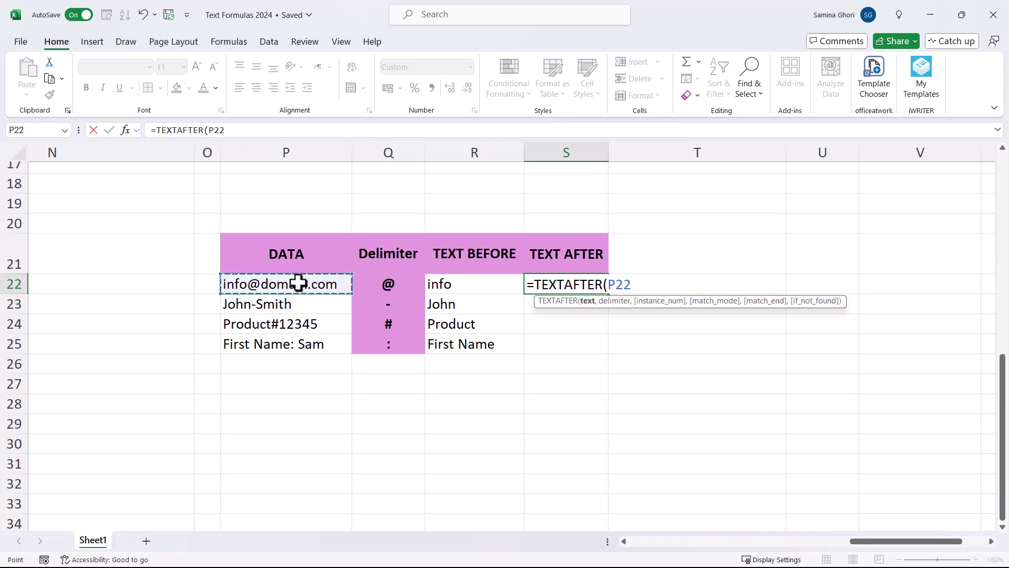
text(,)
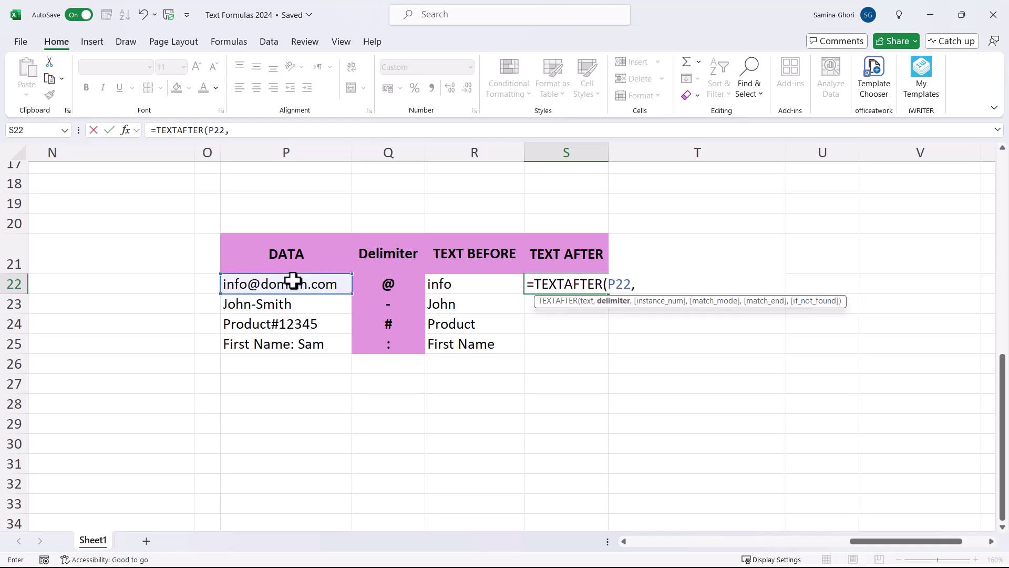
click(382, 281)
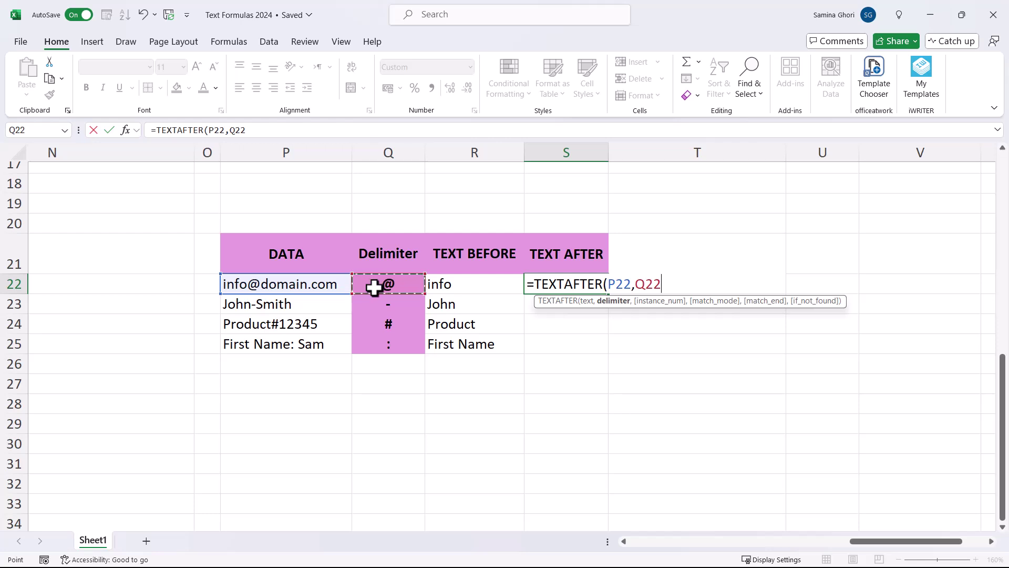
text())
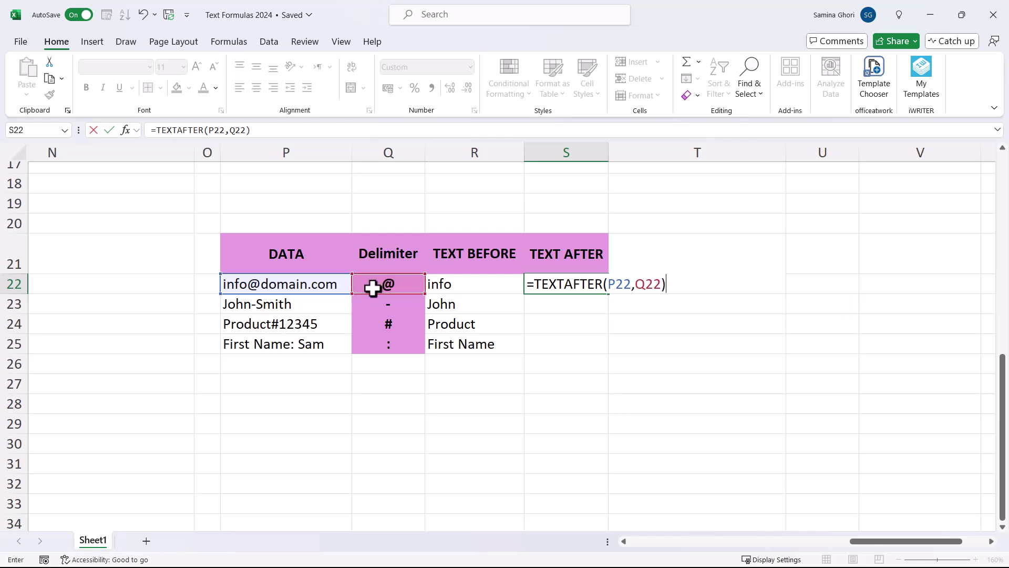
key(Return)
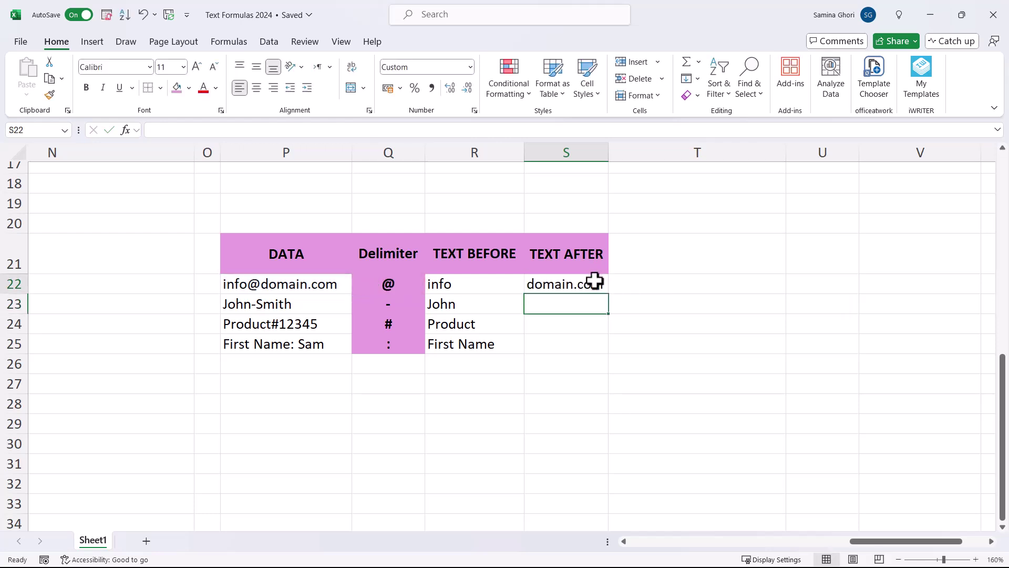
Fill the TEXTAFTER formula from S22 down through S25.
click(590, 274)
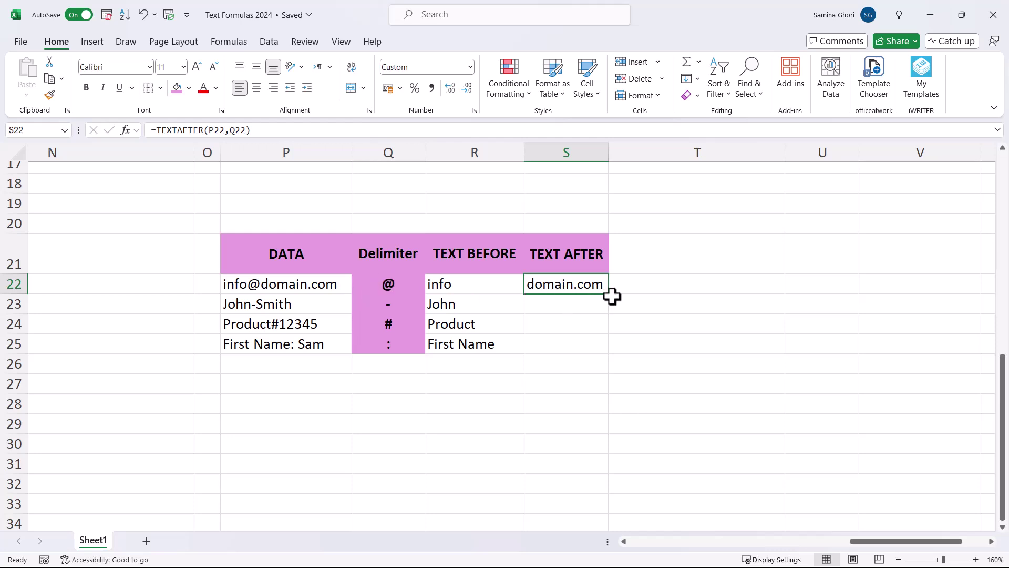
drag(608, 292, 615, 345)
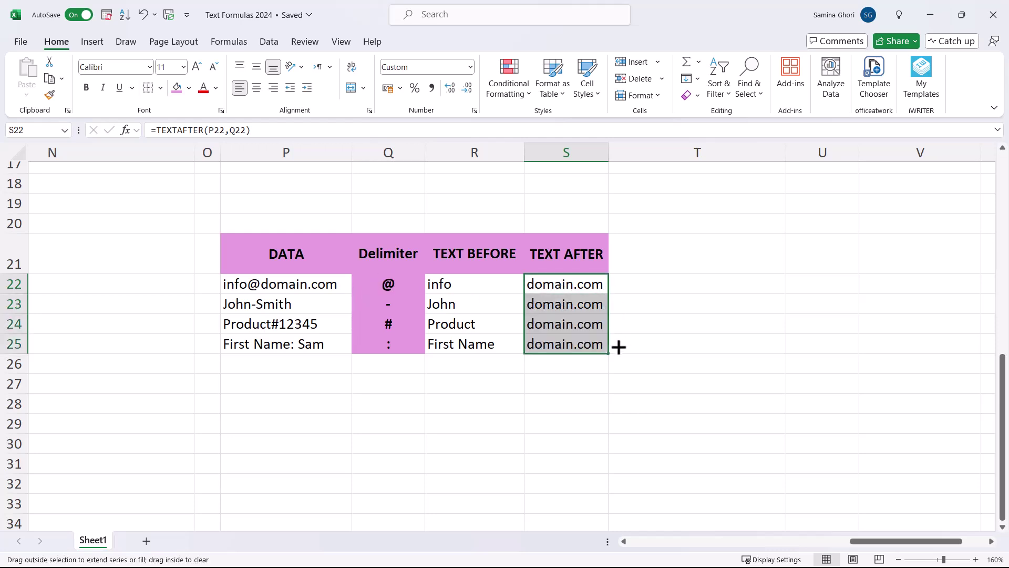
click(396, 304)
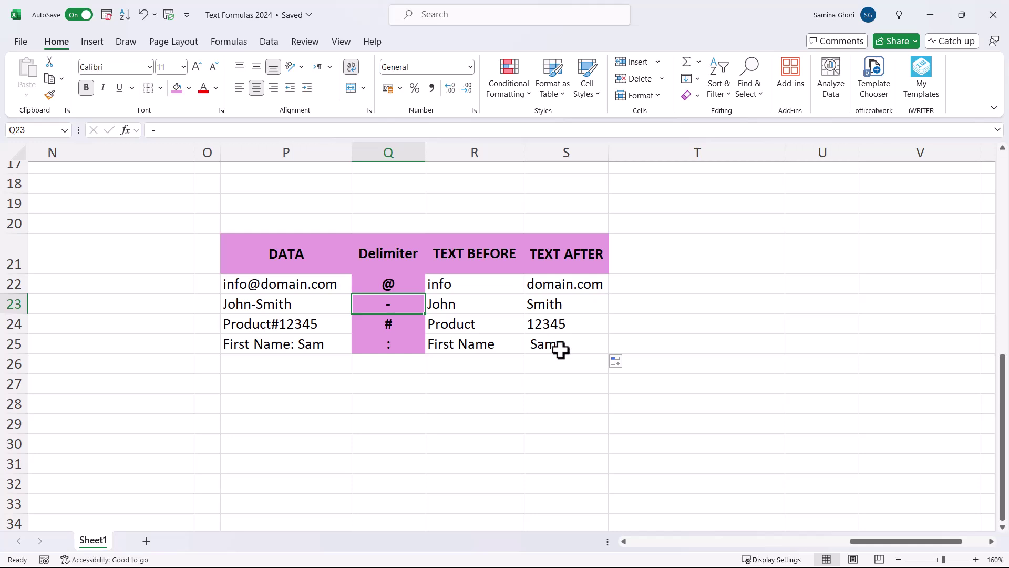
click(570, 367)
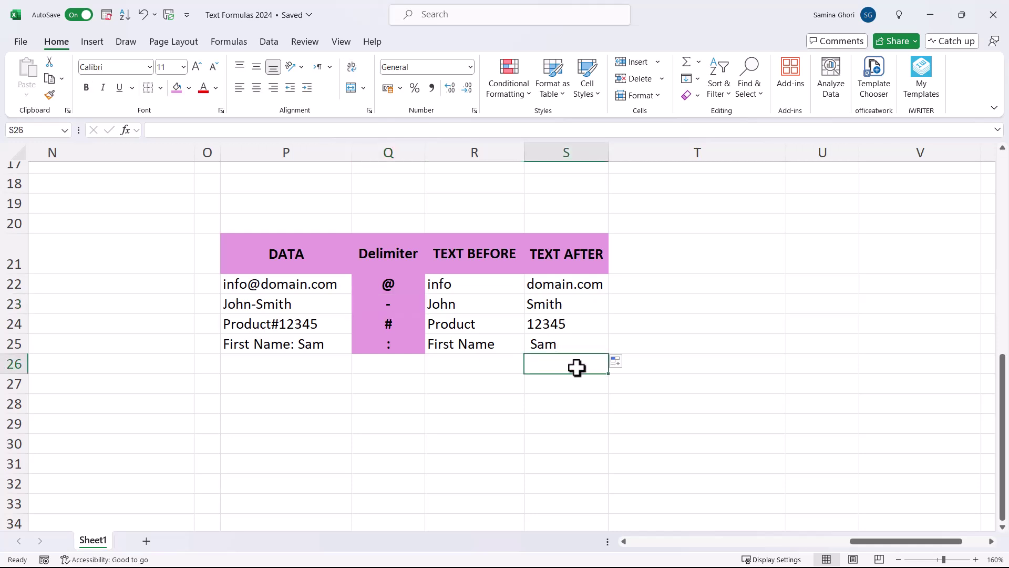